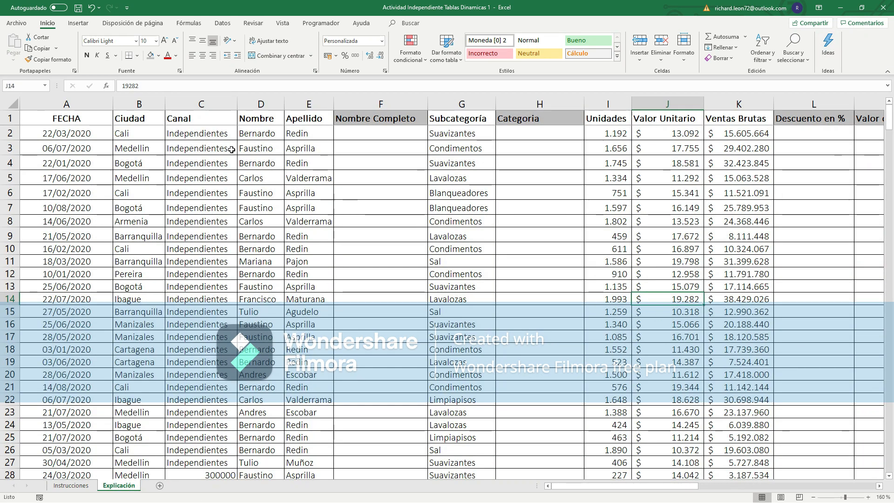
Start a CONCATENAR formula in cell F2 under Nombre Completo and open its function arguments, moved clear of the name columns.
click(365, 132)
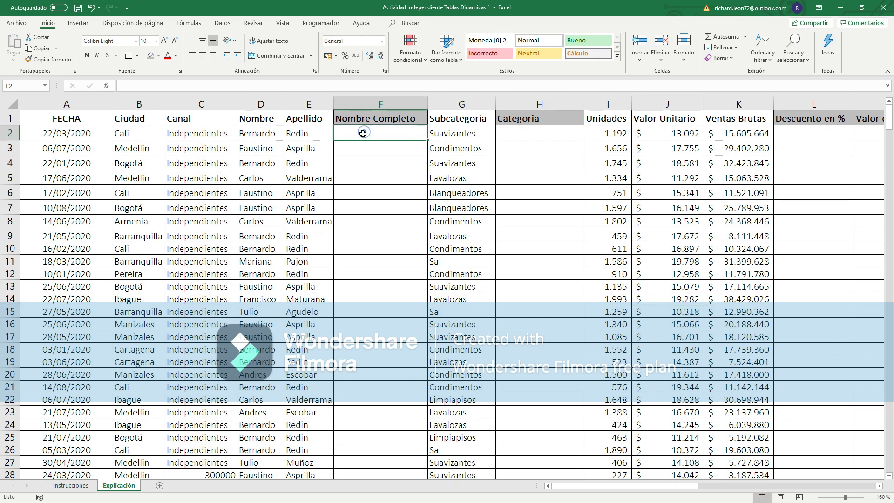
click(270, 136)
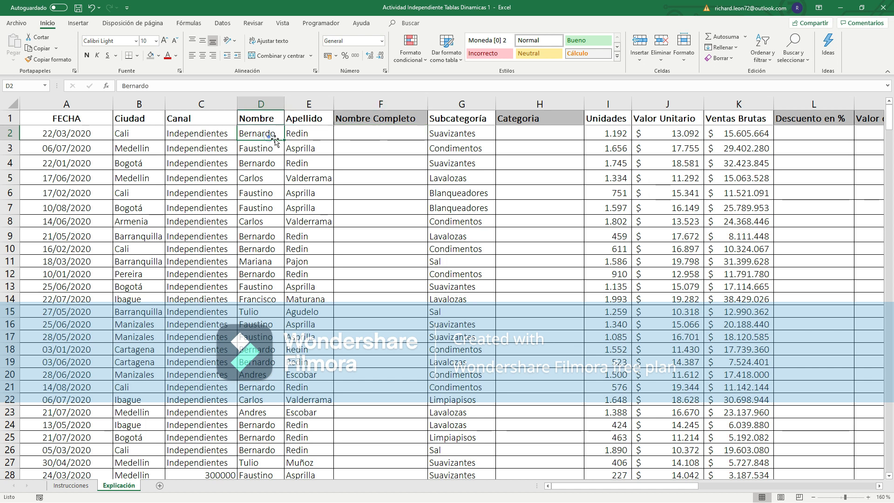
click(312, 135)
click(374, 134)
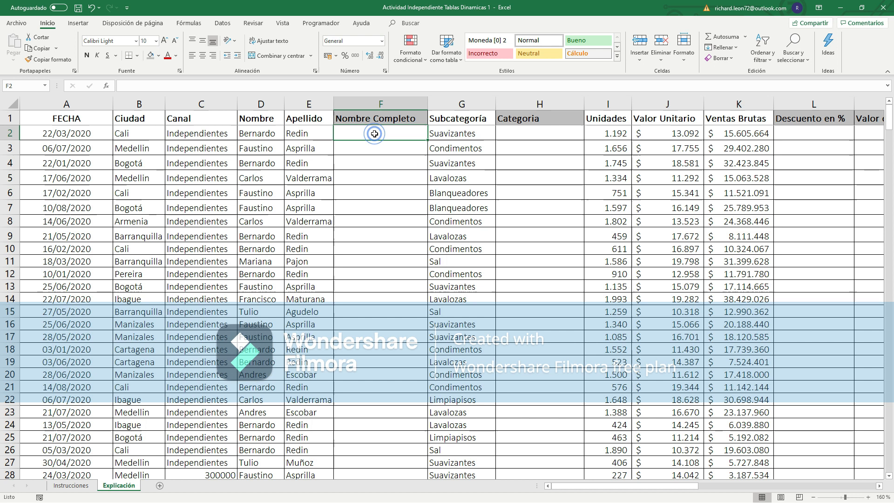
text(=)
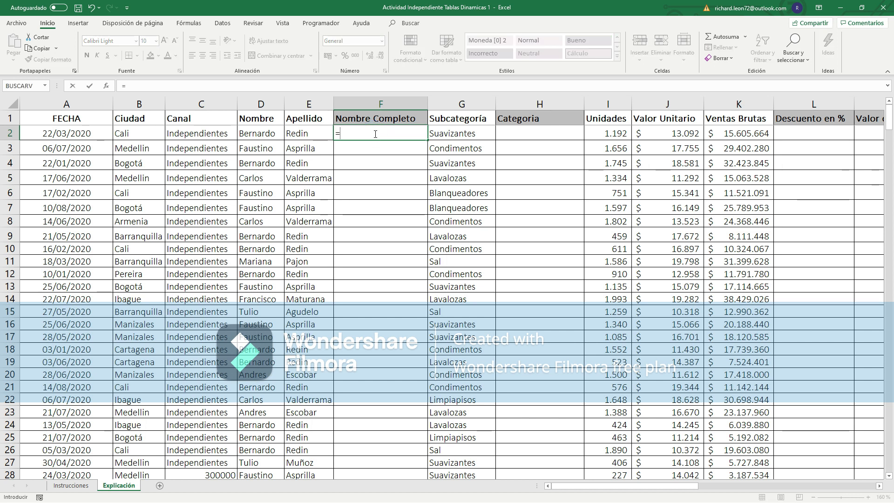
text(CON)
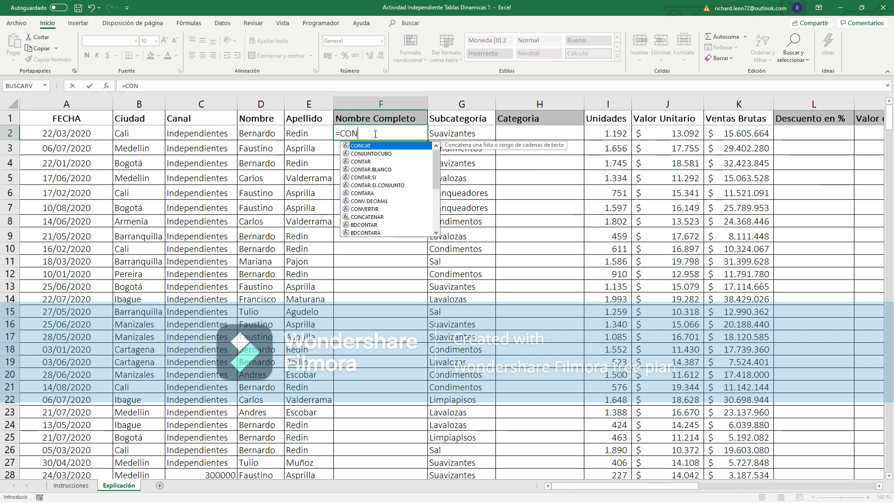
text(CA)
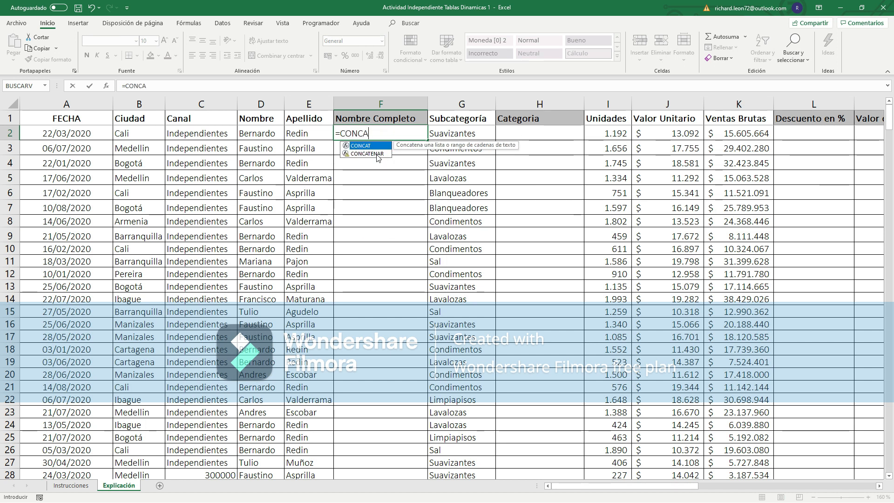
double_click(377, 154)
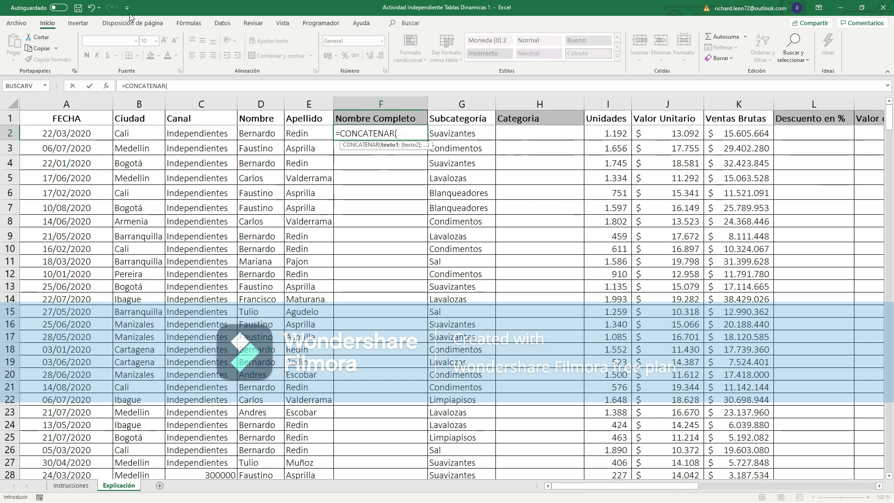
click(105, 86)
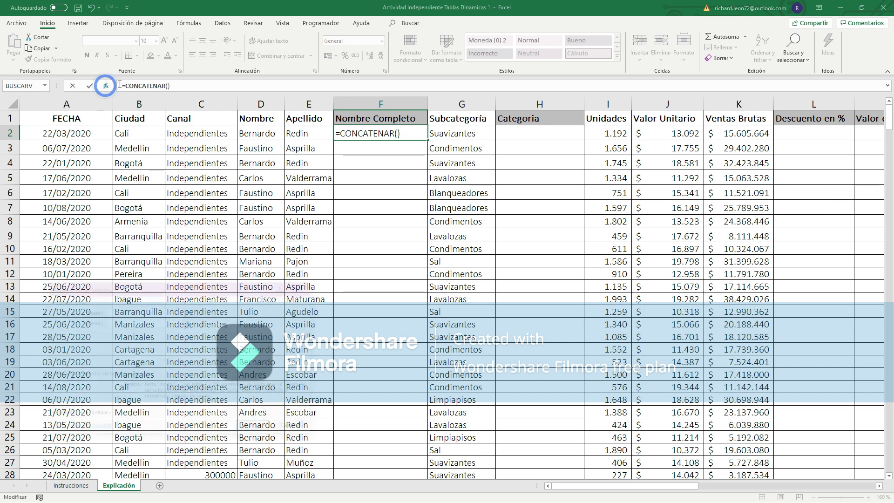
drag(180, 285, 496, 186)
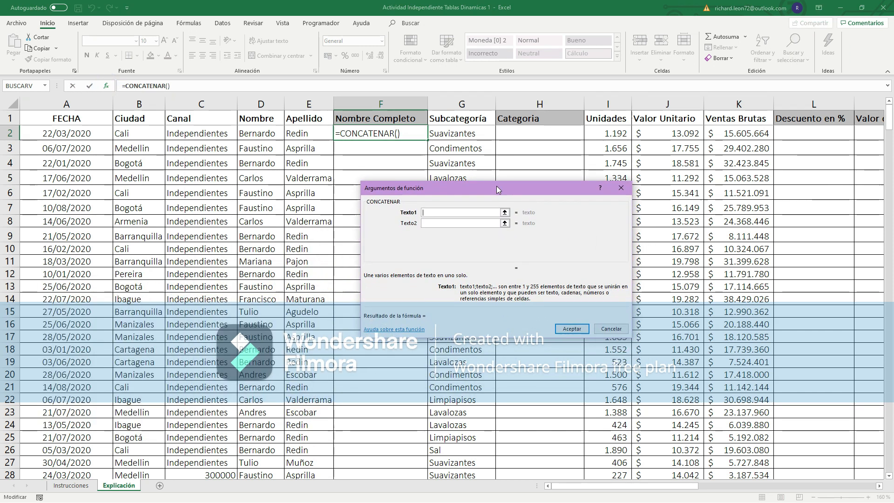
Set the CONCATENAR arguments to D2, a space " " and E2, and accept the formula.
click(263, 135)
click(451, 223)
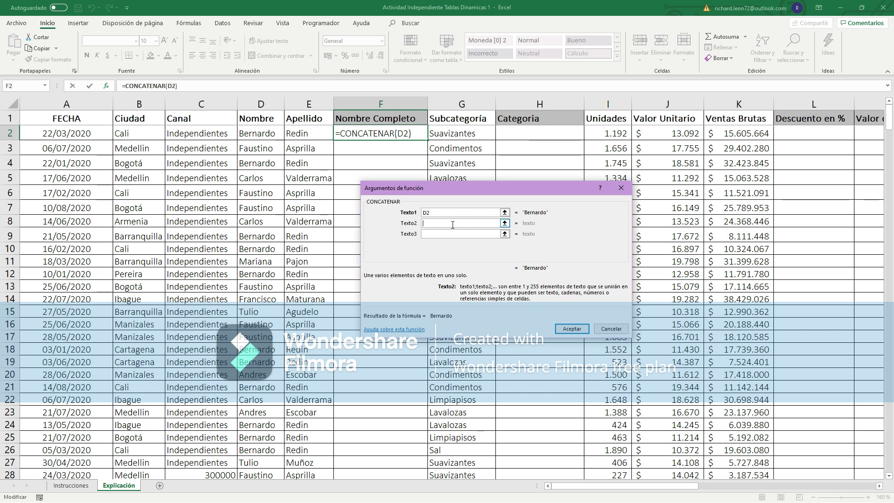
text(" ")
key(Tab)
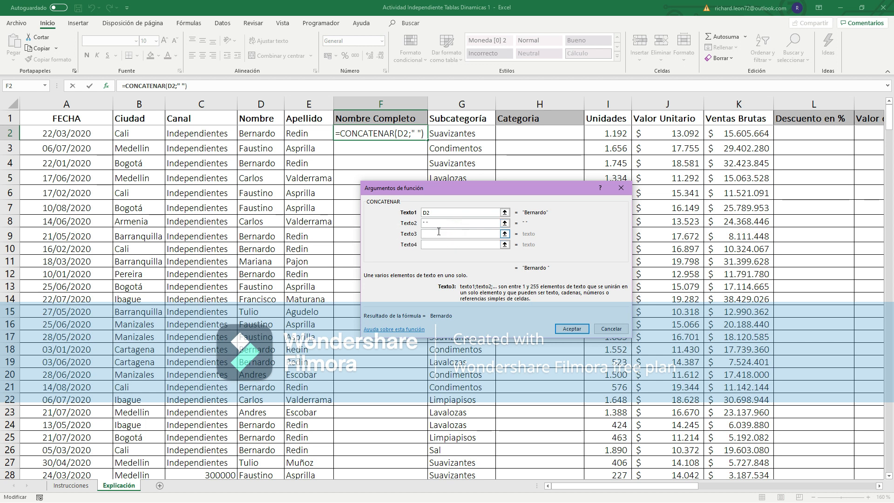
click(309, 135)
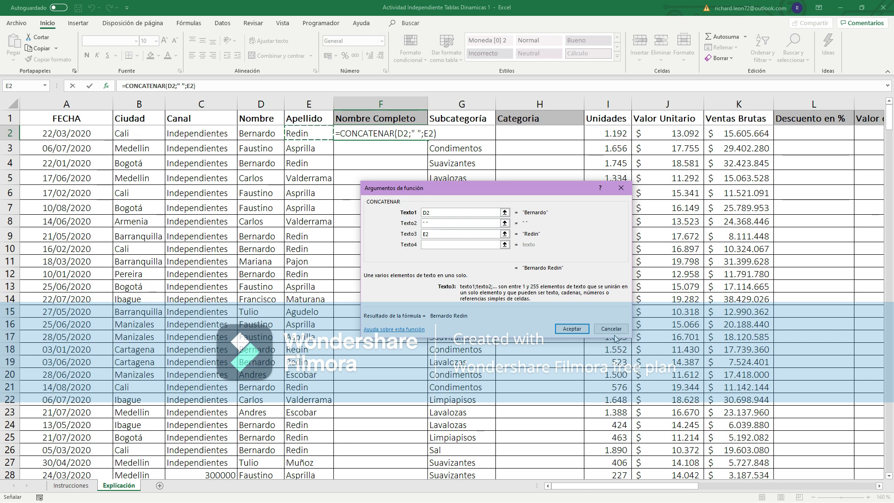
click(569, 329)
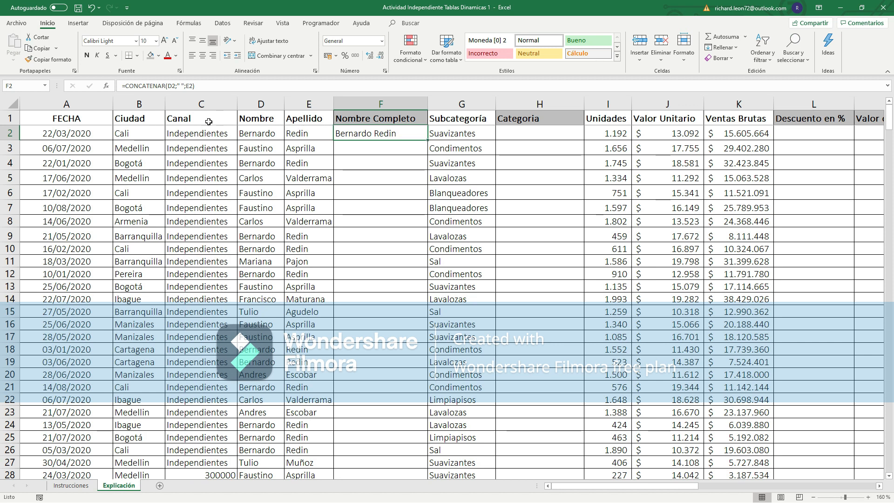
Fill the CONCATENAR formula from F2 down the whole Nombre Completo column and check the filled rows.
drag(251, 133, 307, 324)
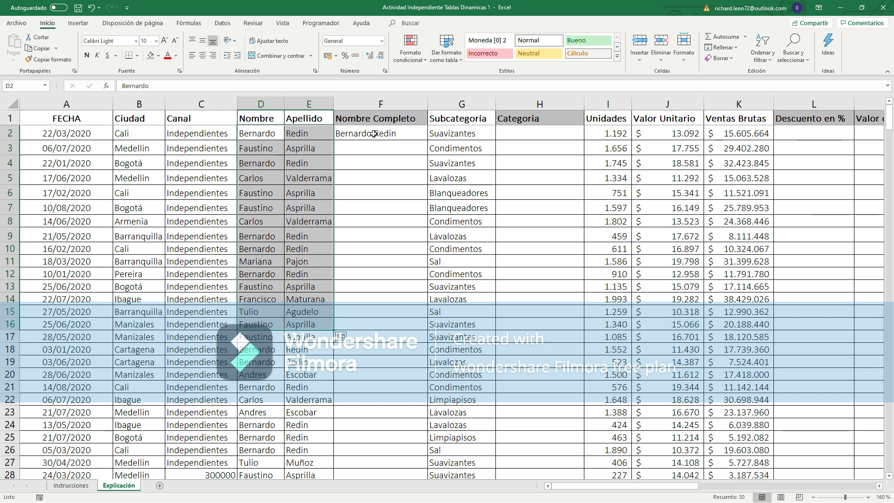
click(372, 134)
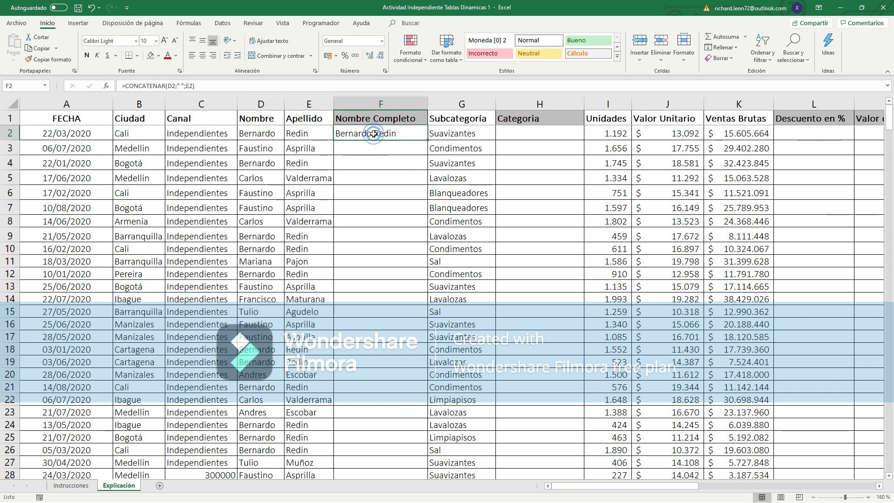
double_click(426, 141)
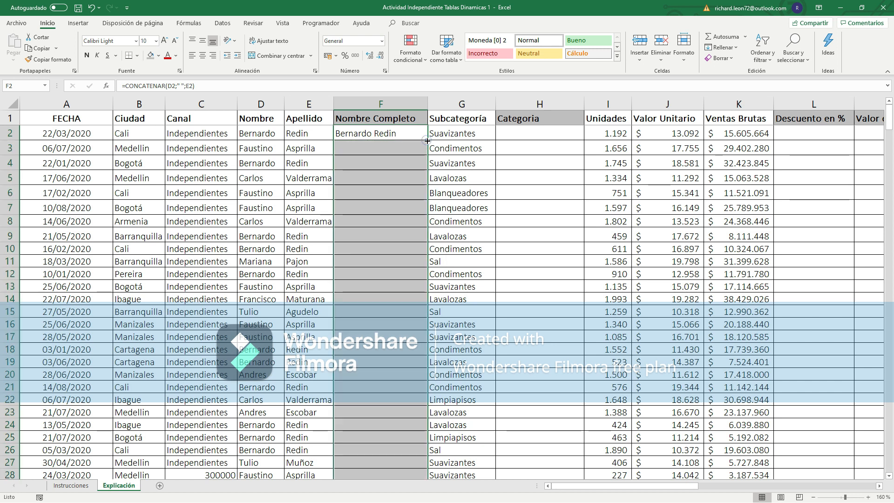
scroll(412, 184, down, 4)
scroll(412, 184, down, 2)
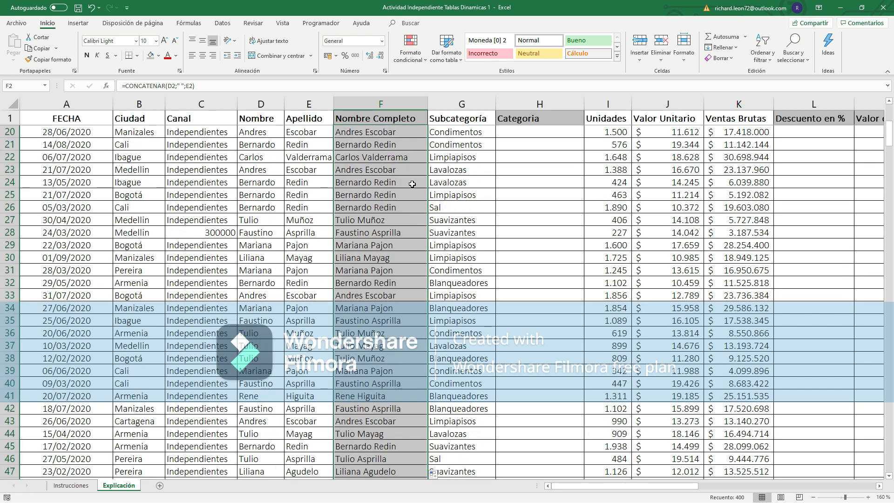
scroll(412, 183, up, 6)
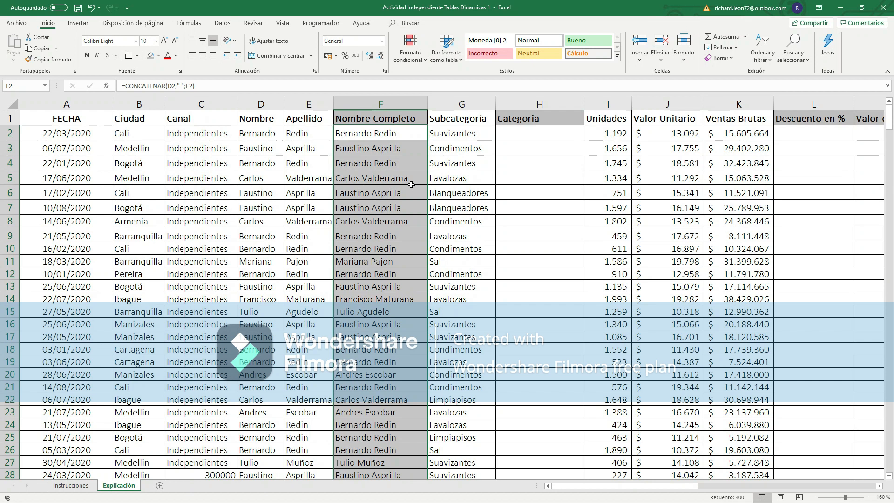
Read exercise 2 on the Instrucciones sheet, and start an SI formula with its function arguments open in Explicación cell L2.
key(ctrl+Page_Up)
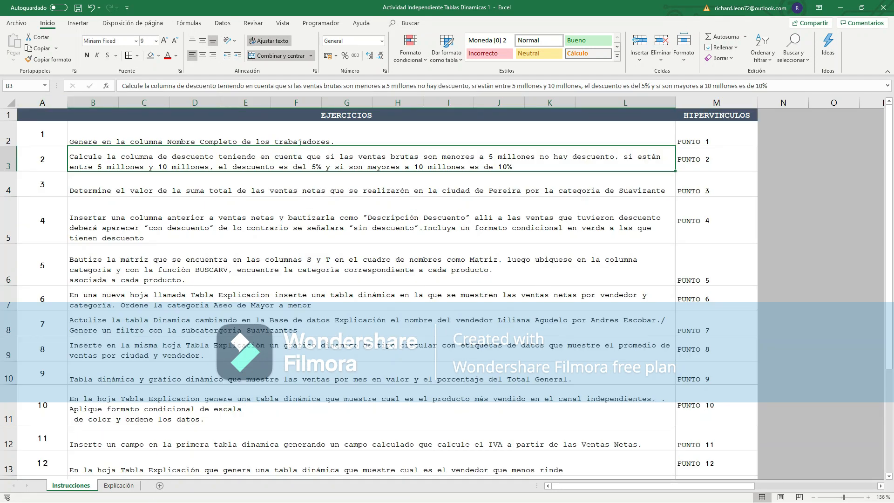
click(118, 485)
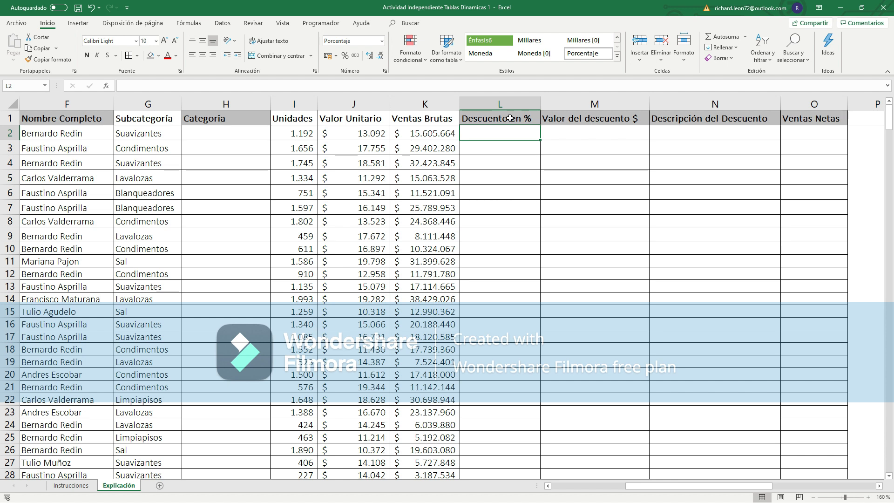
click(433, 135)
click(498, 135)
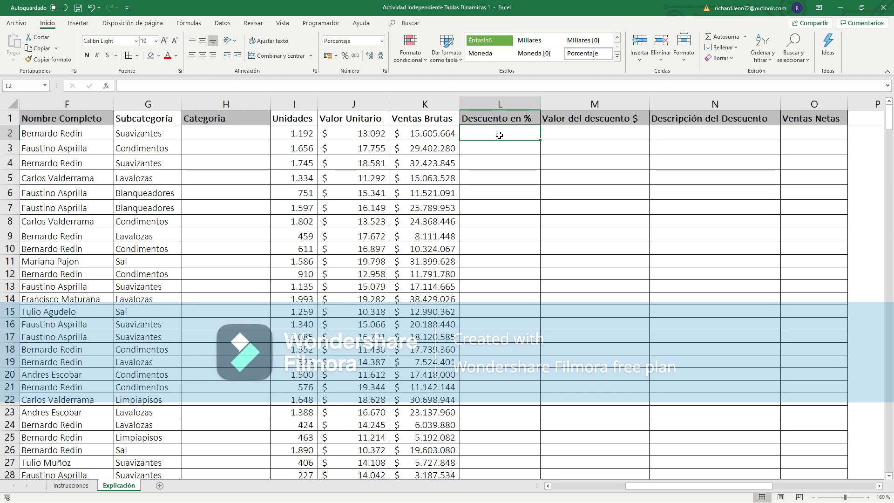
text(=)
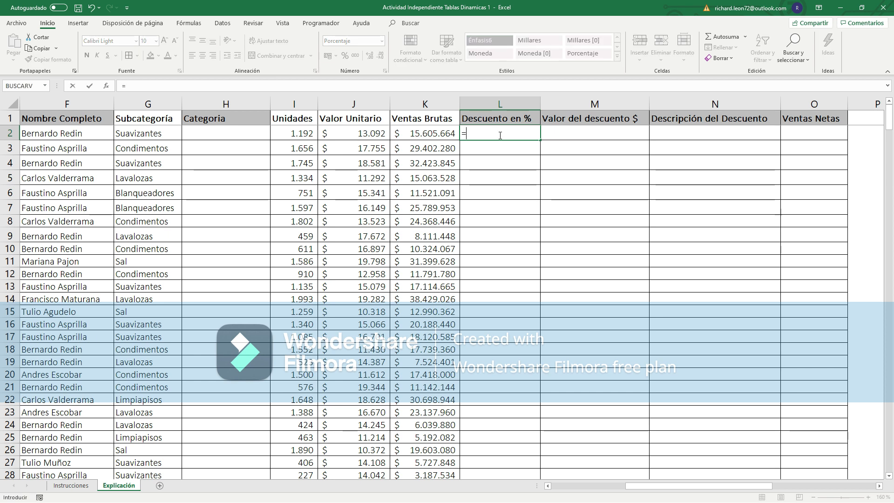
text(SI)
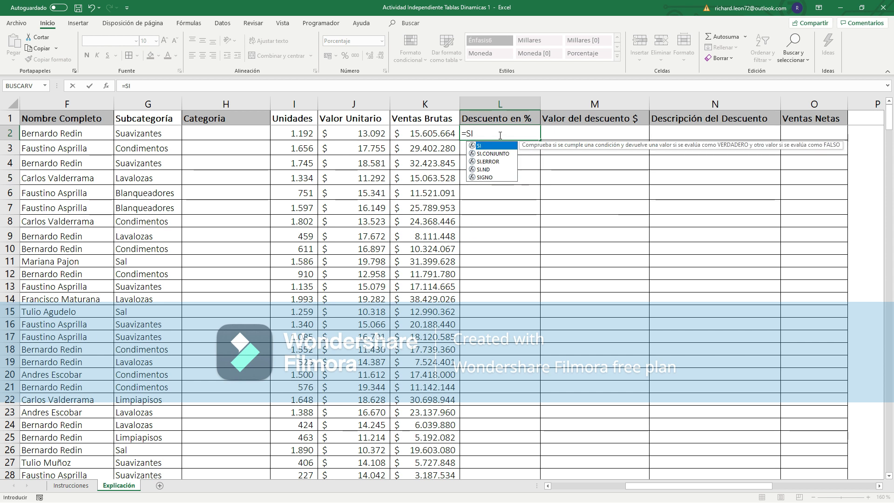
double_click(493, 148)
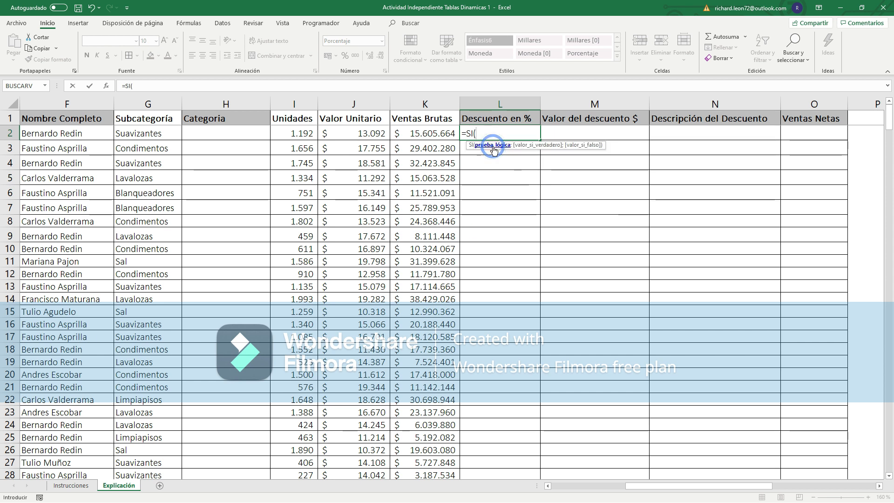
click(107, 87)
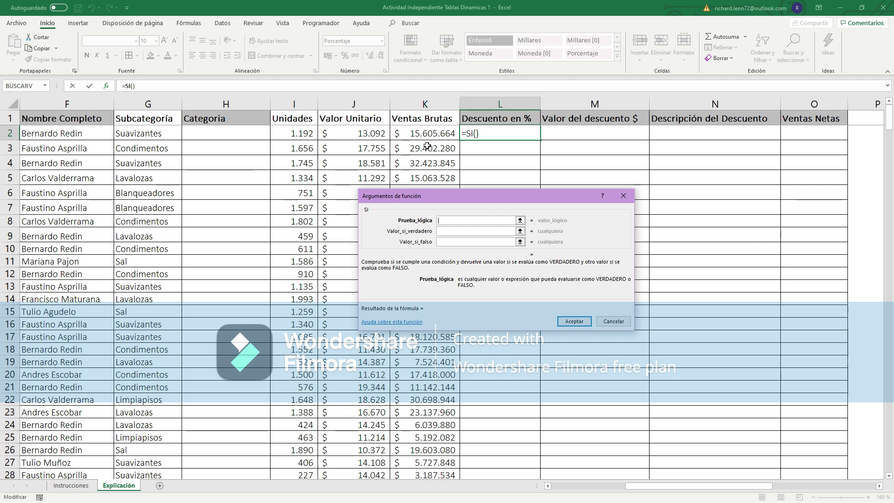
Set the SI function's logical test to K2>10000000 and its value if true to 10%.
text(<>)
key(BackSpace)
key(BackSpace)
click(431, 135)
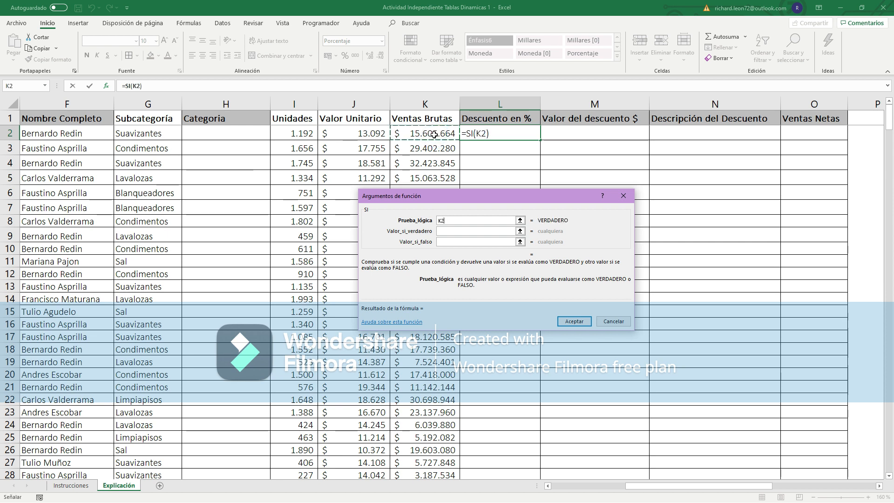
text(>)
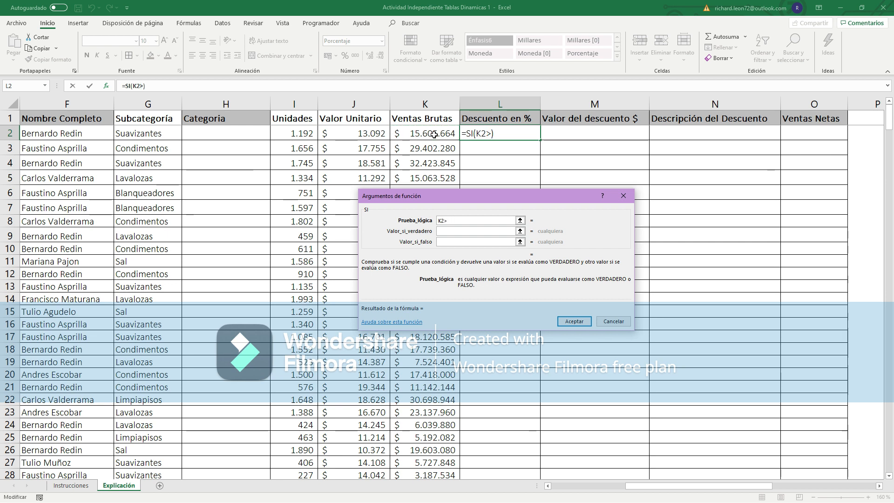
text(10000000)
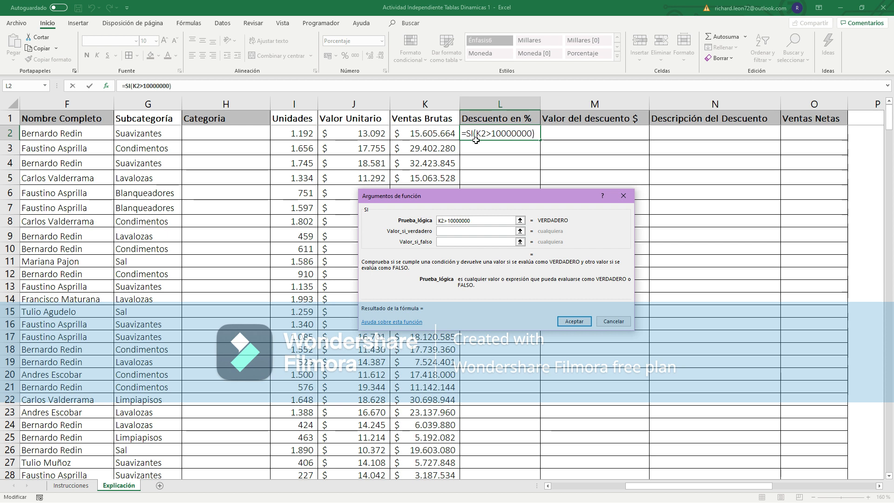
click(481, 231)
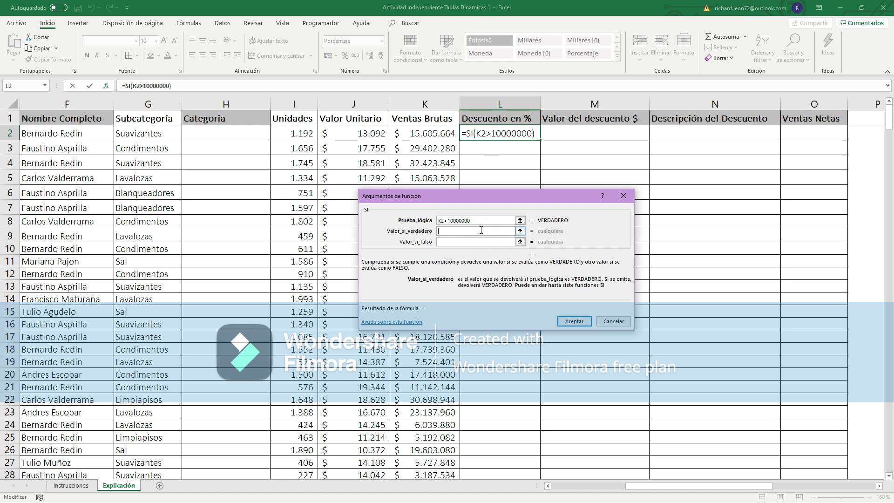
text(10)
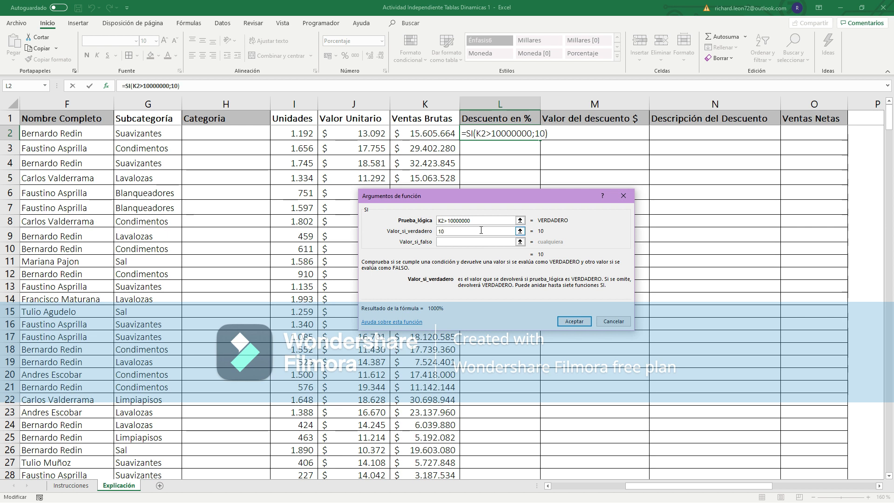
text(%)
Set the SI function's value if false to a nested SI with the test K2>5000000 and 5% as its true value.
click(475, 241)
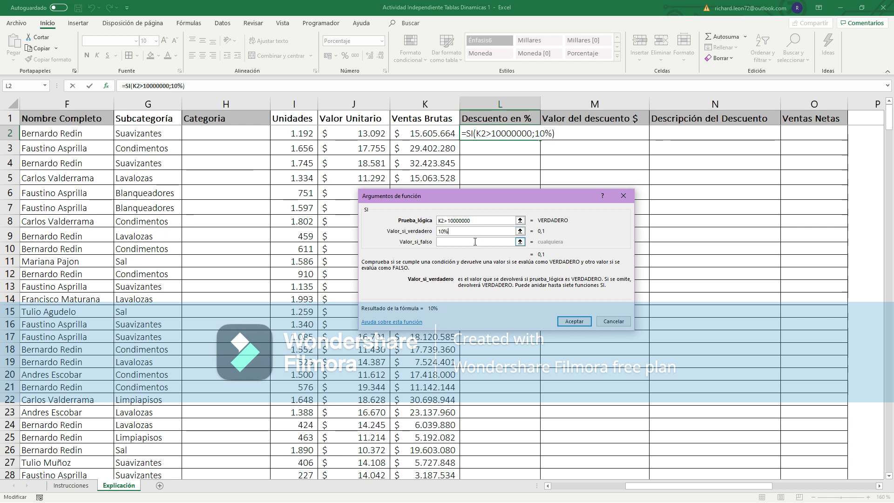
click(474, 241)
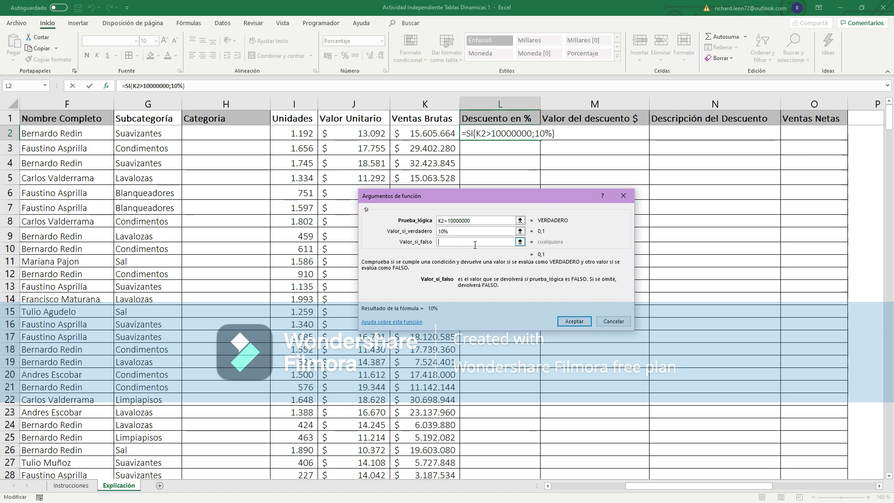
text(SI()
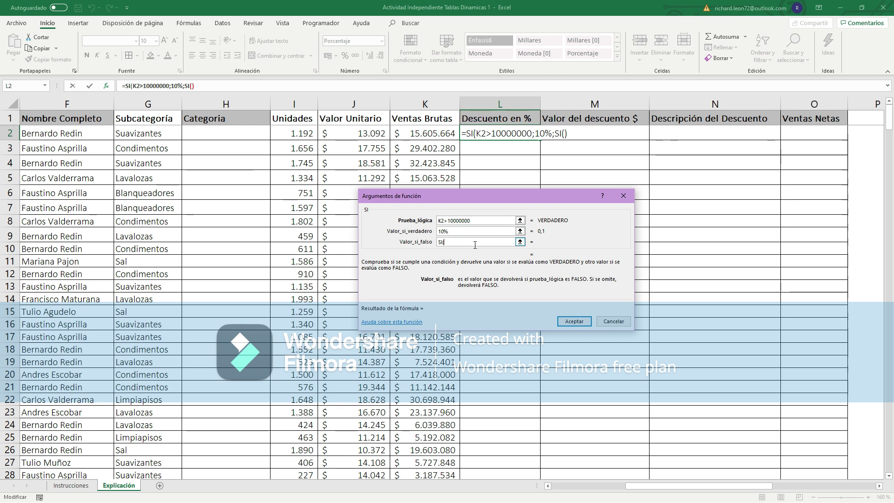
click(421, 133)
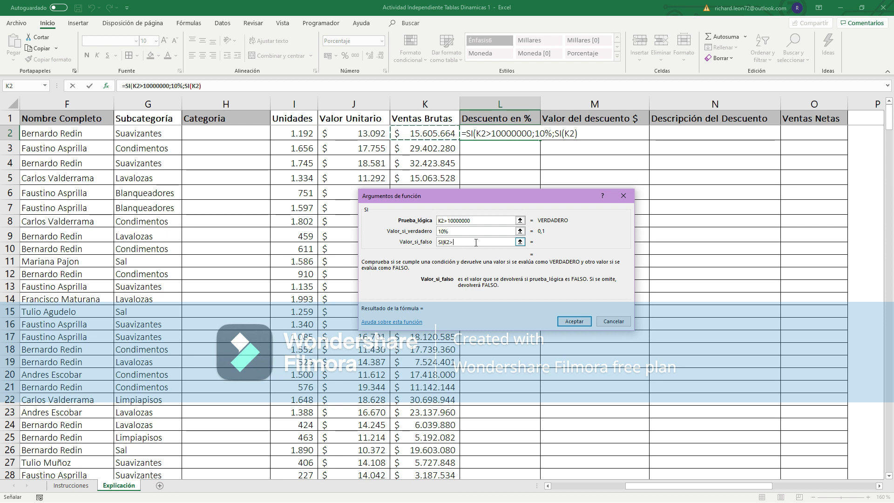
text(>5)
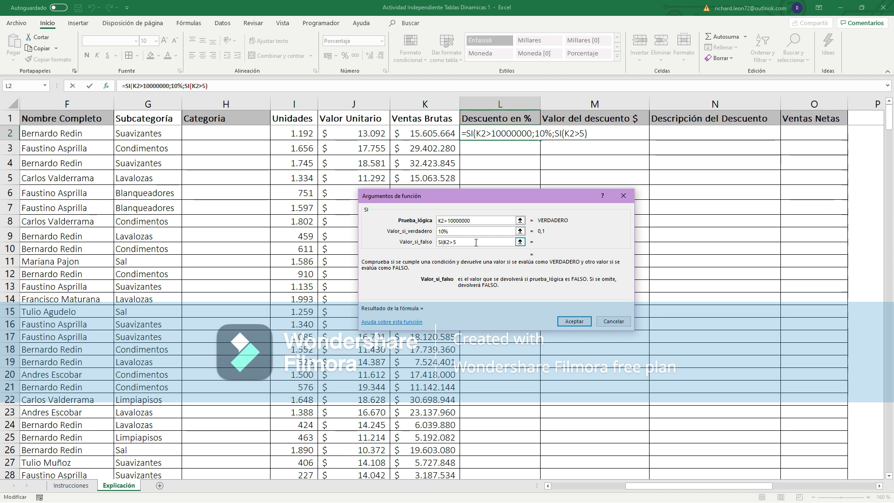
text(000000)
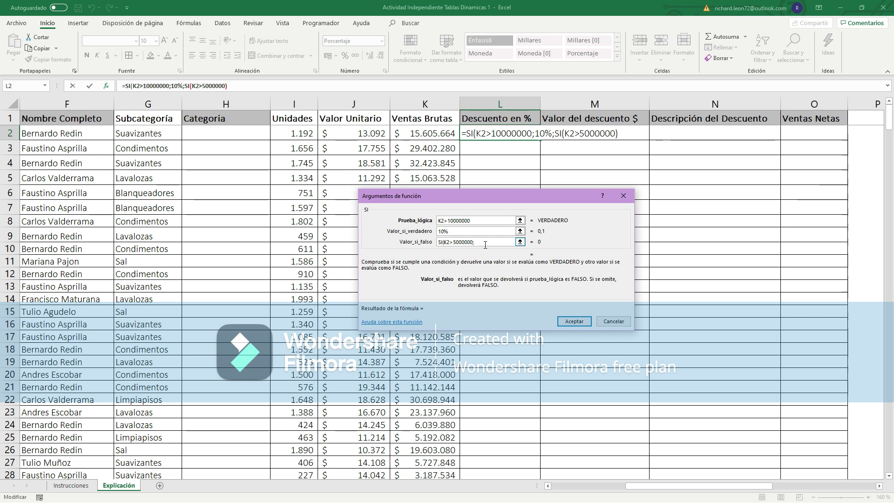
text(5%)
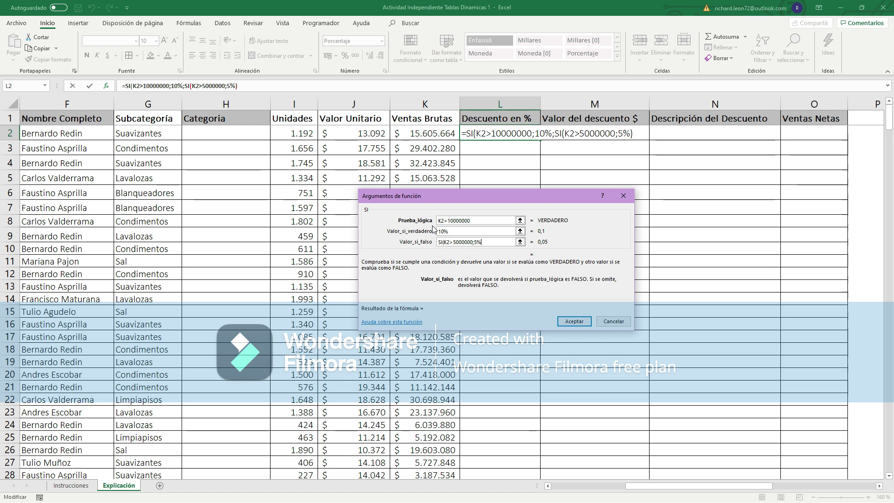
Nest a third SI as the false value, with K2>0, 0% and 0, close both parentheses and accept the formula.
text(SI()
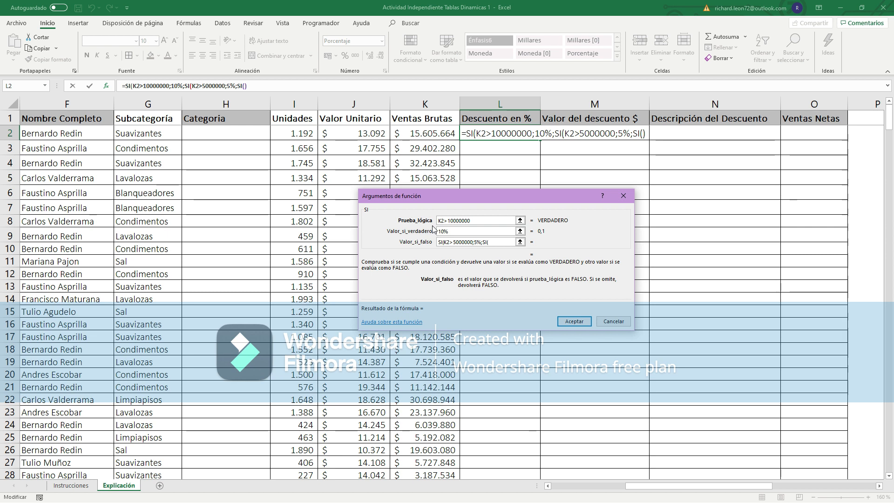
click(432, 135)
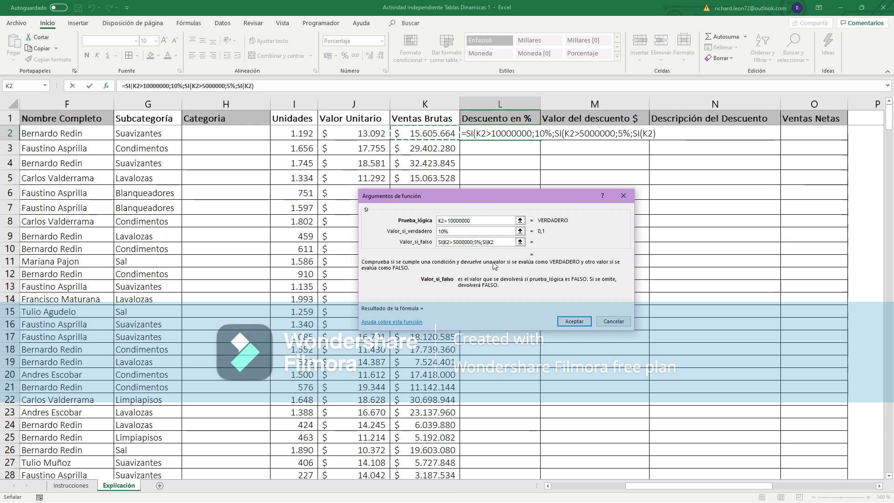
text(>)
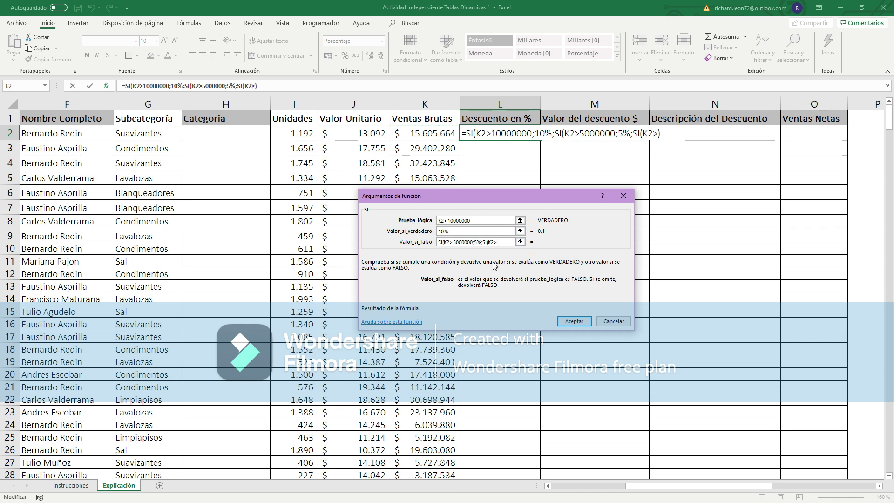
text(0;)
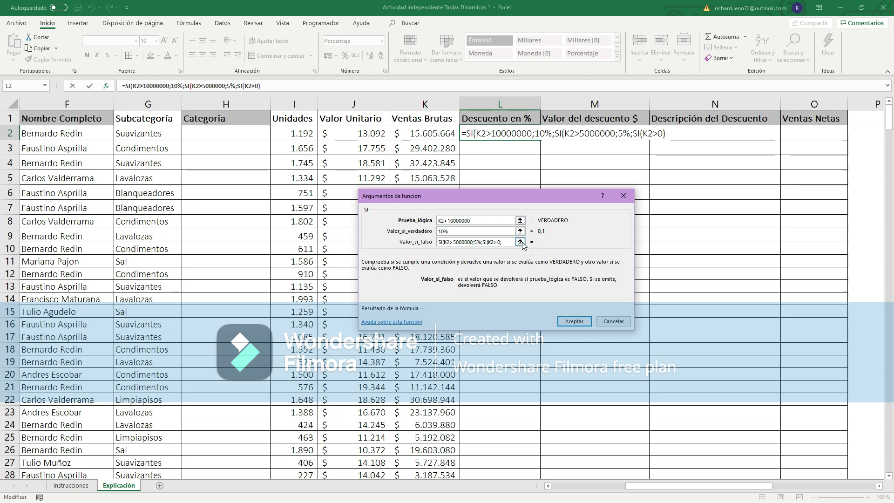
text(0%)
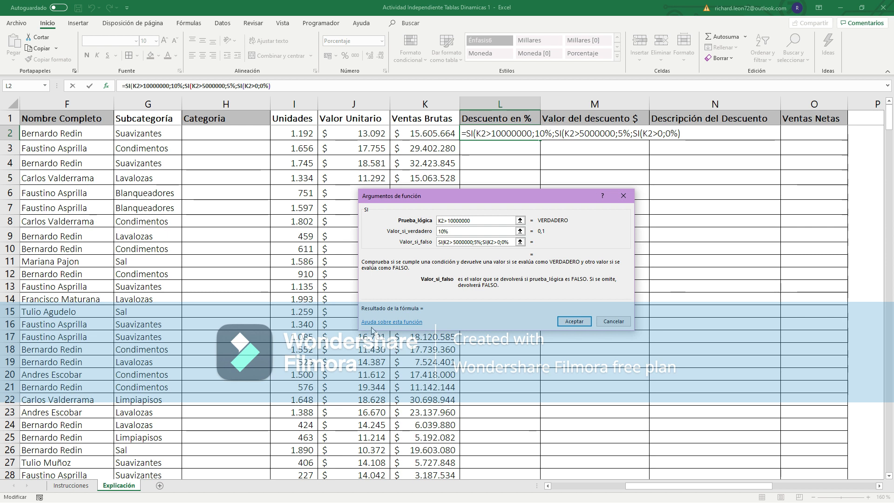
text(;0)
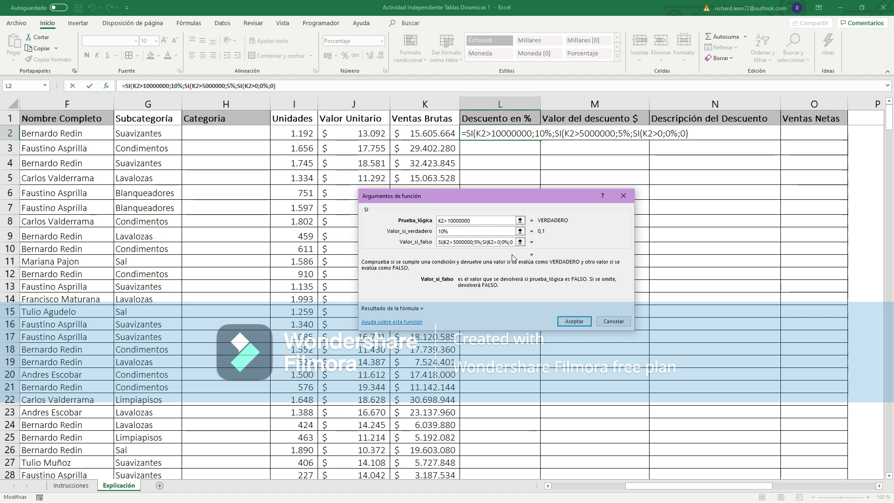
text()))
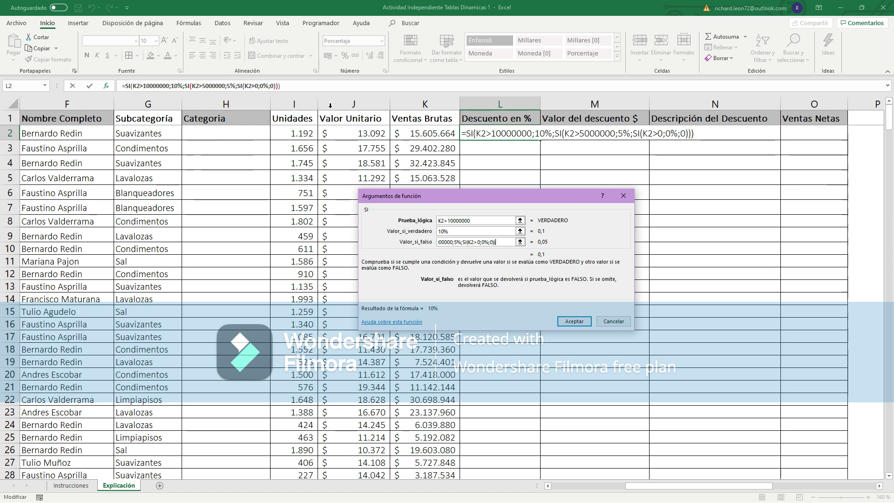
click(580, 321)
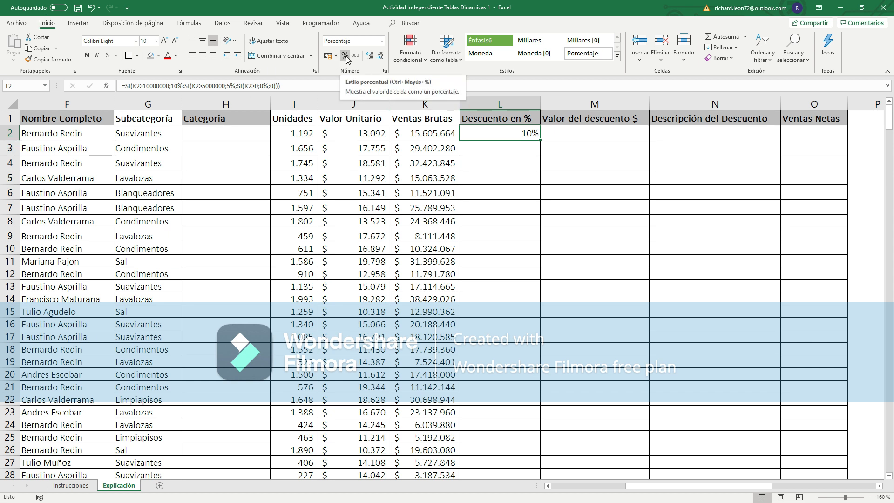
Fill the SI formula from L2 down the Descuento en % column and check rows 26 to 28 against their gross sales.
double_click(540, 139)
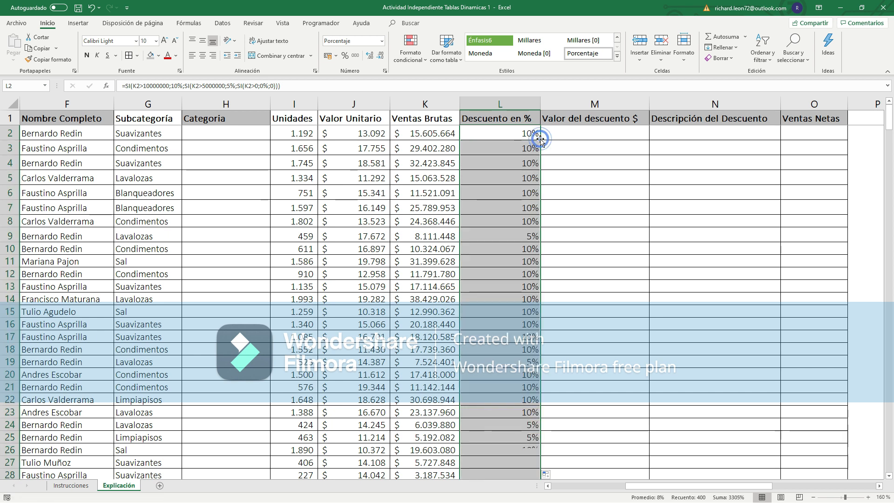
click(612, 231)
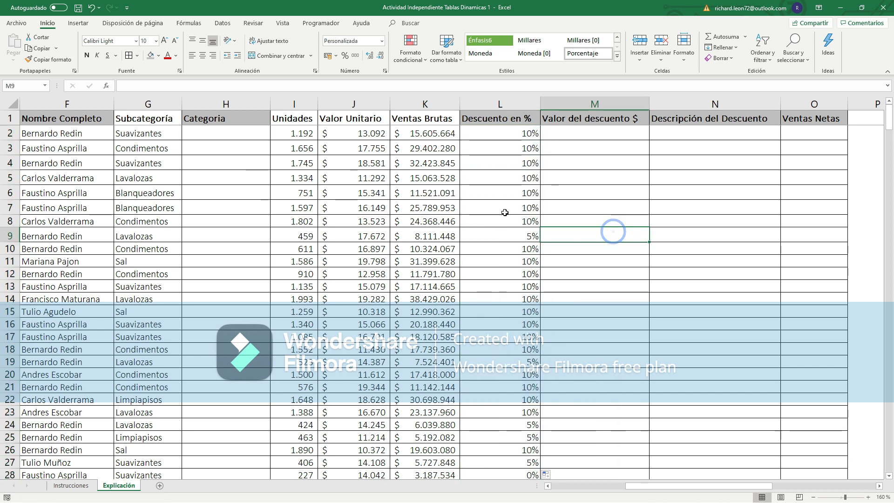
scroll(518, 245, down, 4)
click(535, 310)
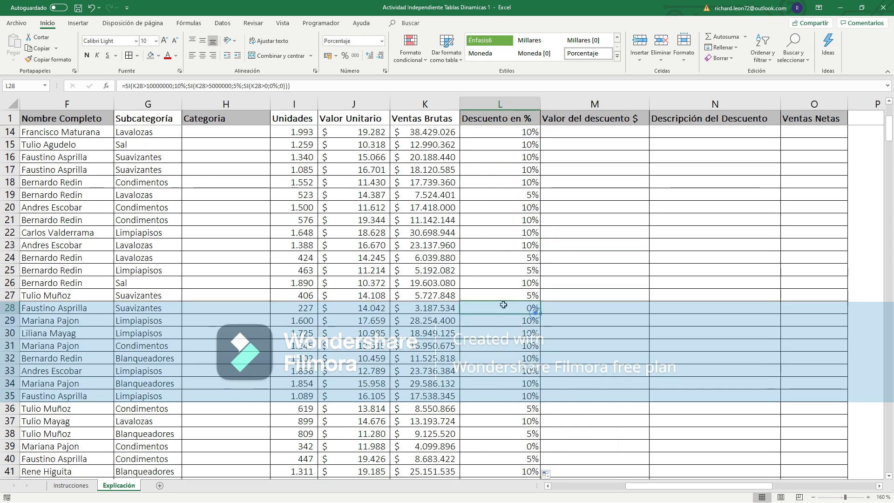
click(432, 308)
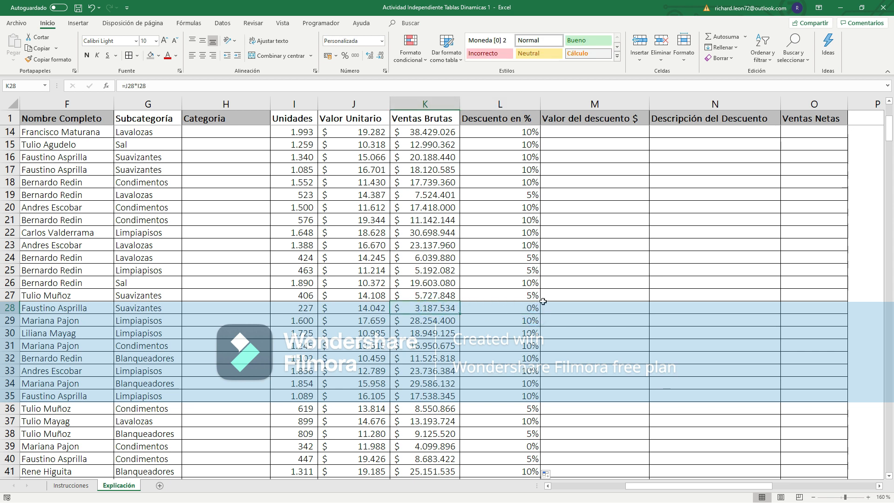
click(522, 298)
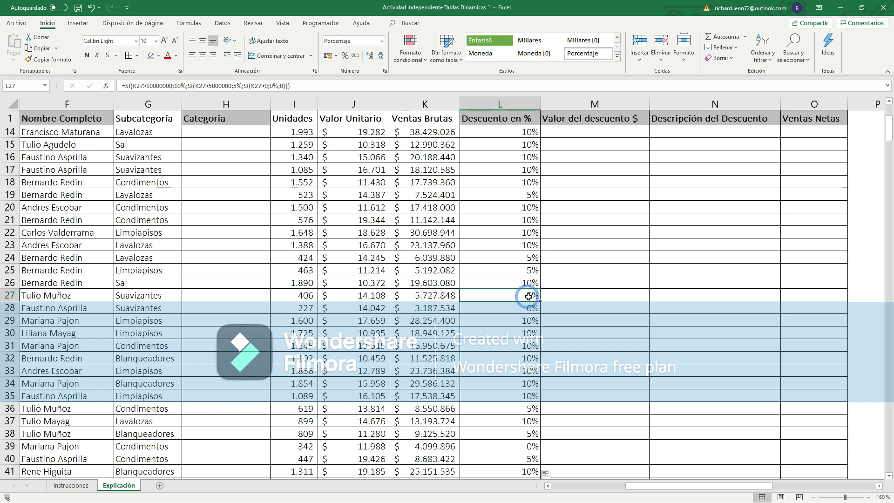
click(430, 295)
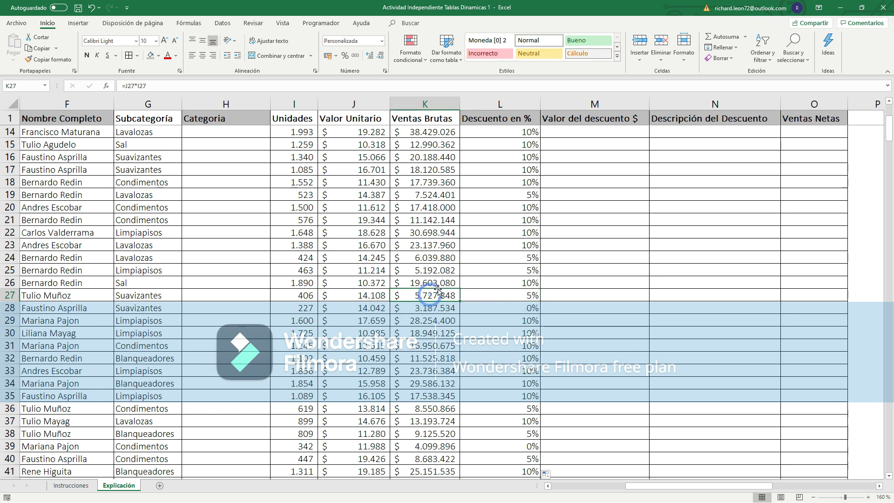
click(527, 284)
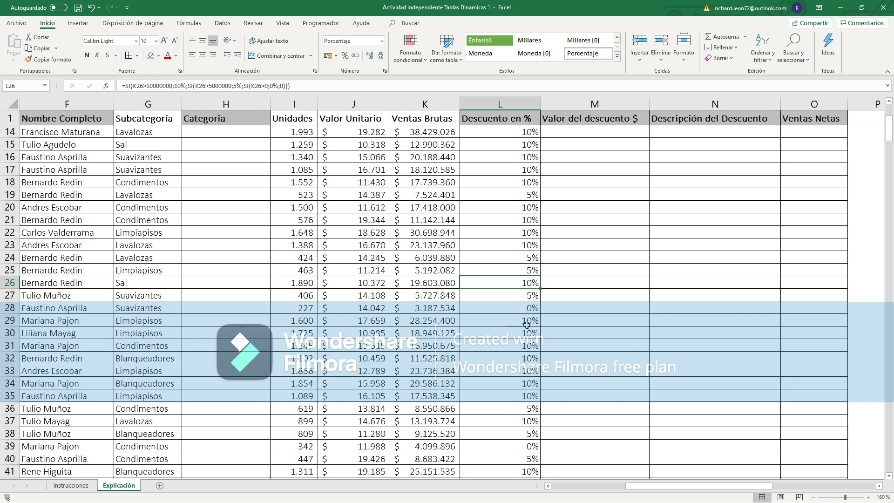
scroll(527, 321, up, 4)
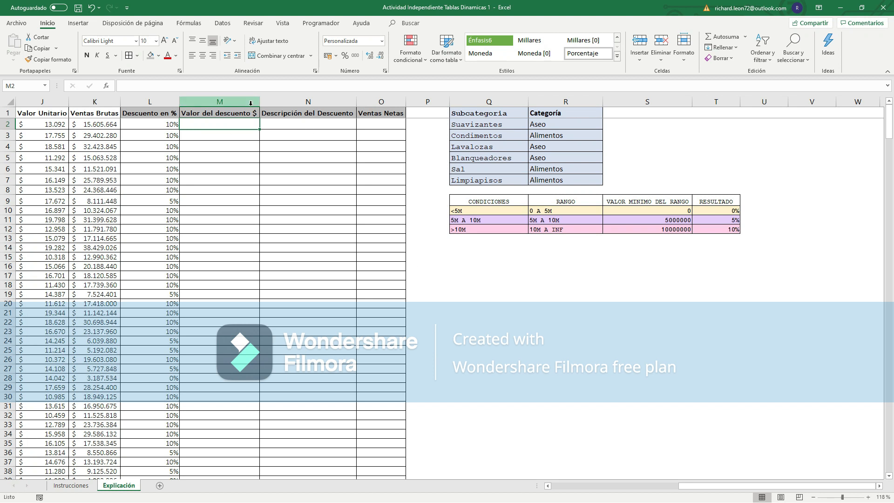
Review the gross sales and discount in row 2, and examine the conditions table's ranges, minimum values and results in Q9:T12.
click(169, 123)
click(107, 126)
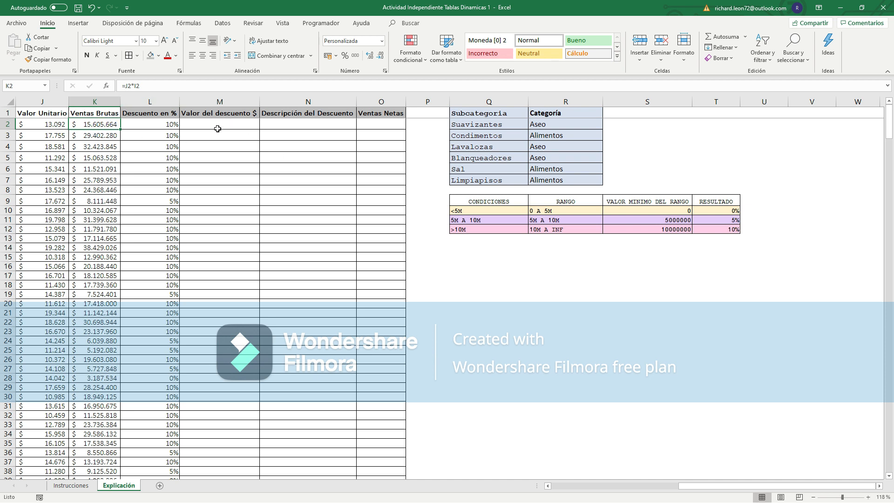
click(217, 125)
drag(486, 201, 724, 231)
click(557, 285)
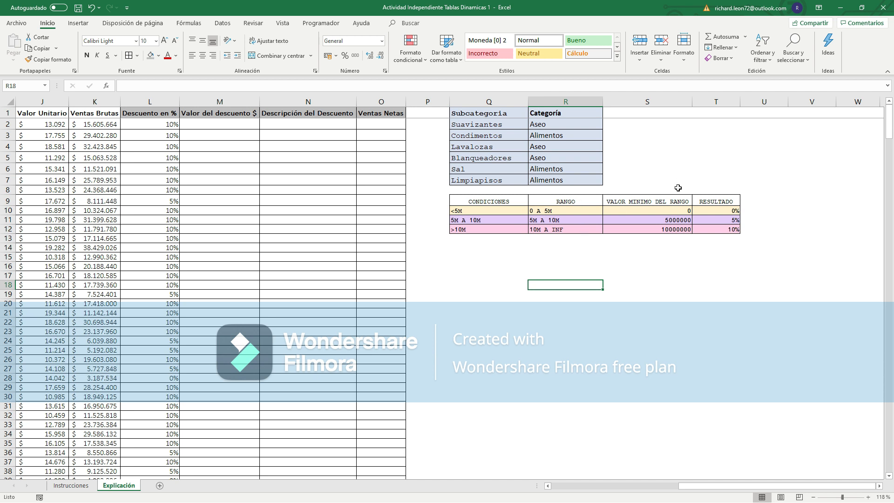
click(498, 211)
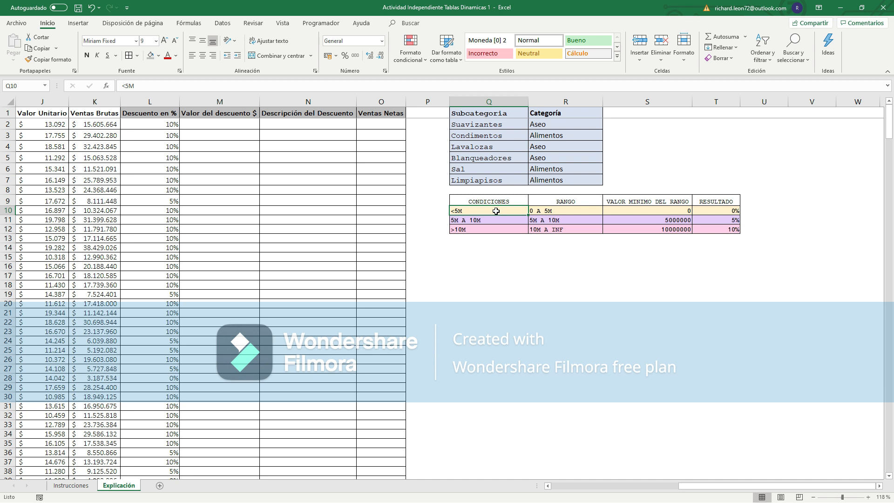
click(548, 214)
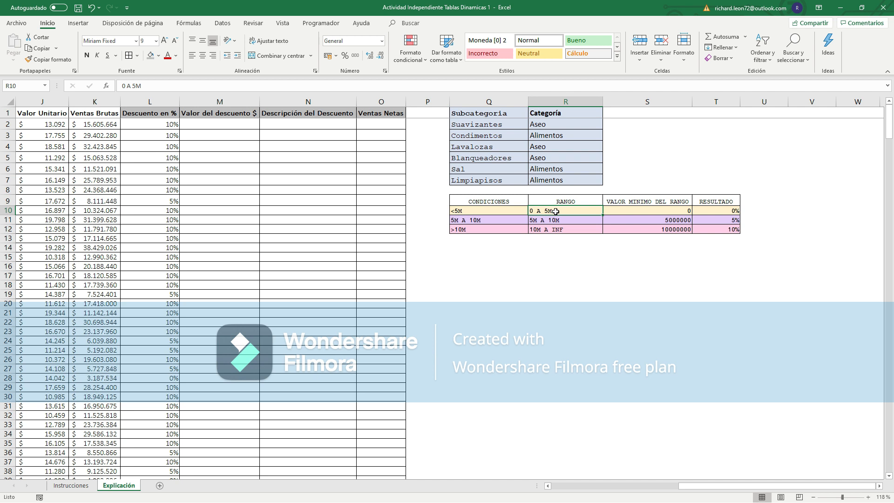
click(672, 211)
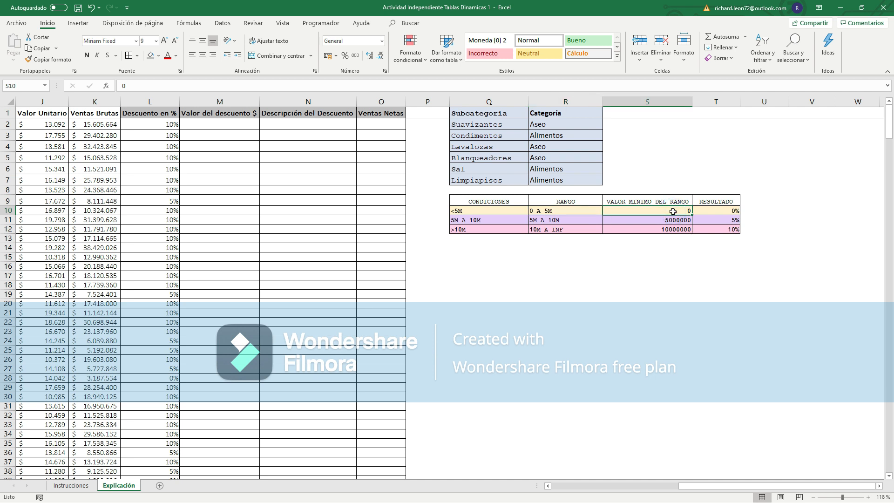
click(728, 212)
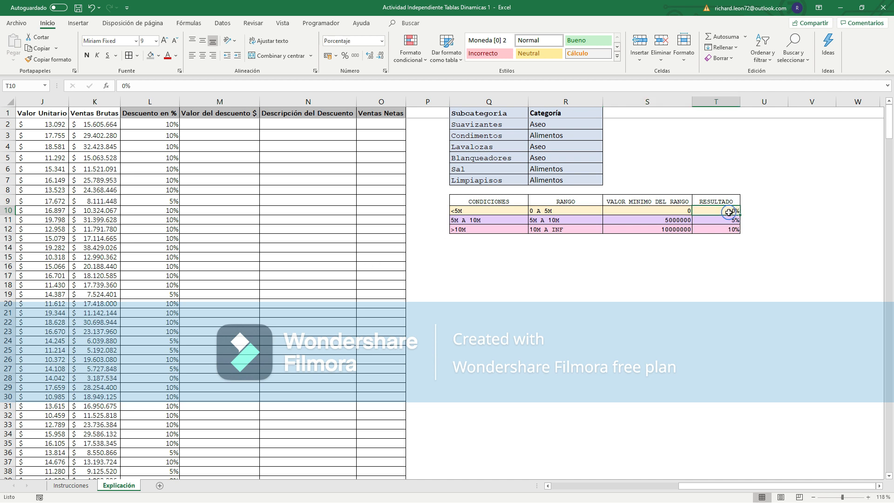
click(496, 223)
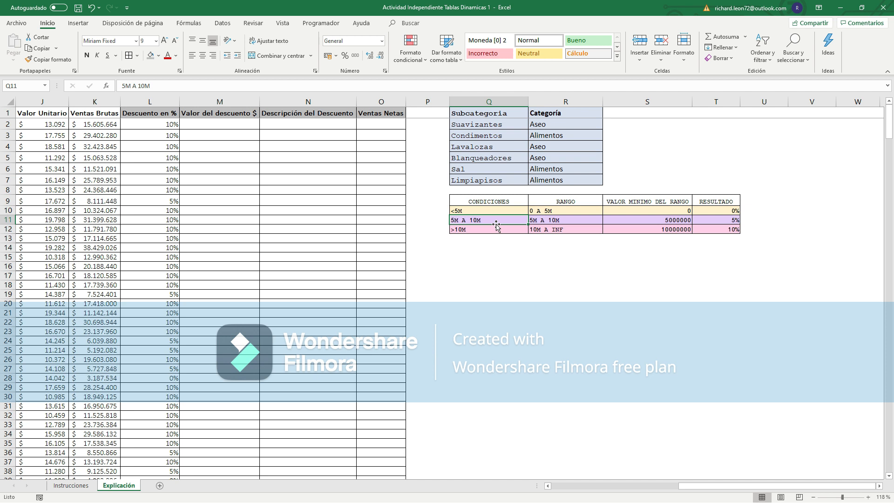
click(538, 221)
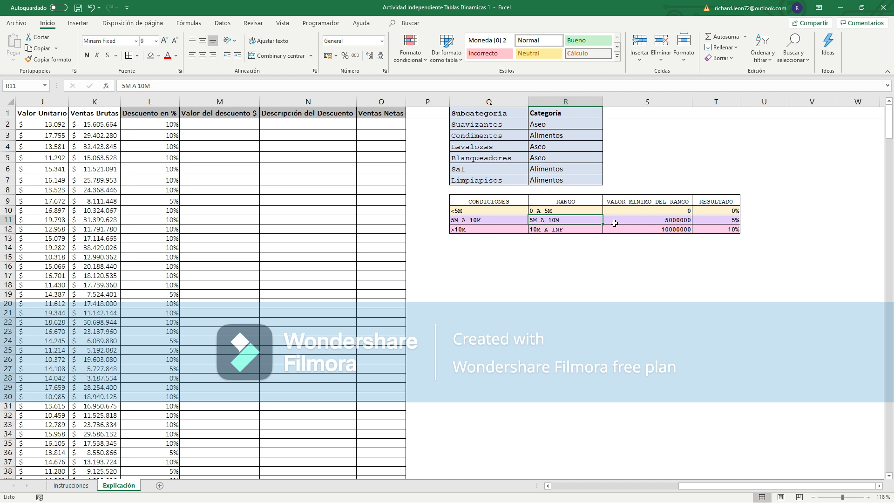
click(486, 229)
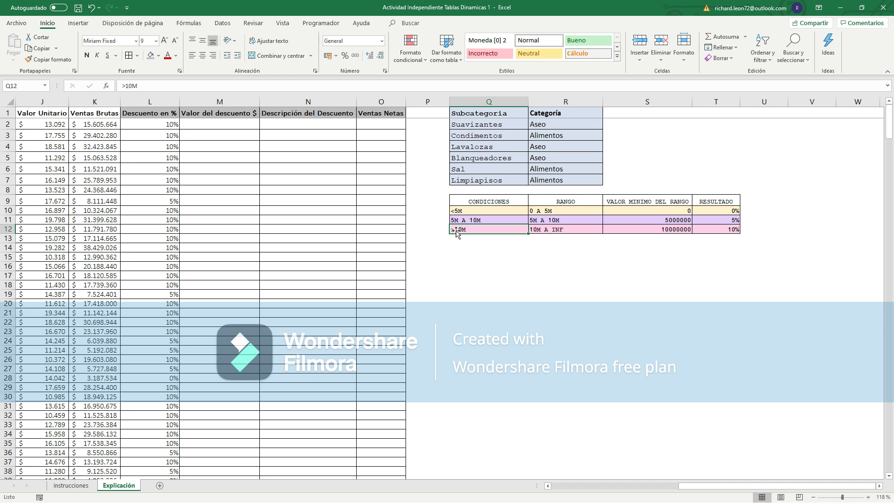
click(724, 228)
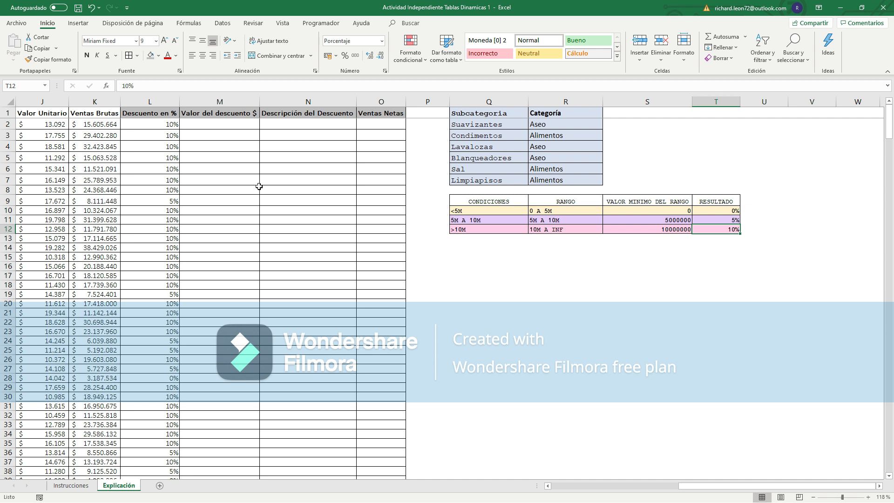
Start a BUSCARV function in M2, open its function arguments and set the lookup value to K2.
click(242, 126)
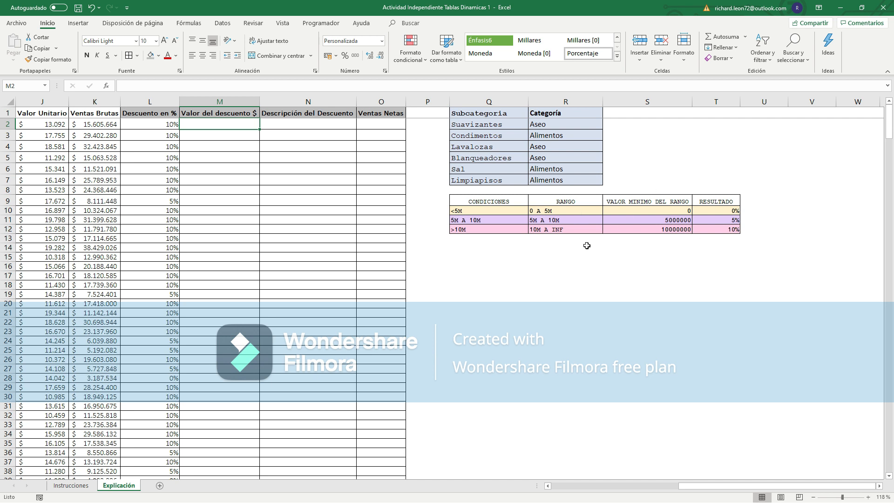
text(=)
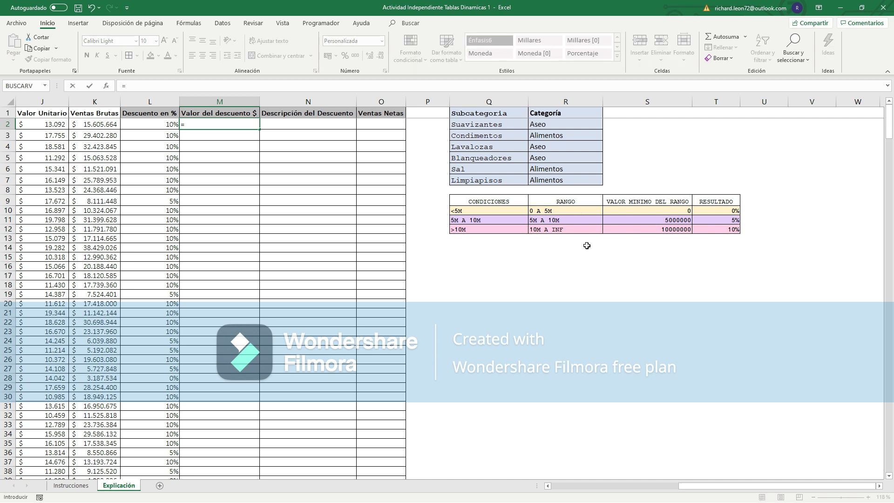
text(BU)
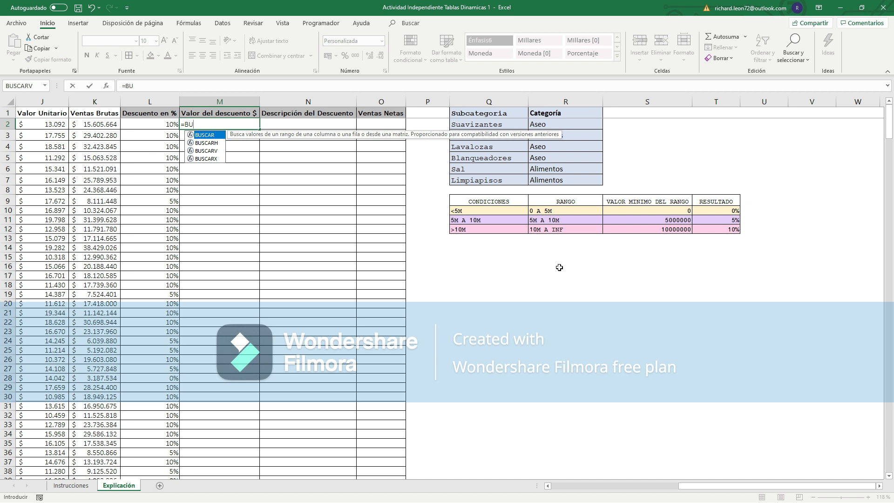
click(213, 151)
double_click(212, 150)
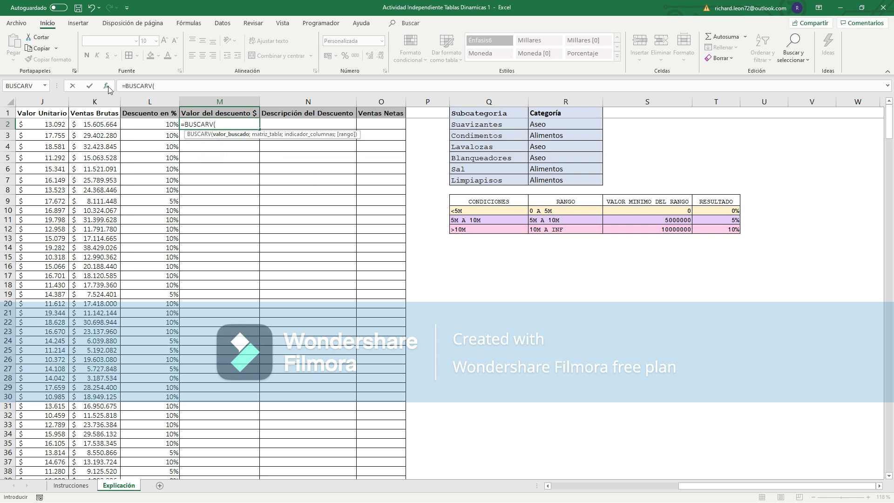
click(106, 85)
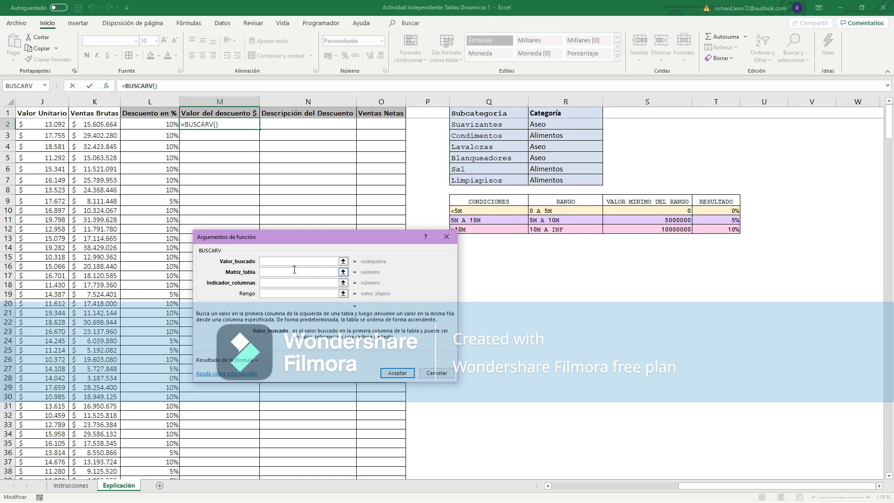
click(104, 125)
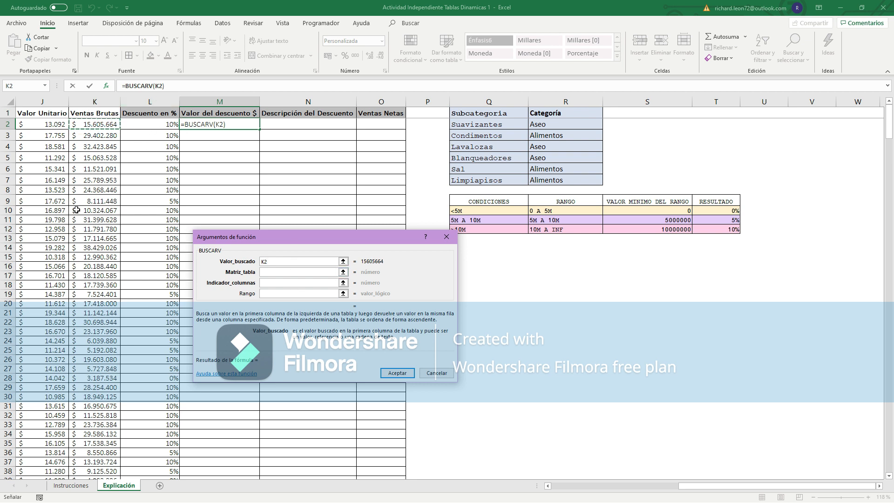
Set the BUSCARV table array to S10:T12 and make it an absolute reference, $S$10:$T$12.
click(289, 274)
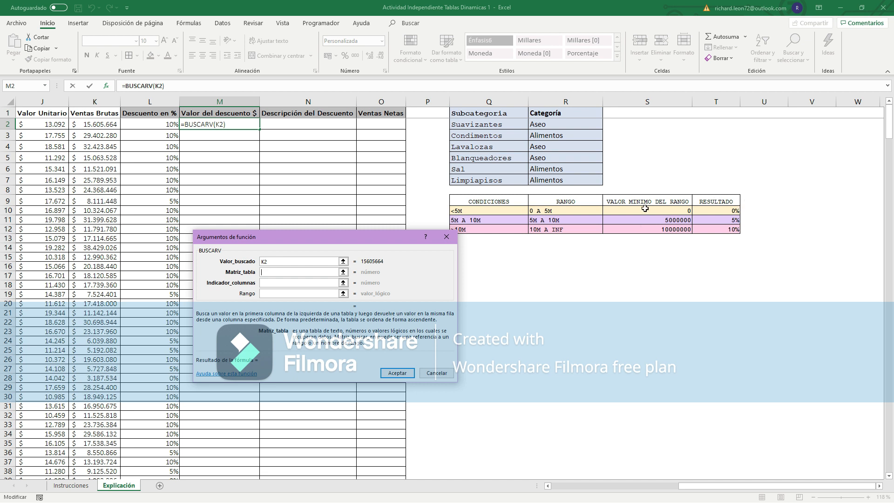
drag(625, 211, 708, 231)
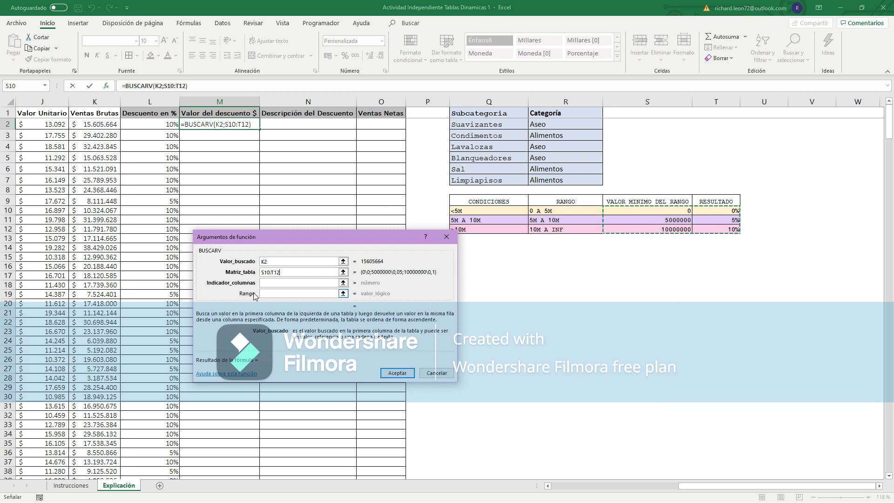
drag(284, 274, 259, 278)
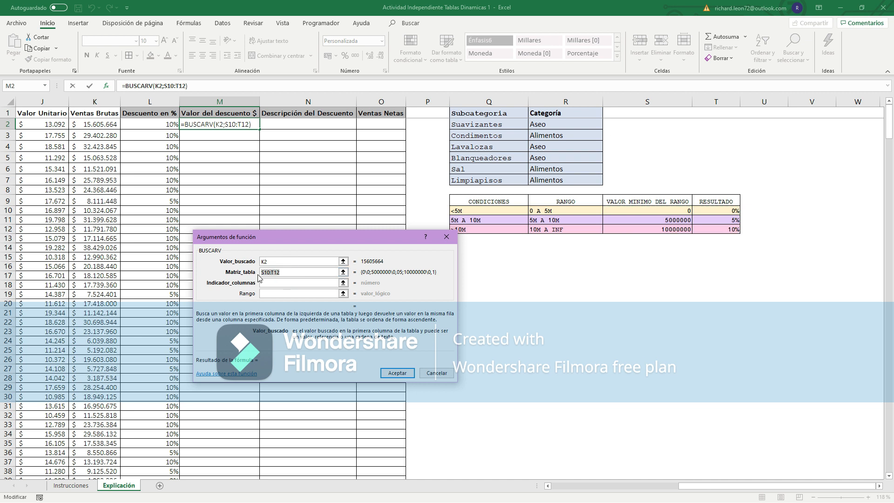
key(F4)
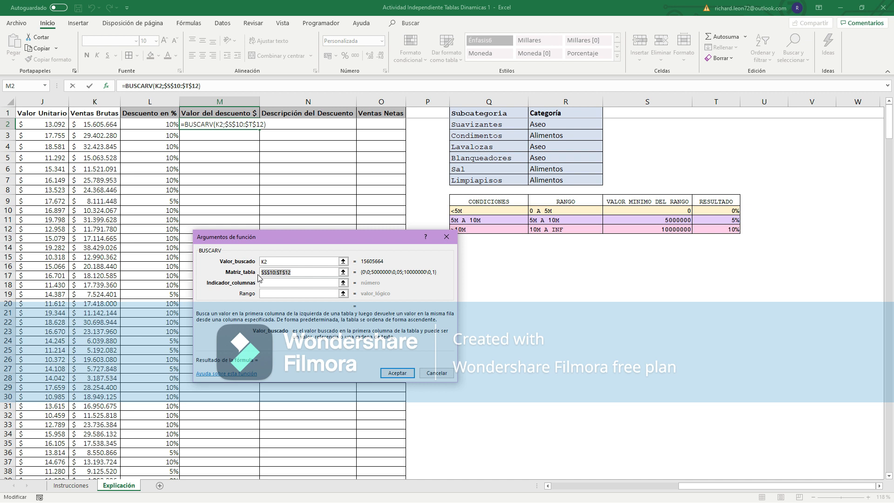
Set the BUSCARV column index to 2 and the range argument to VERDADERO, and accept the function.
click(291, 281)
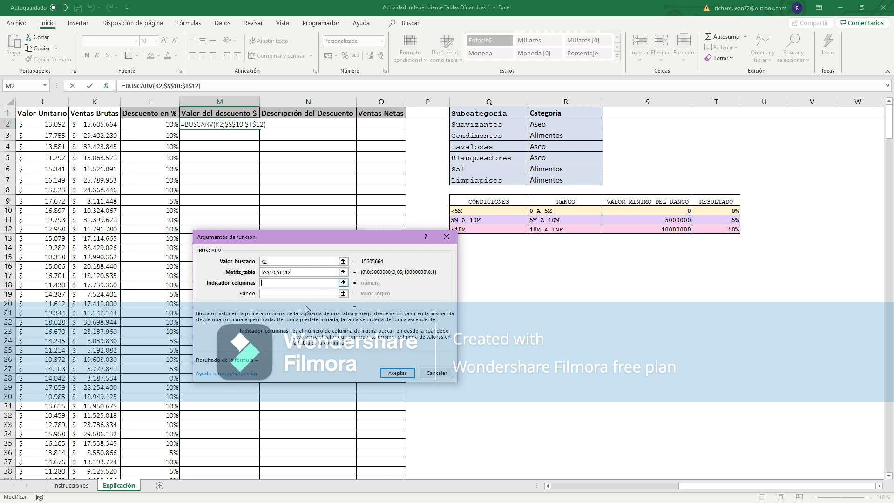
click(319, 285)
text(2)
click(293, 296)
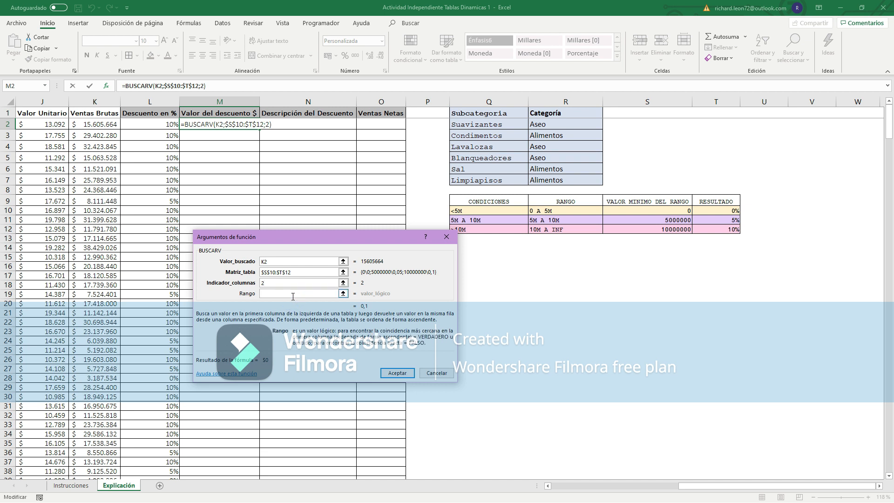
text(VERDADERO)
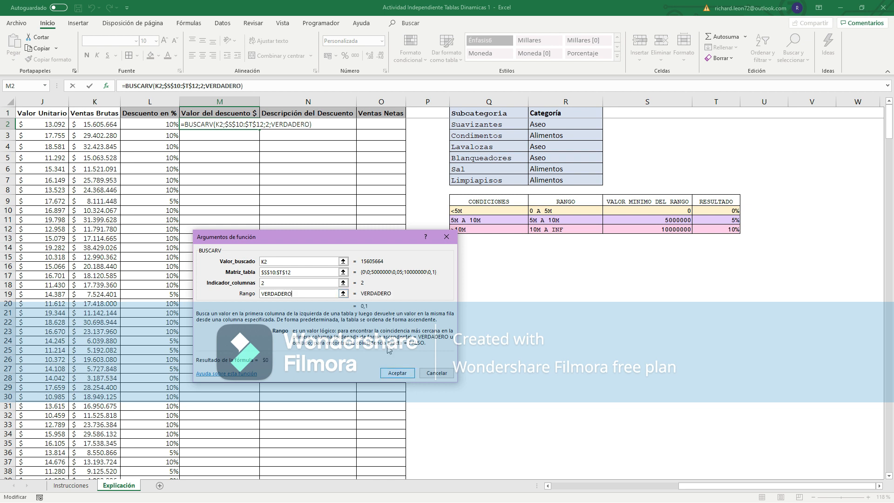
click(399, 373)
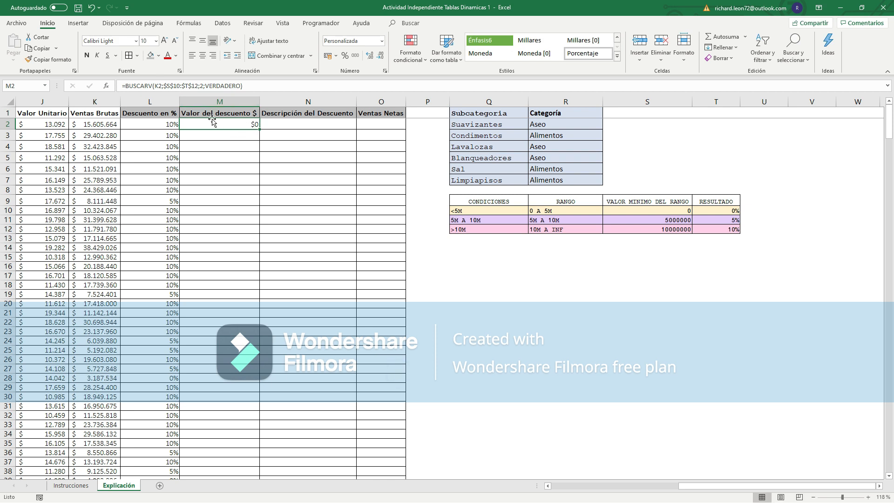
Extend the BUSCARV formula in M2 by multiplying it by the gross sales in K2.
click(256, 88)
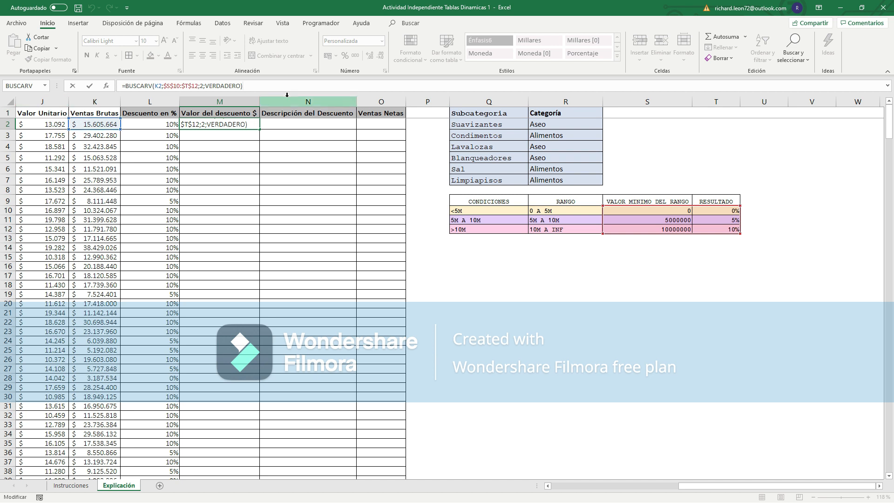
text(*)
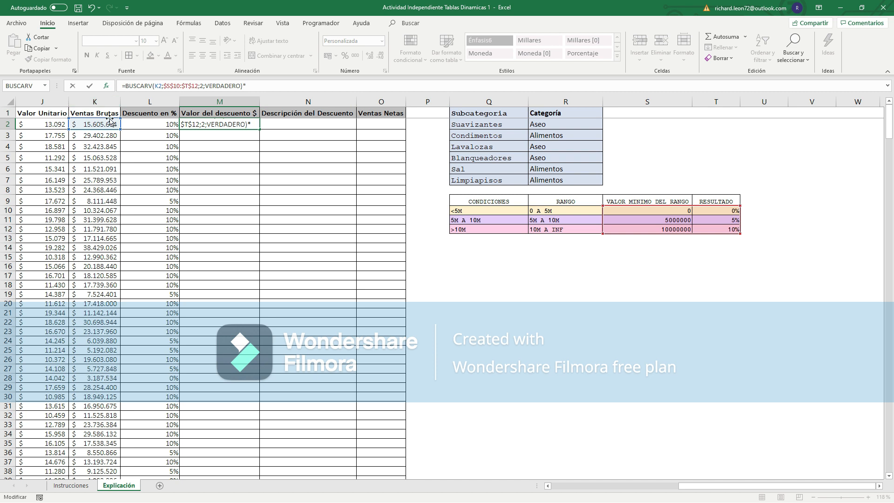
click(93, 125)
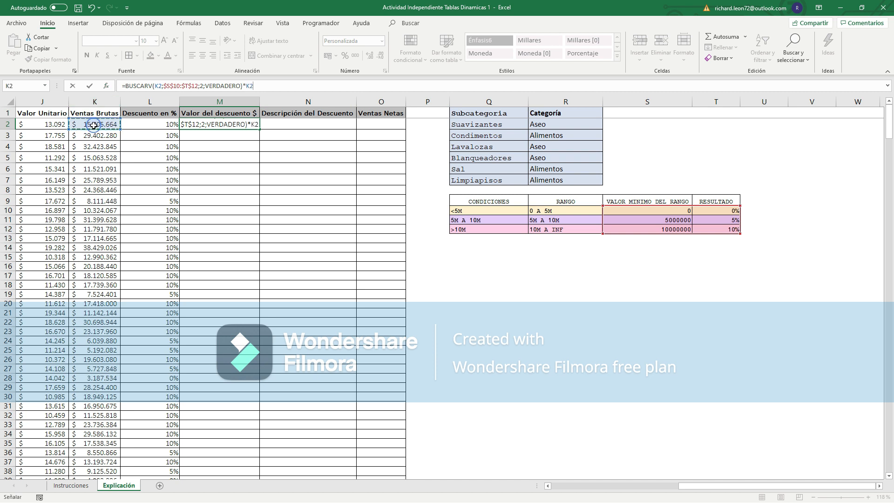
key(Return)
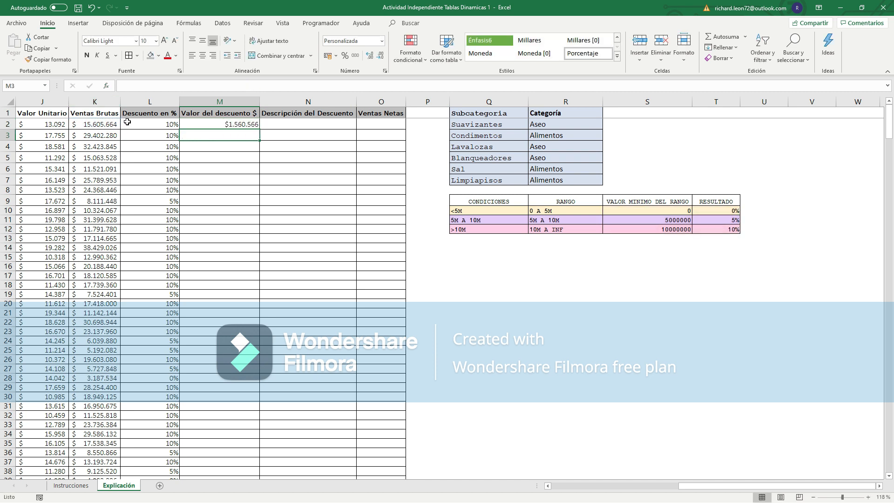
Format M2 as Contabilidad with the $ Español (Colombia) symbol and no decimal places.
click(238, 125)
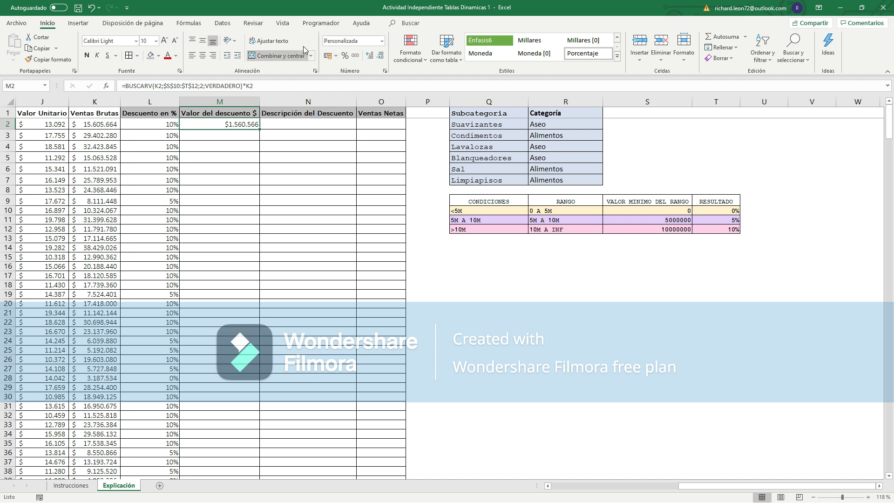
click(336, 56)
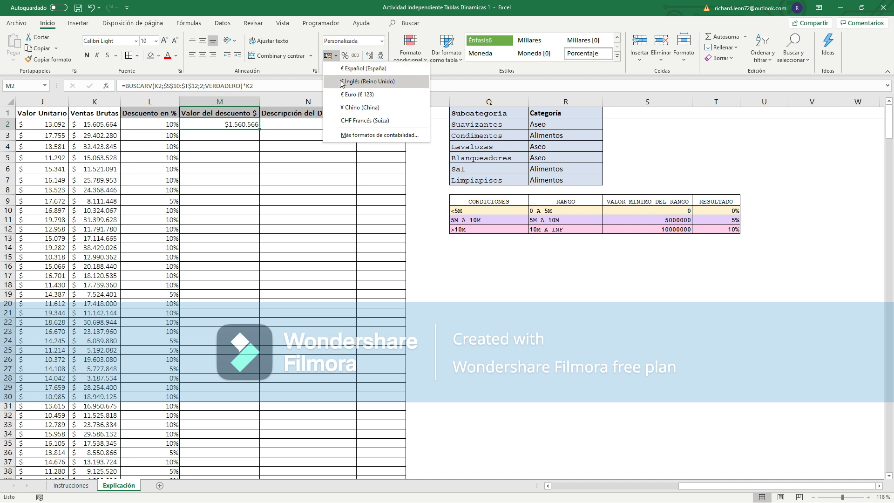
click(372, 136)
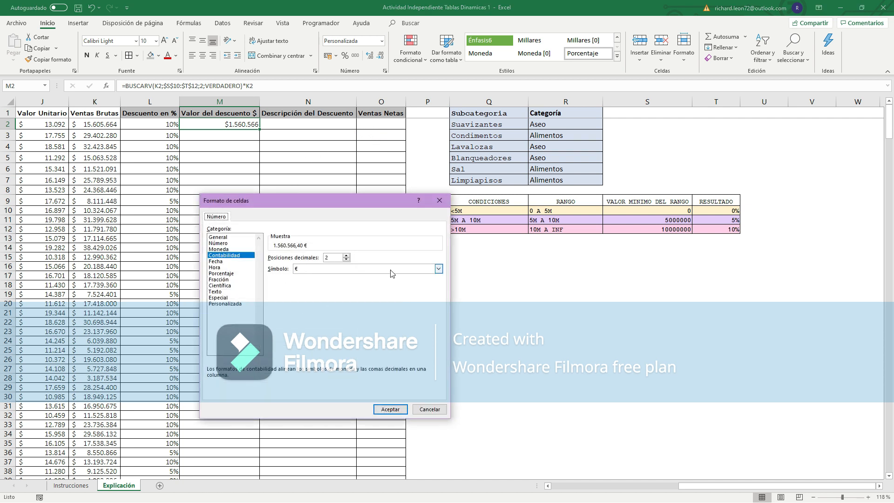
click(438, 269)
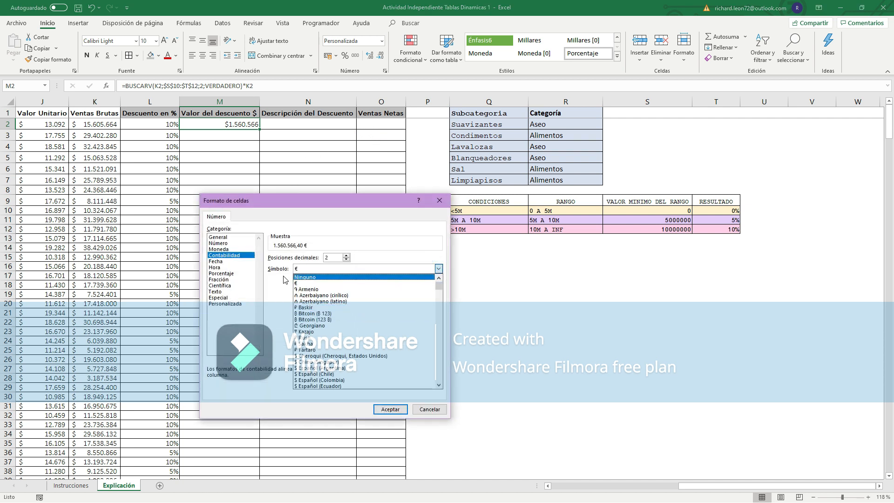
click(328, 379)
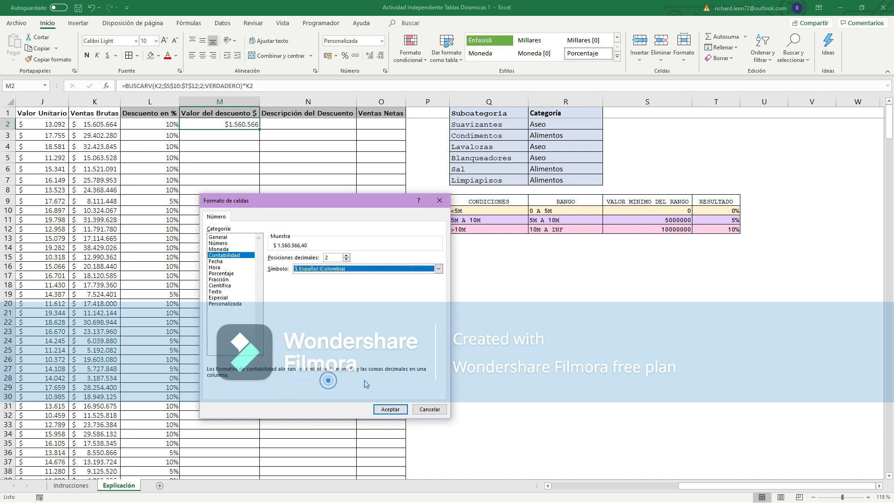
click(390, 409)
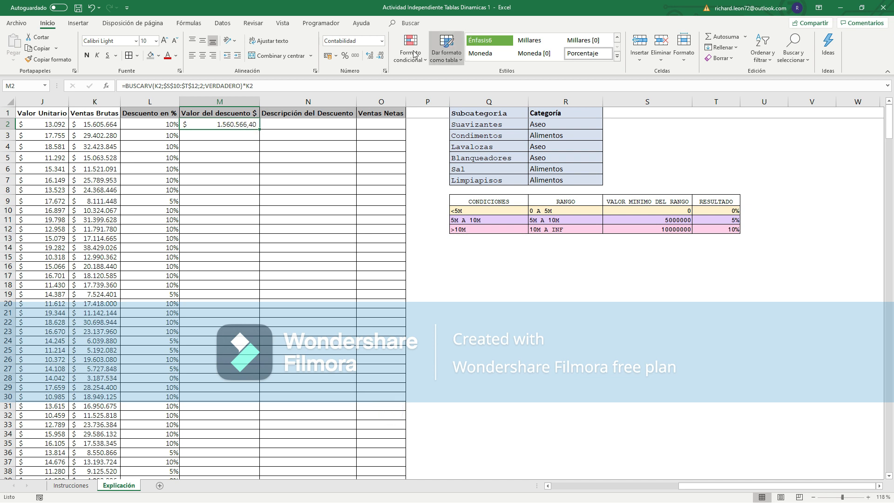
click(381, 56)
click(380, 56)
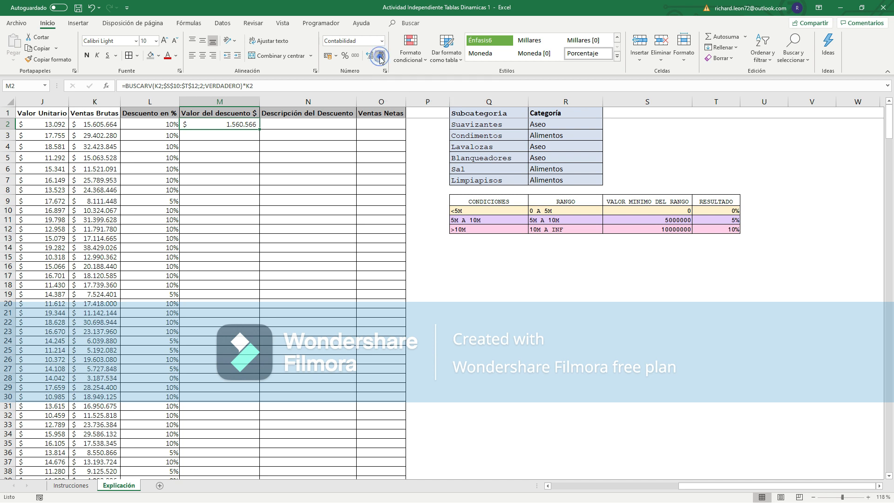
Fill the M2 formula down the Valor del descuento $ column and check the formulas in M28 and M2.
double_click(260, 129)
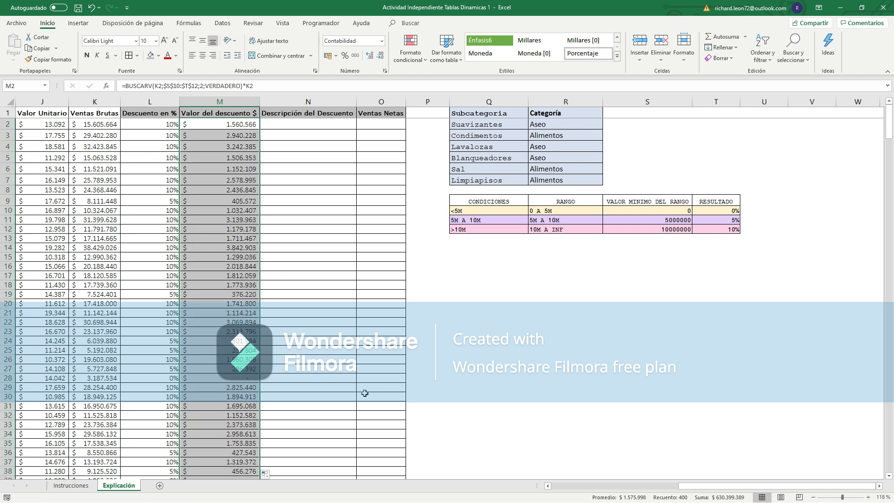
click(296, 329)
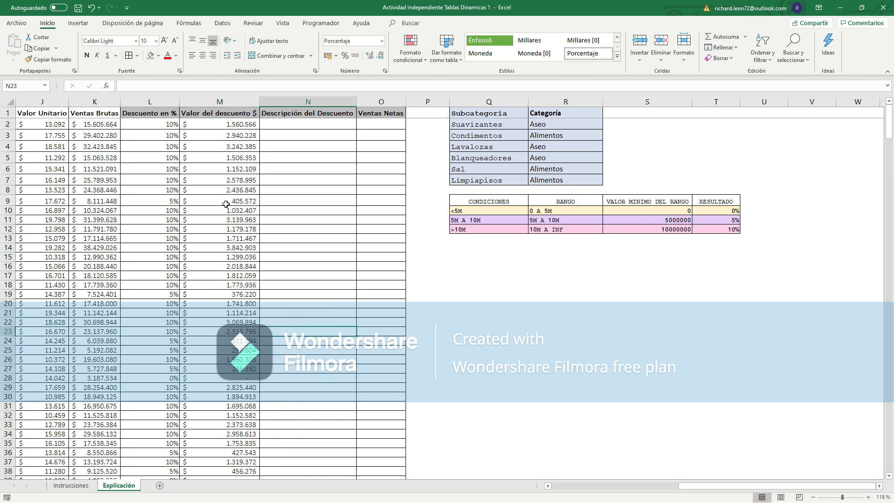
scroll(233, 243, down, 2)
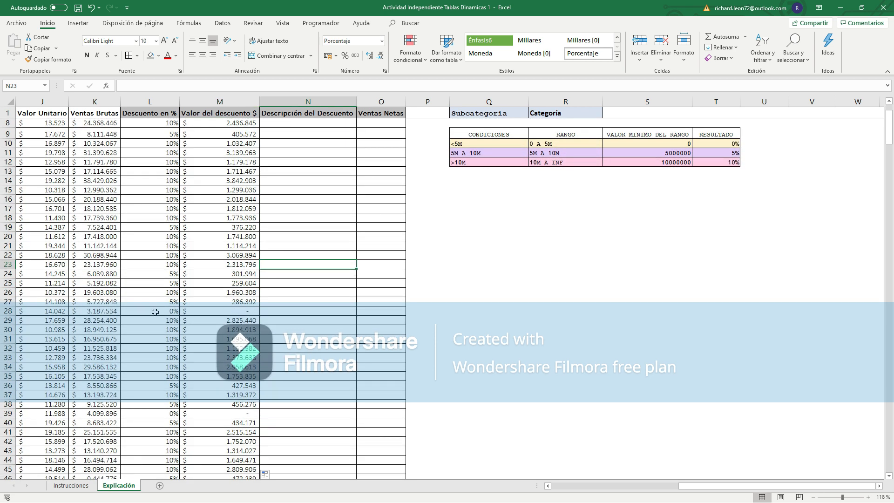
click(219, 315)
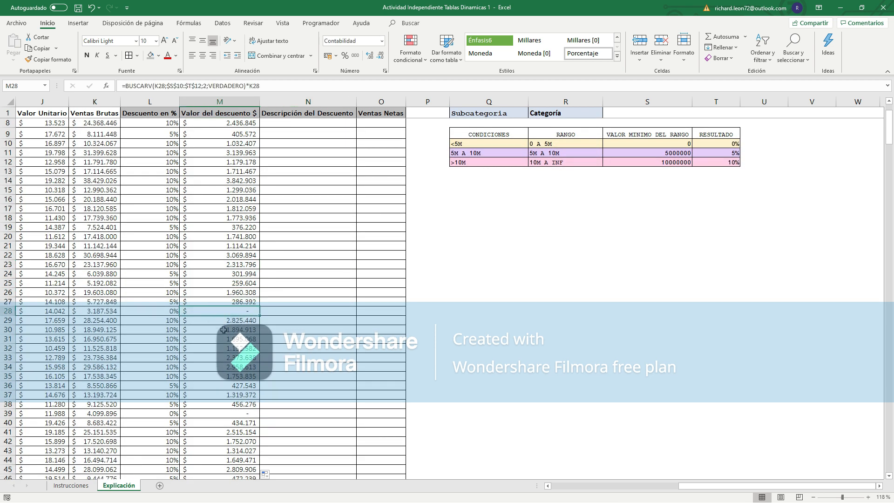
scroll(254, 320, up, 2)
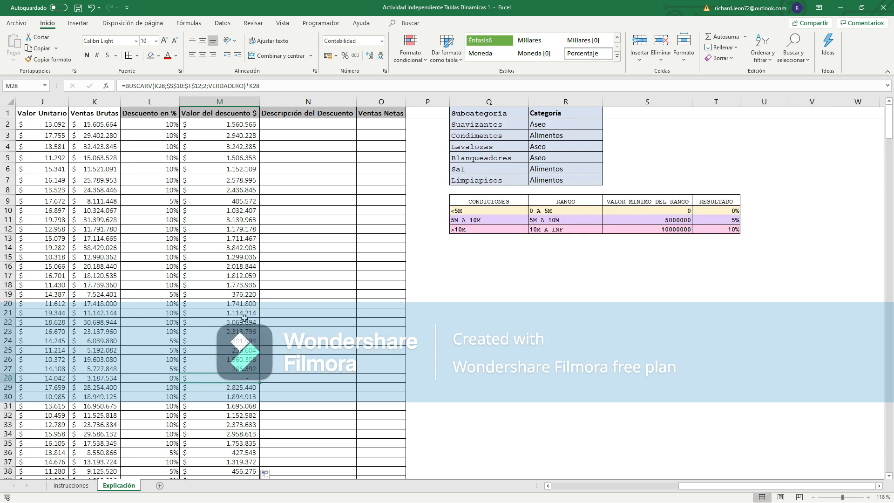
click(294, 125)
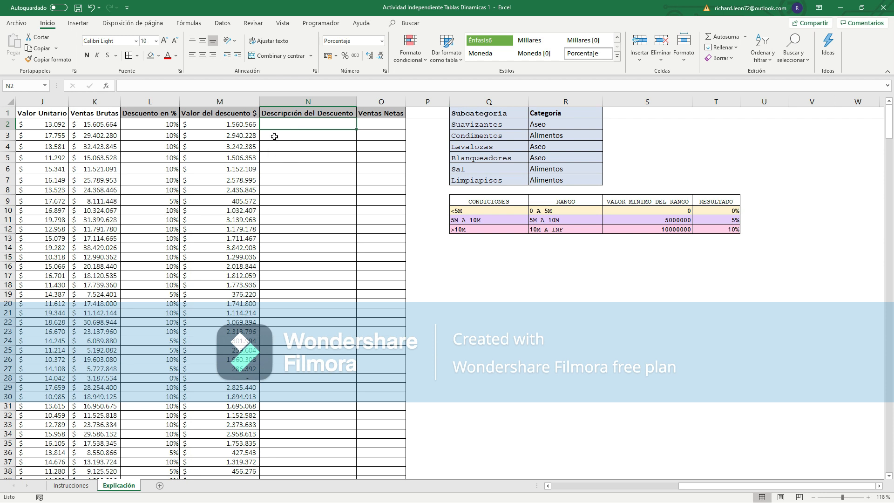
click(226, 125)
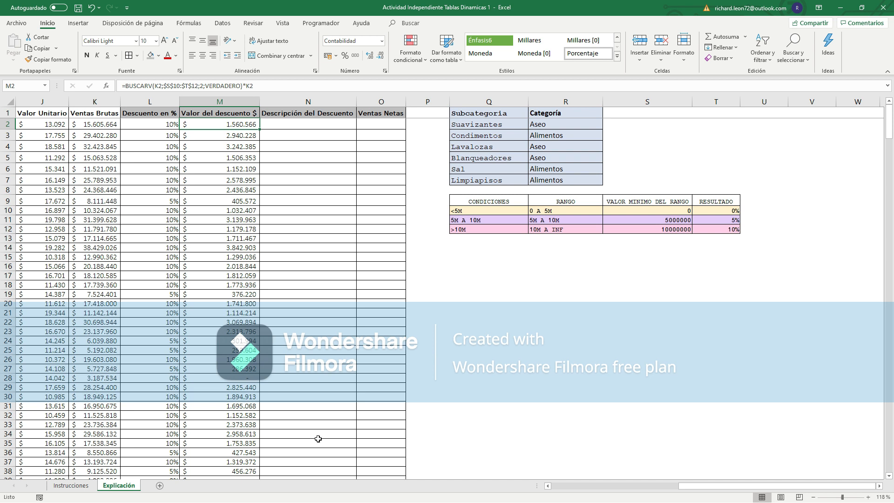
click(246, 379)
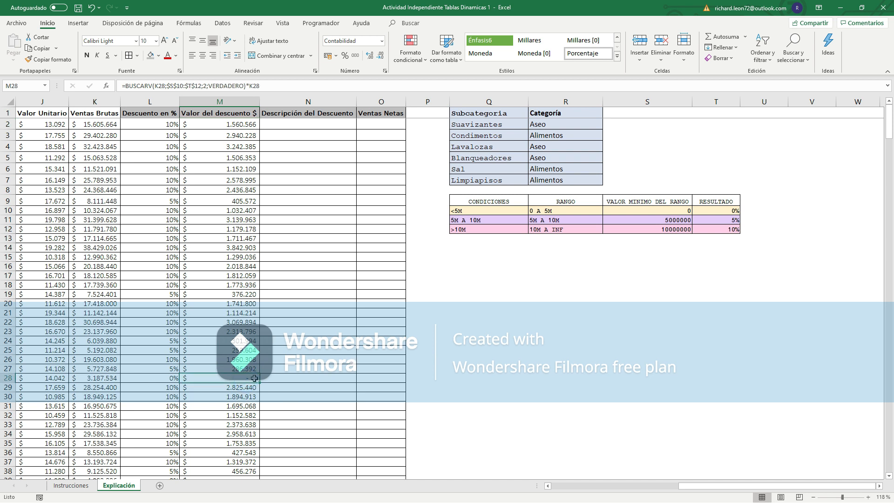
Start an SI function in N2 through the function arguments dialog, with the logical test M2>0.
click(331, 124)
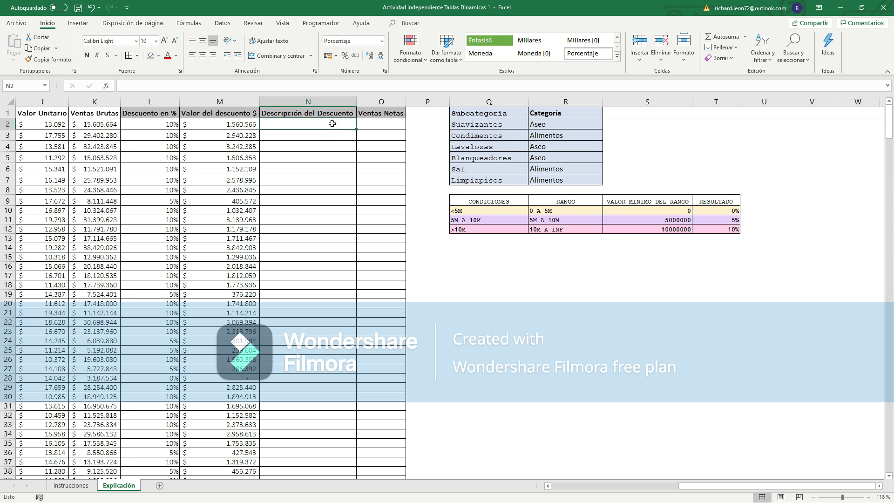
text(=)
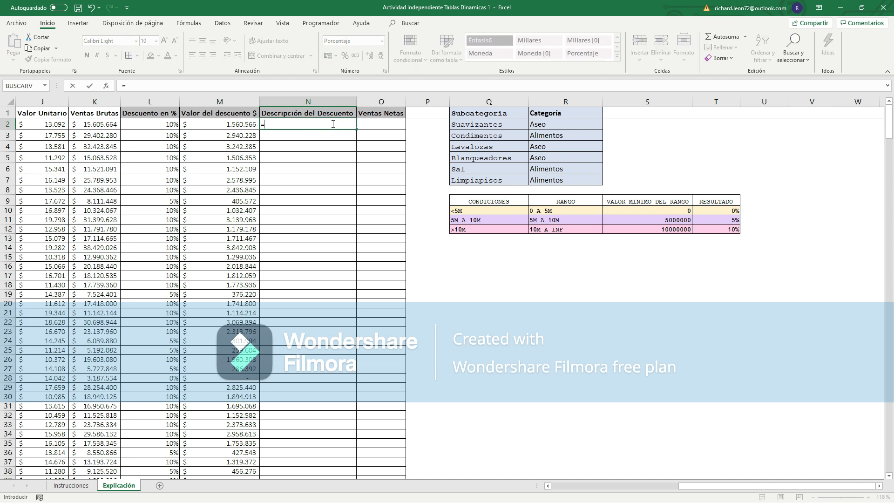
text(SI)
double_click(280, 135)
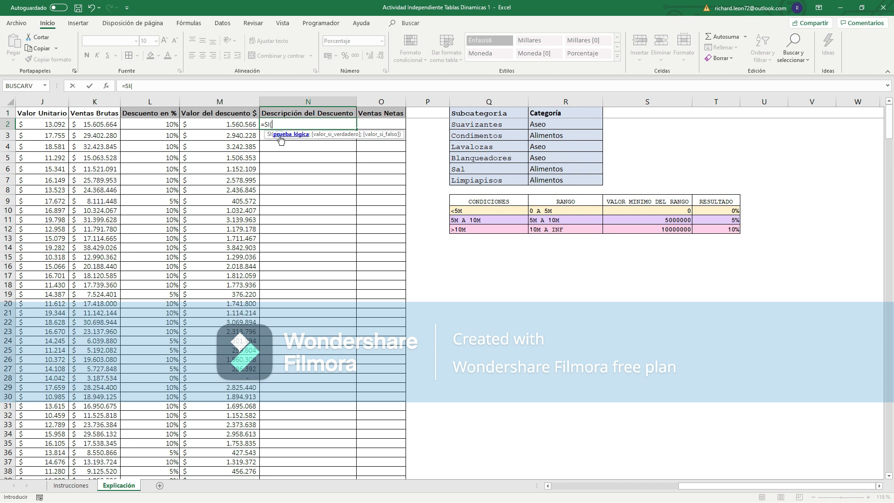
click(107, 87)
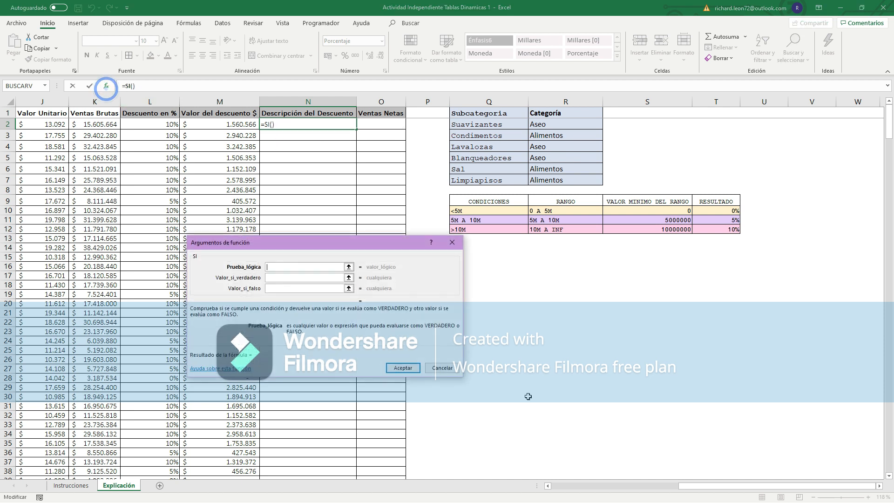
drag(279, 242, 474, 222)
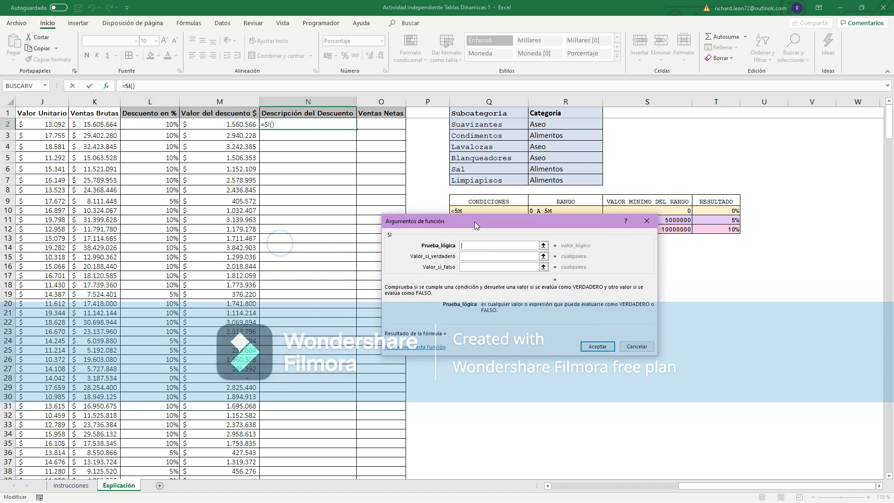
click(237, 125)
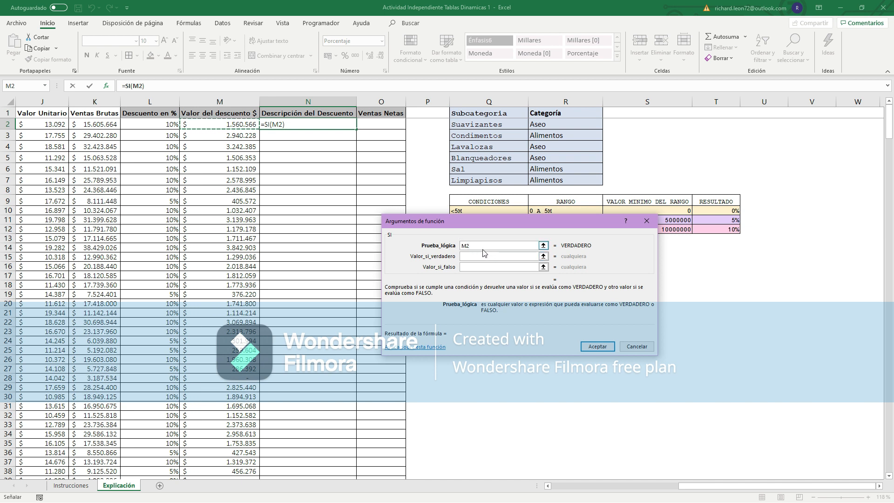
text(>)
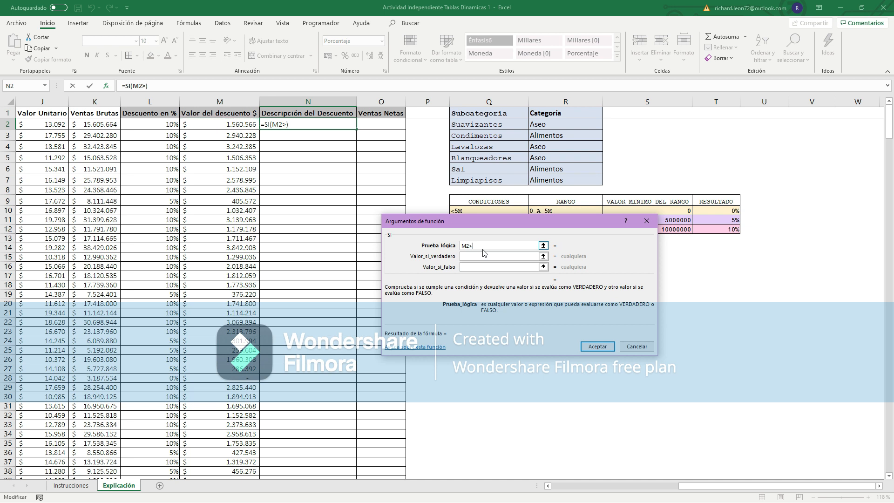
text(0)
Have the SI function return "TIENE DESCUENTO" when true and "NO TIENE DESCUENTO" when false, and accept it.
click(495, 256)
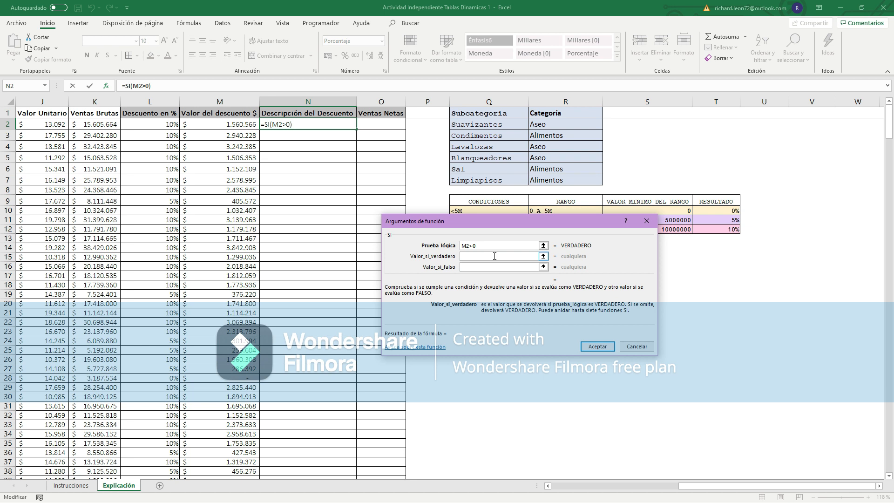
text(")
text(TIENE DESCUENTO)
click(483, 267)
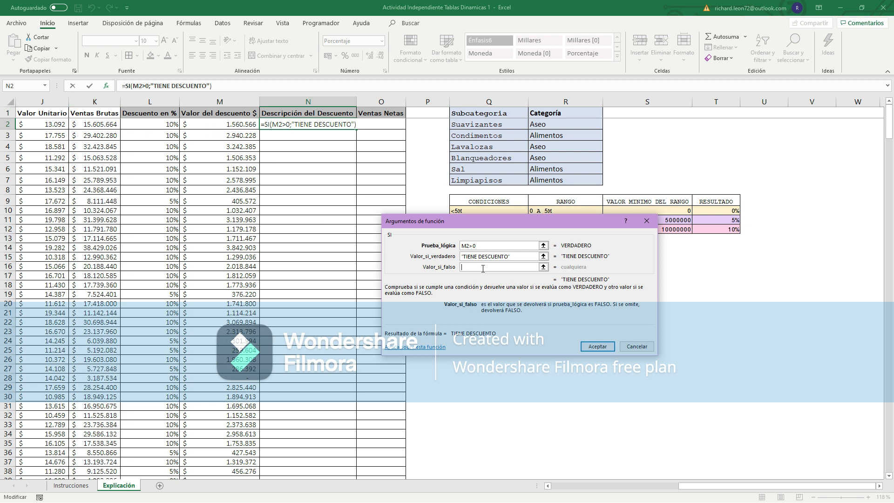
text("")
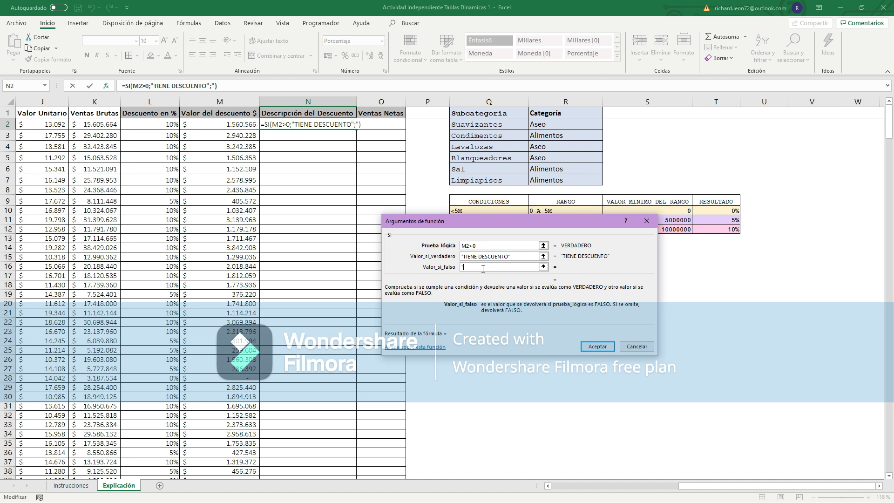
text(NO TIENE )
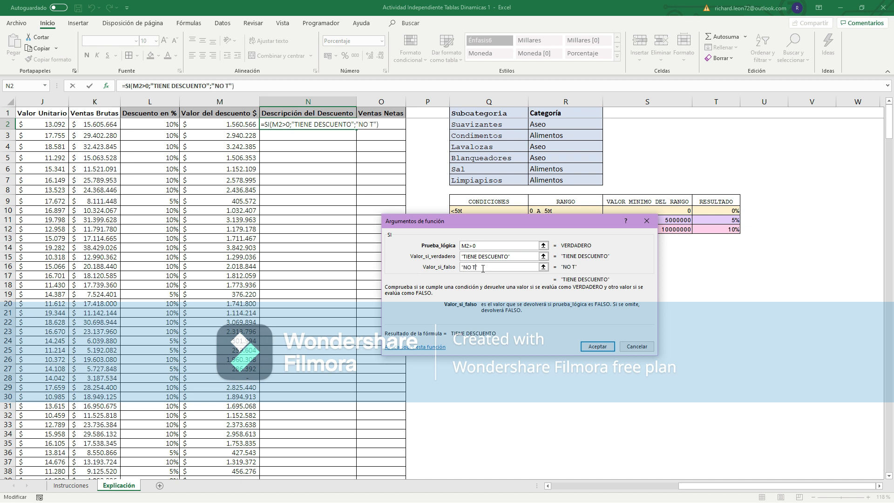
text(DESCUENTO)
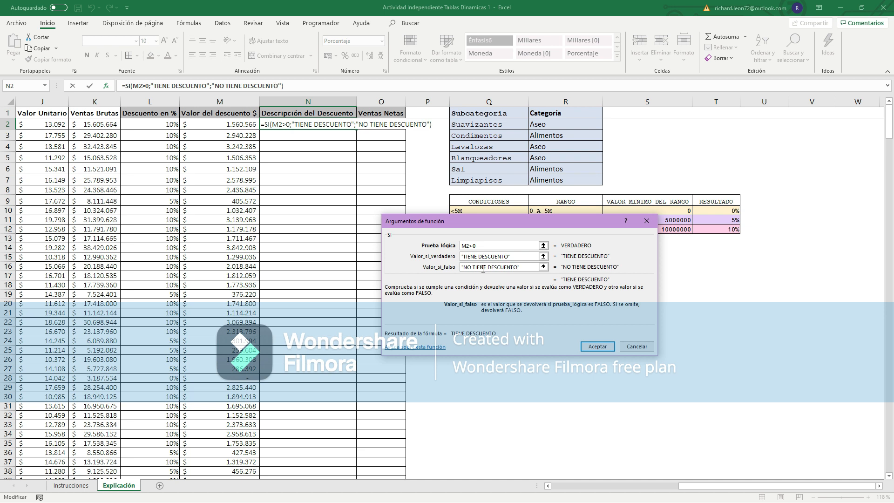
click(598, 349)
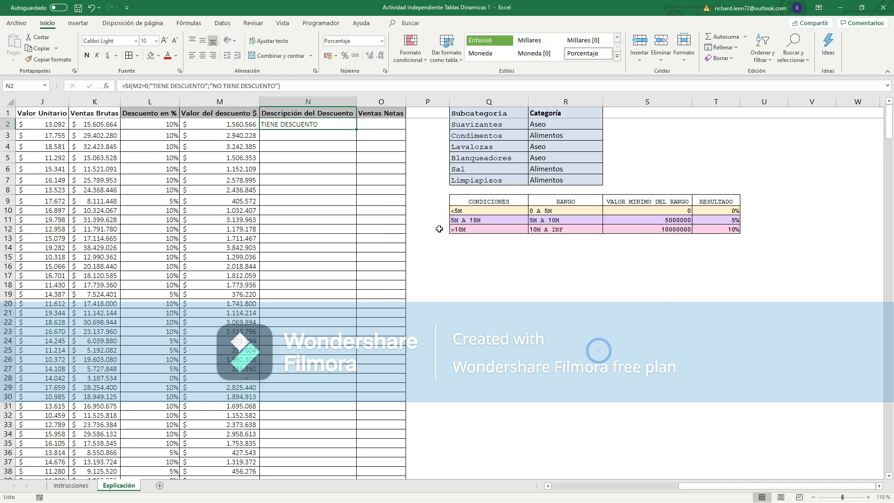
Fill the N2 formula down the Descripción del Descuento column and check the result in N28.
double_click(357, 129)
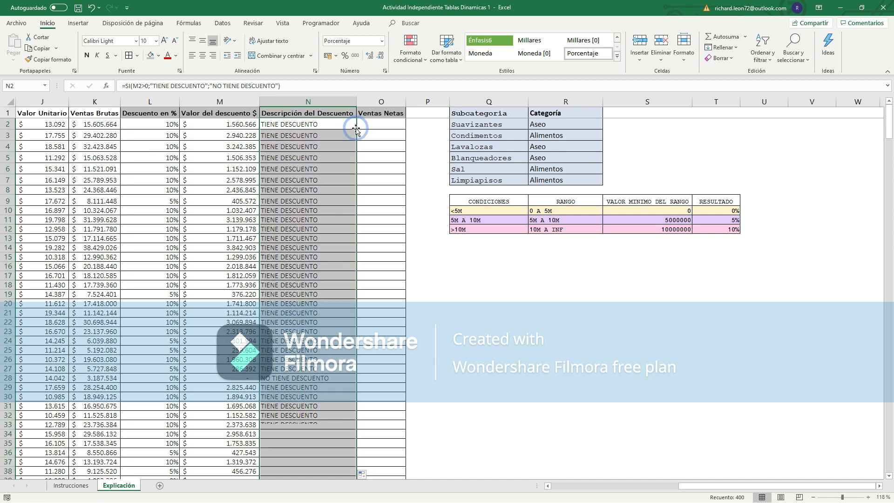
click(457, 273)
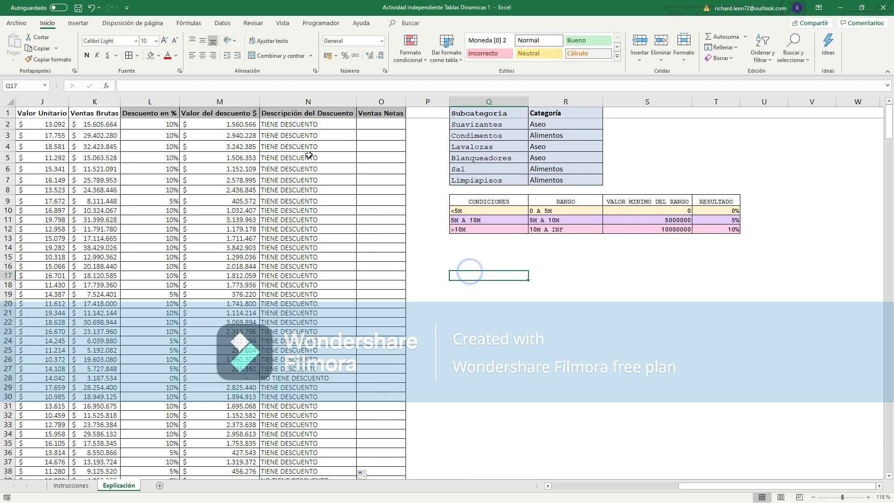
click(308, 376)
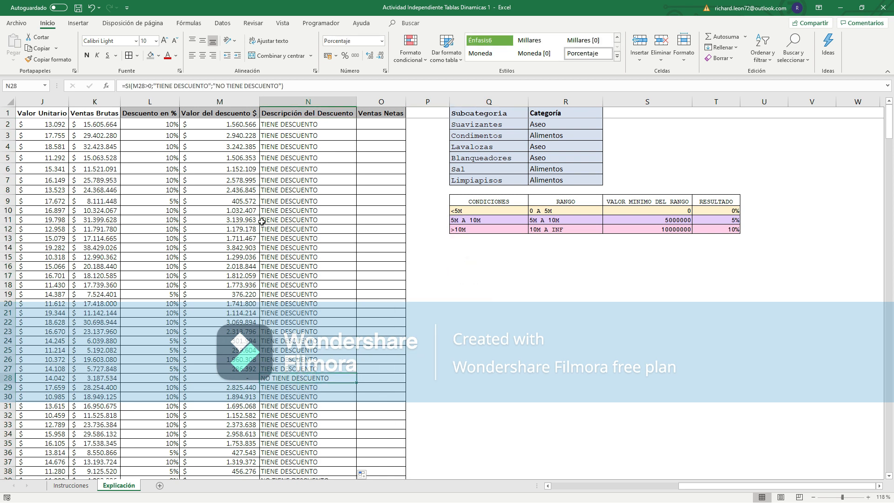
scroll(280, 214, down, 11)
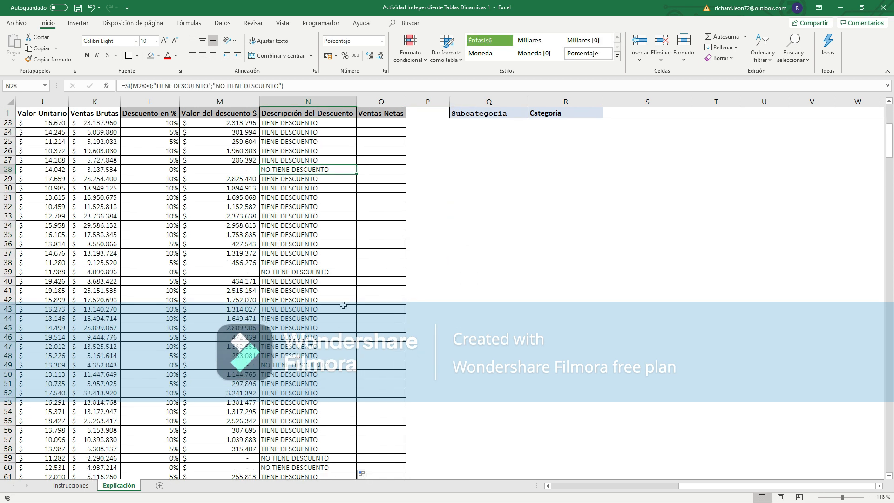
scroll(309, 288, up, 11)
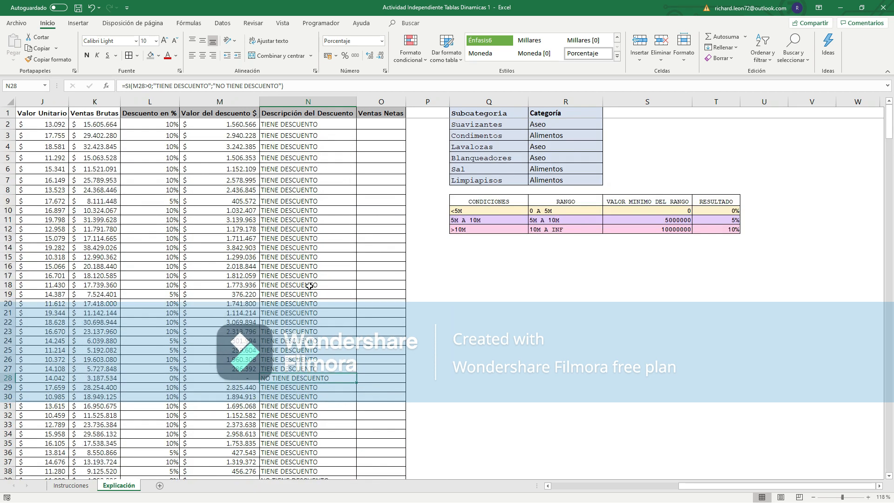
Add a text-contains conditional format to N2:N401 that marks "NO TIENE DESCUENTO" with Relleno rojo claro con texto rojo oscuro.
click(331, 124)
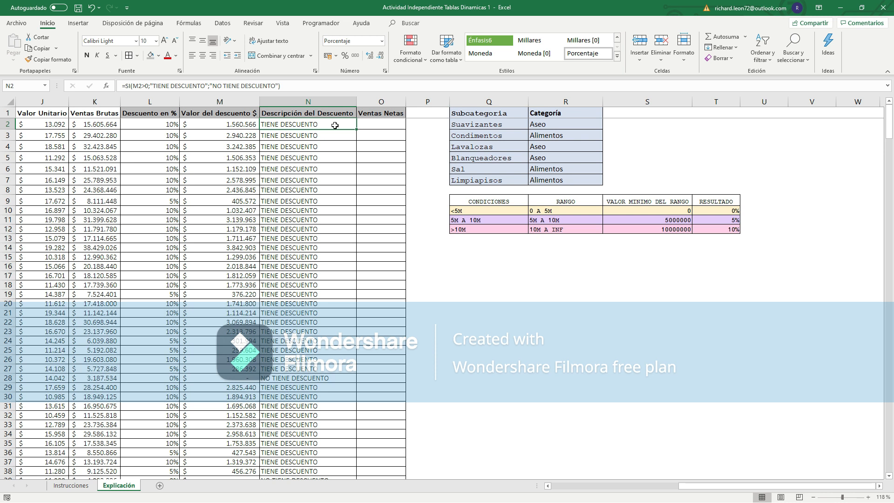
key(ctrl+shift+Down)
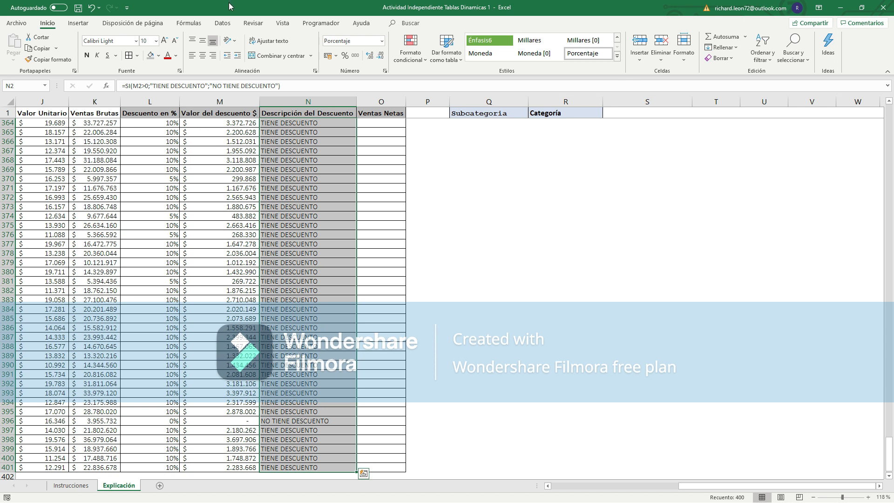
click(423, 62)
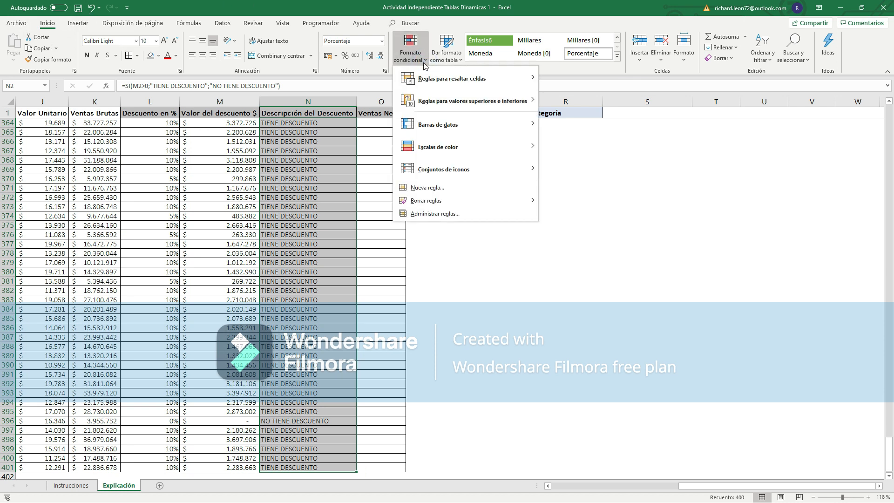
mouse_move(426, 82)
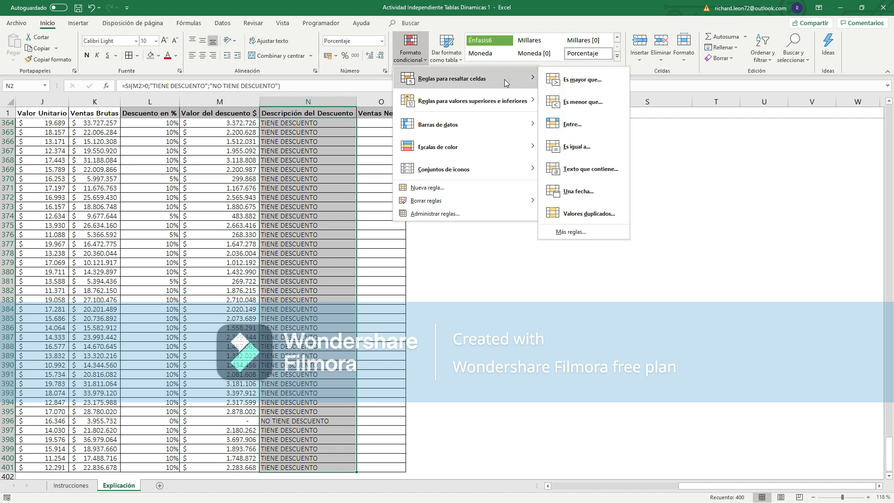
click(577, 170)
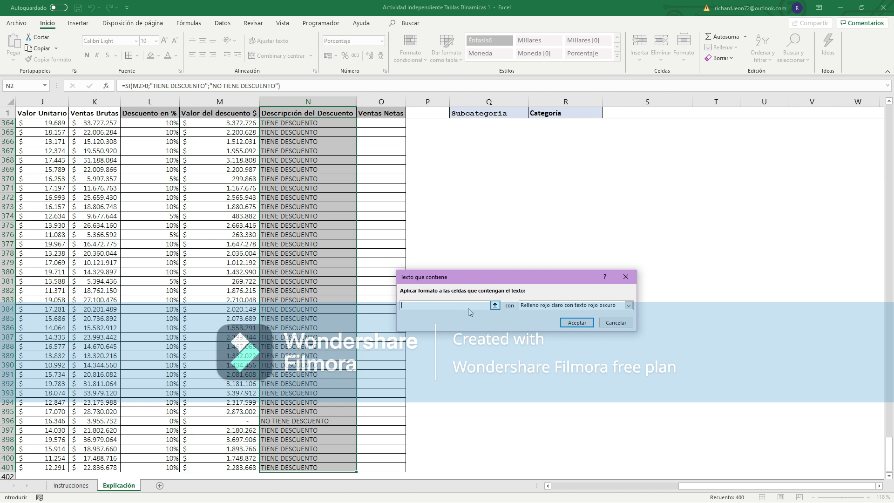
text(NO TIENE DESCUENTO)
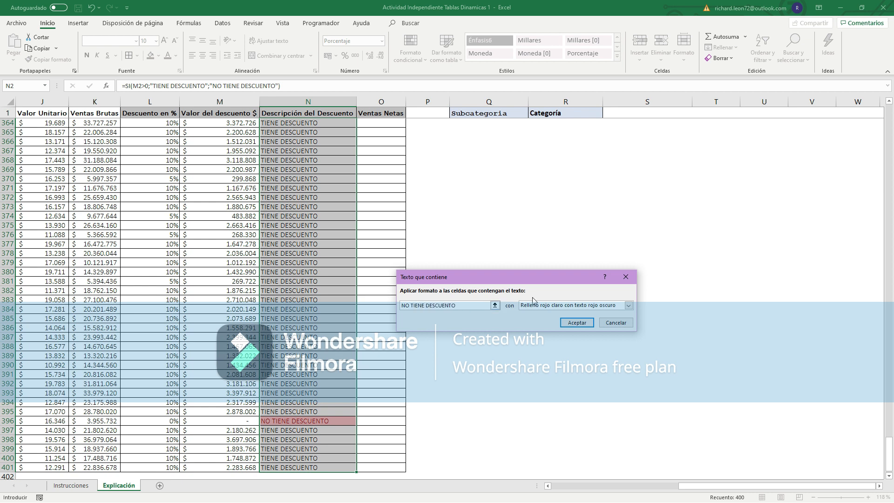
click(628, 305)
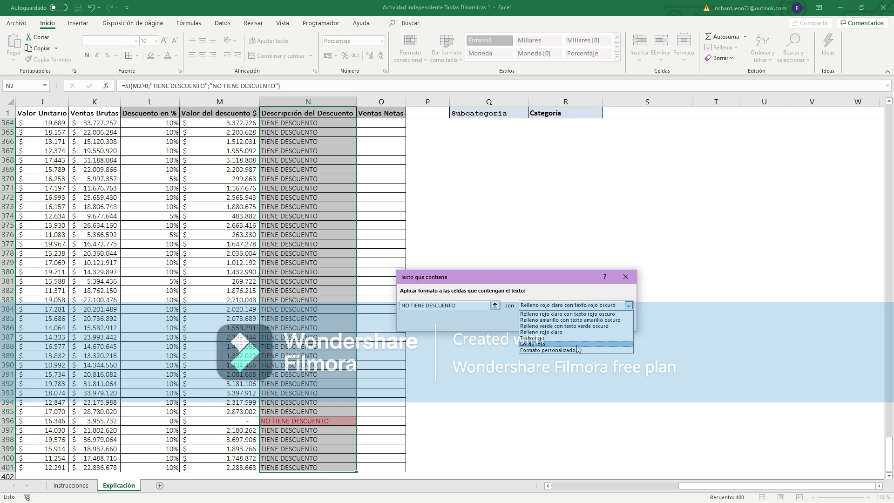
click(569, 314)
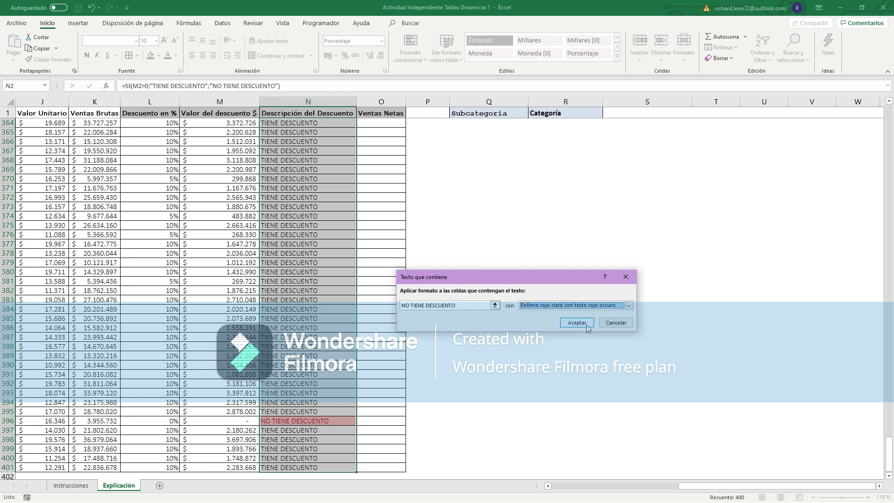
click(577, 322)
click(460, 346)
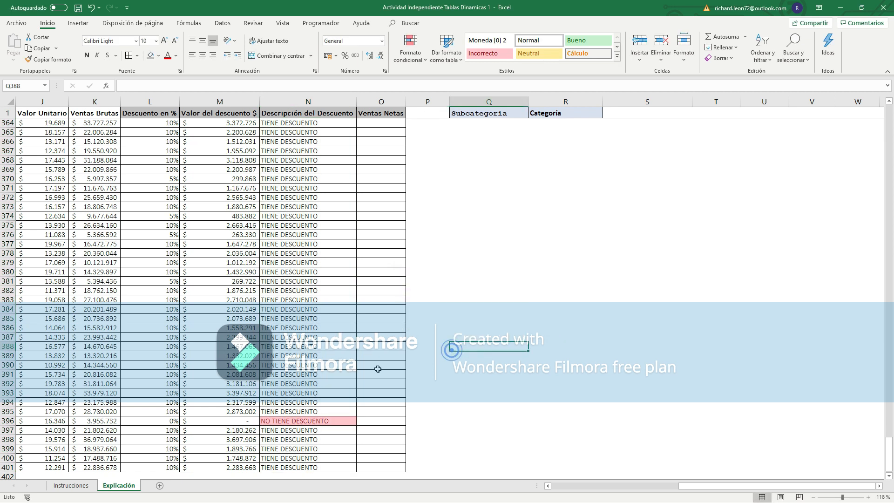
Review the conditional formatting in the Descripción del Descuento column from row 396 up to the first rows.
click(347, 422)
key(Up)
key(Up)
key(Up)
key(Up)
key(Up)
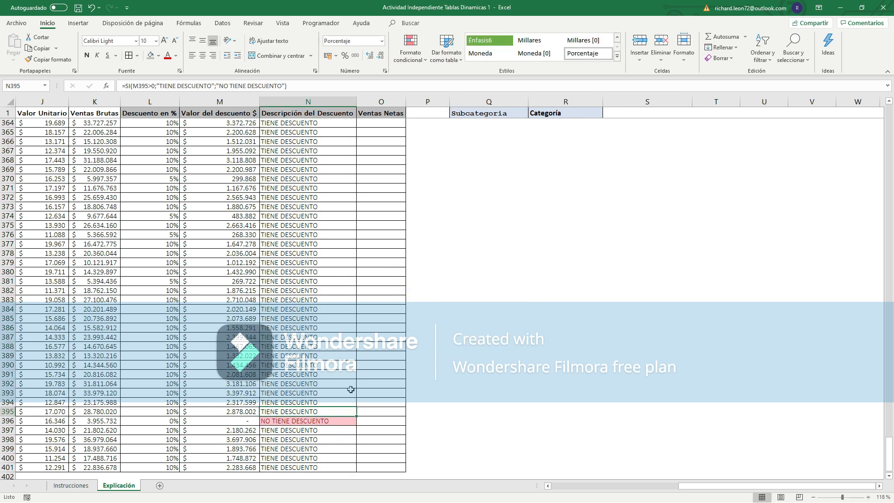
key(Up)
key(Up)
key(Up)
key(Up)
key(Up)
key(Up)
key(Up)
key(Up)
key(Up)
key(Up)
key(Up)
key(Up)
key(Up)
key(Up)
key(Up)
key(Up)
key(Up)
key(Up)
key(Up)
key(Up)
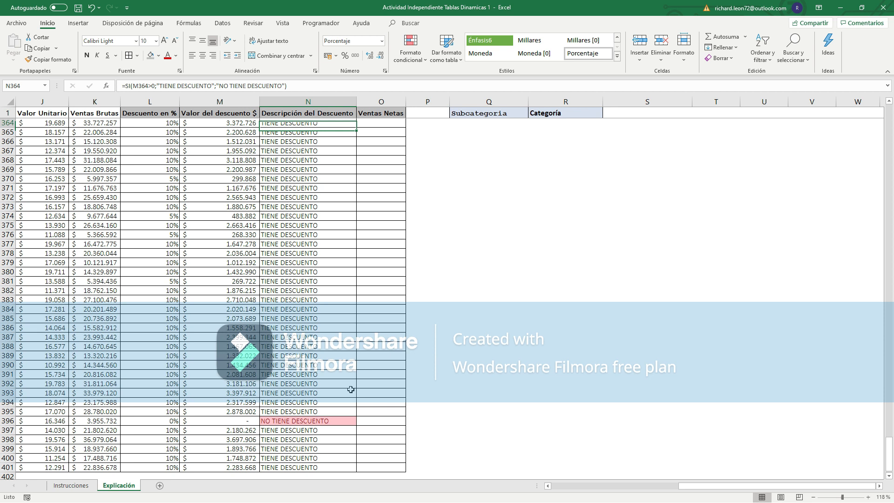
key(Up)
key(Up)
key(Up)
key(Up)
key(Up)
key(Up)
key(Up)
key(Up)
key(Up)
key(Up)
key(Up)
key(Up)
key(Up)
key(Up)
key(Up)
key(Up)
key(Up)
key(Up)
key(Up)
key(Up)
scroll(356, 346, up, 16)
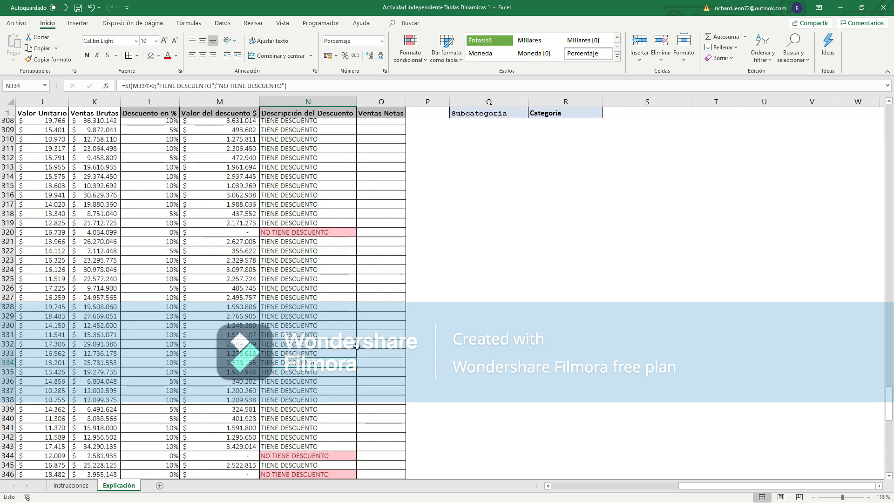
scroll(356, 346, up, 20)
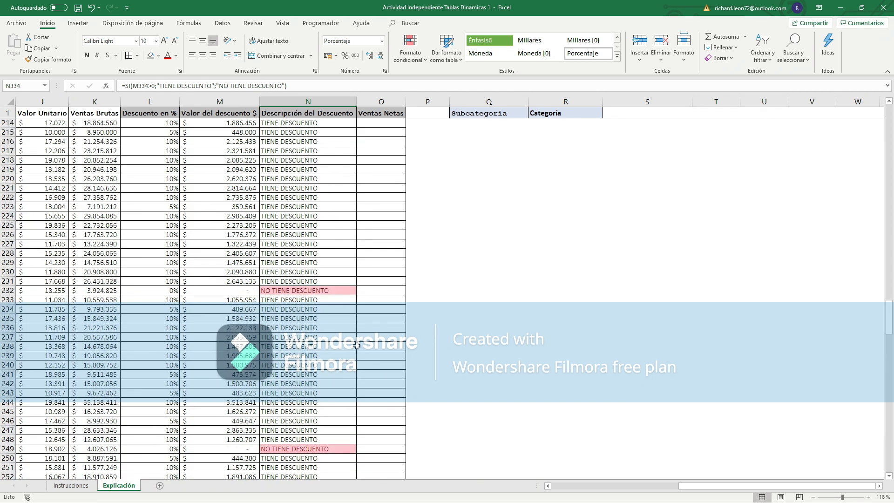
scroll(357, 346, up, 20)
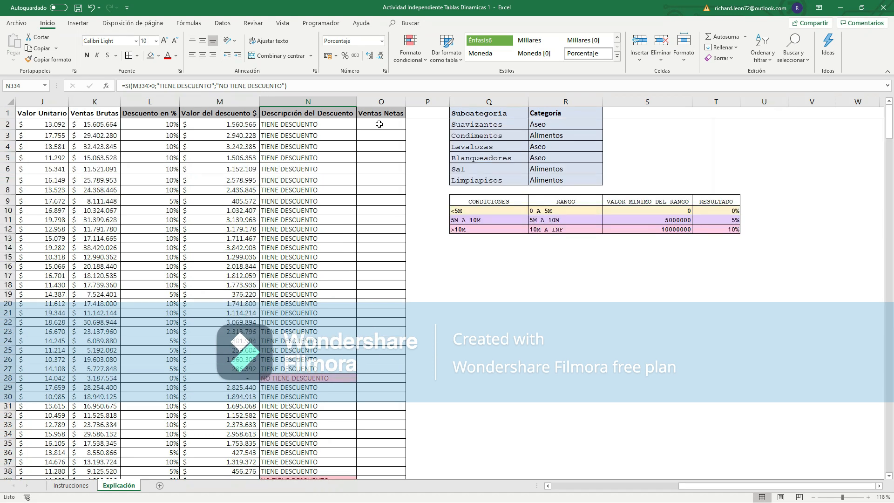
Enter the formula =K2-M2 in O2 to calculate Ventas Netas as gross sales minus the discount value.
click(381, 124)
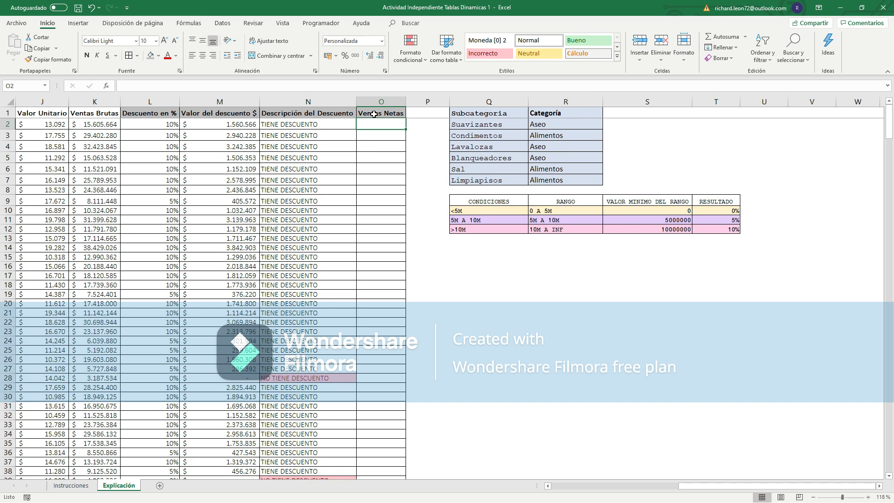
click(111, 124)
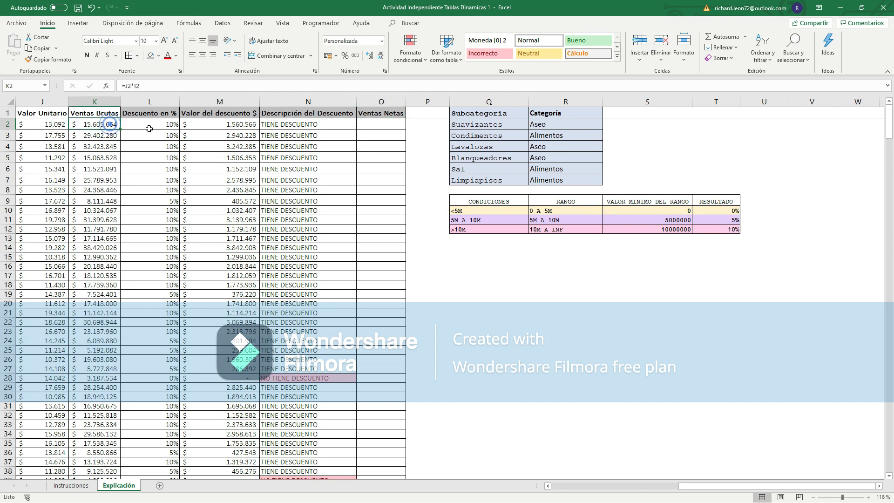
click(243, 126)
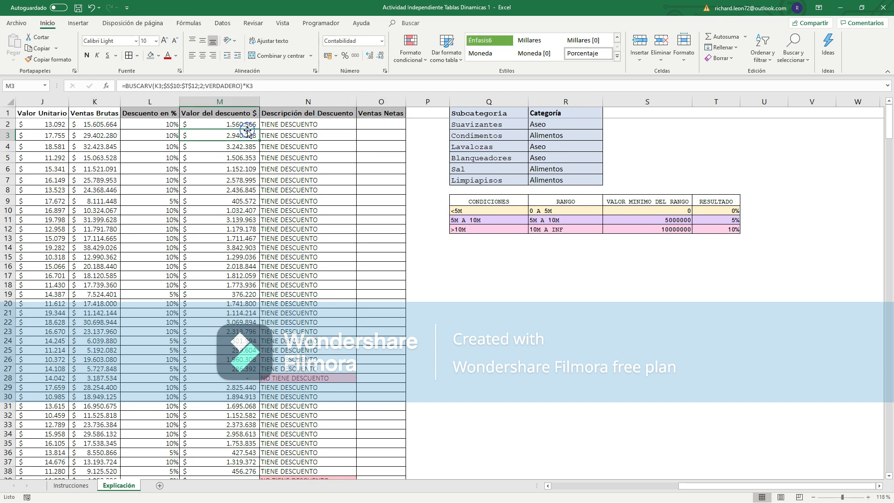
click(378, 125)
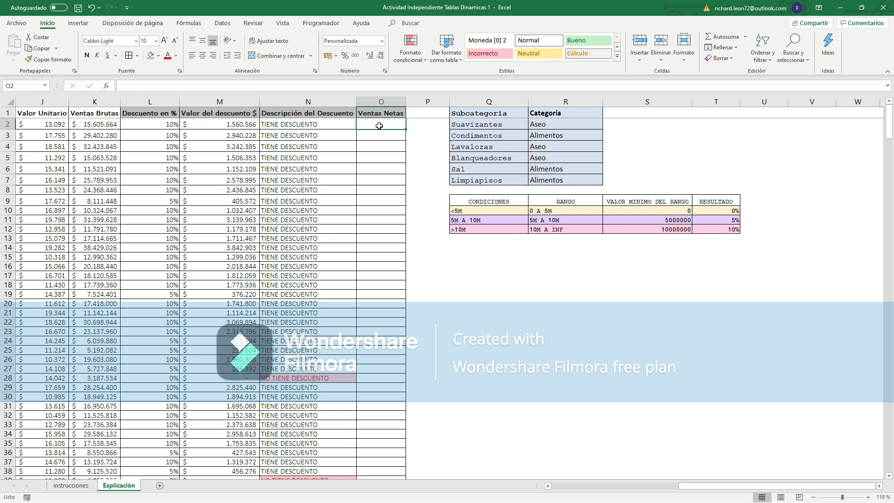
text(=)
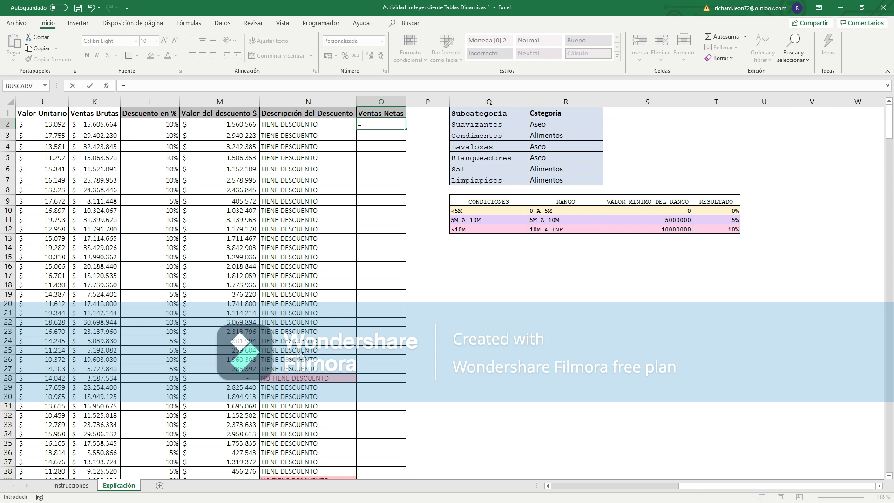
click(97, 125)
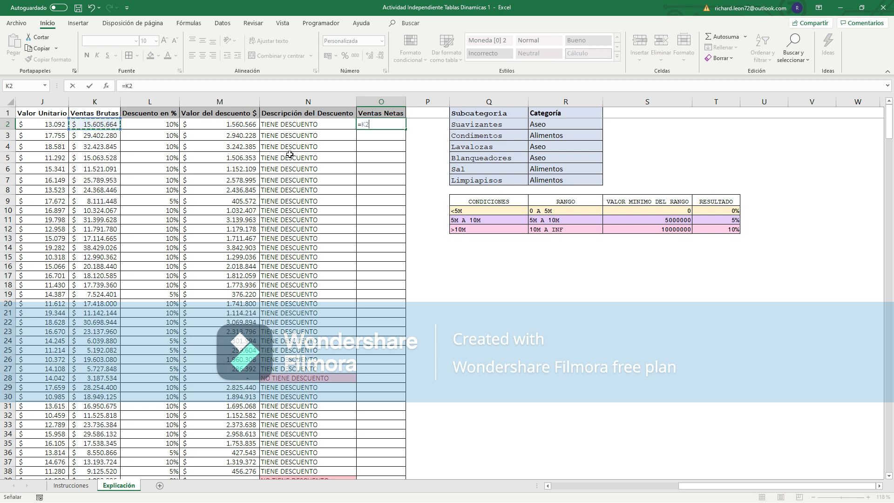
text(-)
click(239, 126)
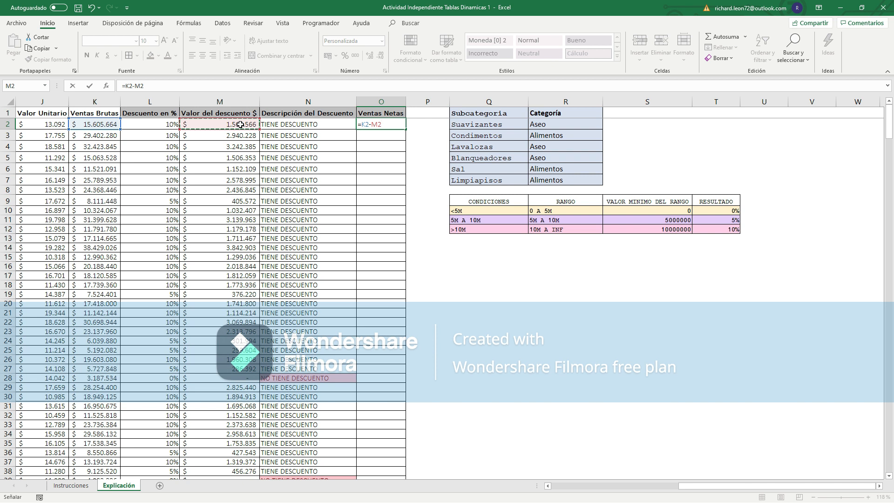
key(Return)
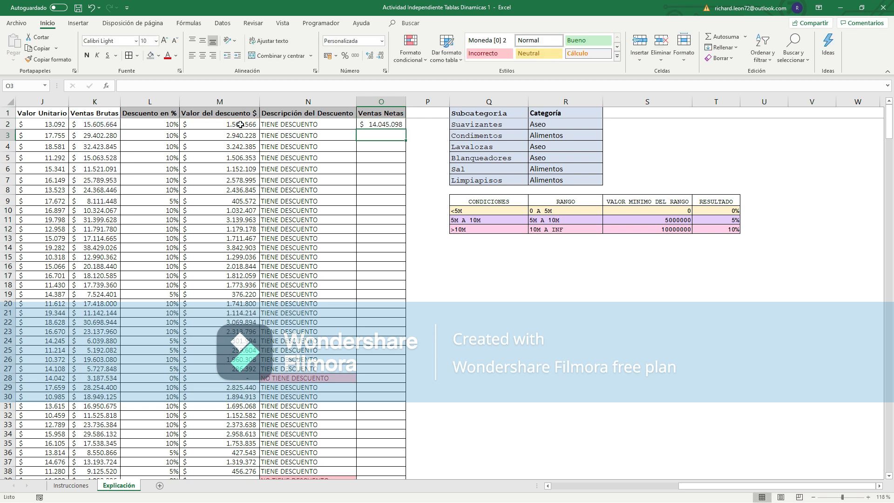
Fill the O2 formula down the Ventas Netas column and check row 28 against its gross sales.
click(388, 124)
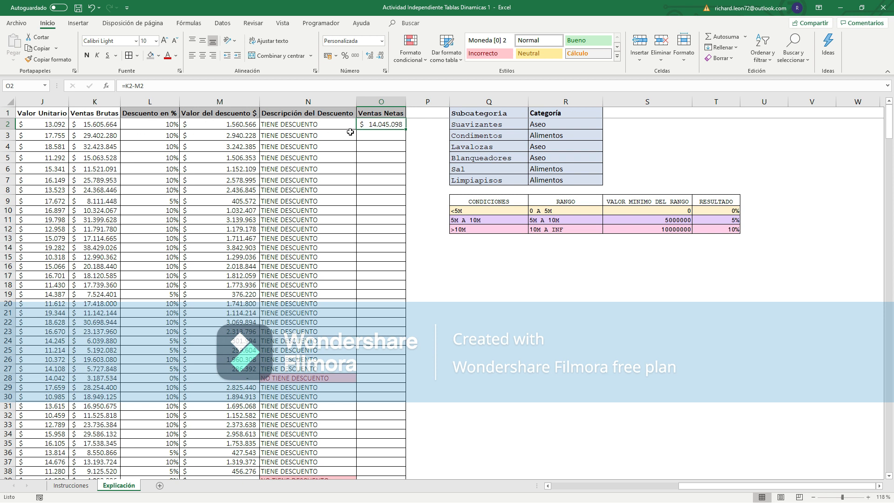
double_click(406, 131)
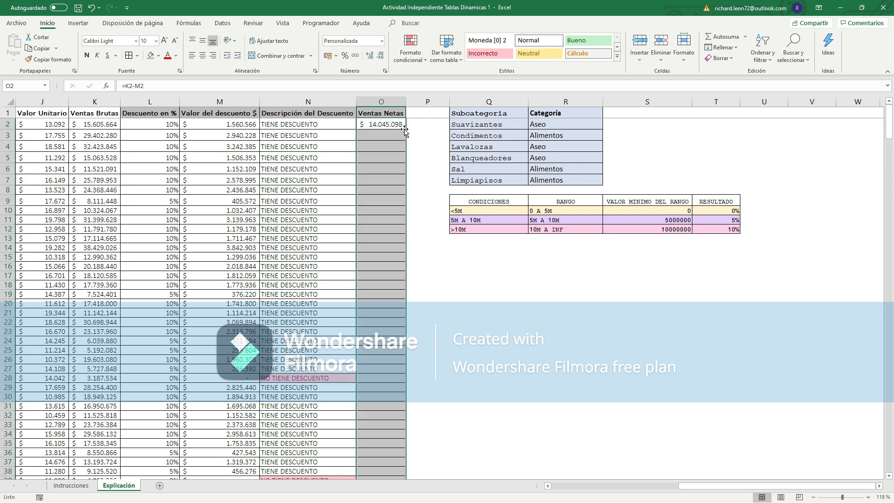
click(458, 236)
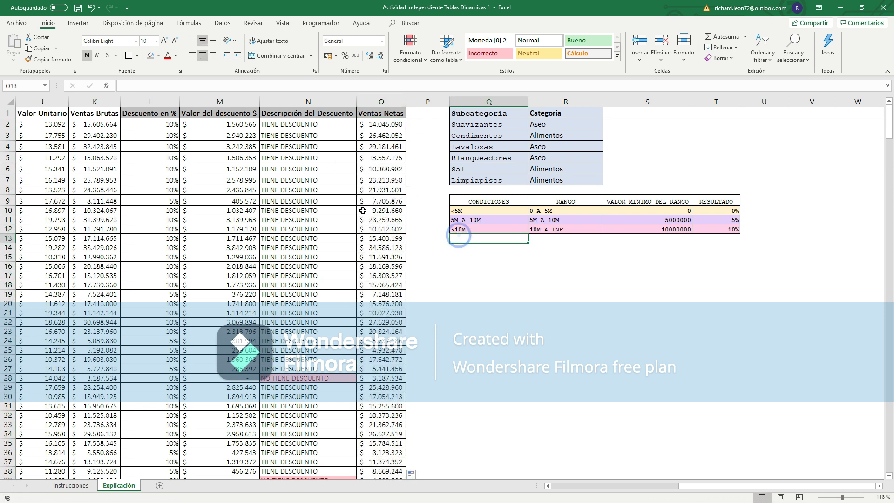
scroll(366, 170, down, 6)
scroll(365, 168, down, 14)
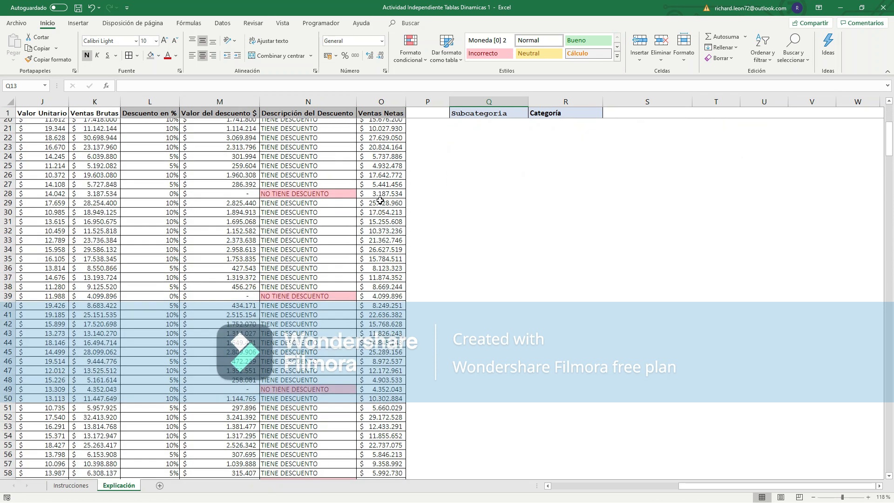
scroll(382, 202, up, 20)
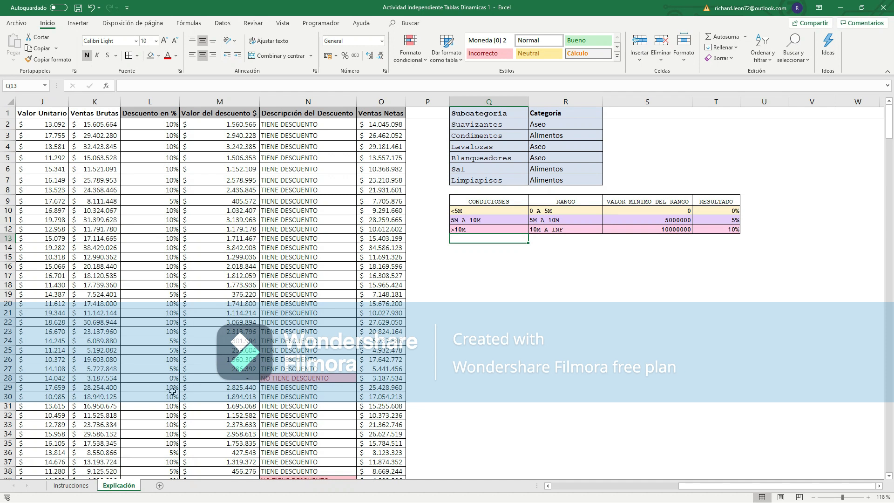
click(90, 378)
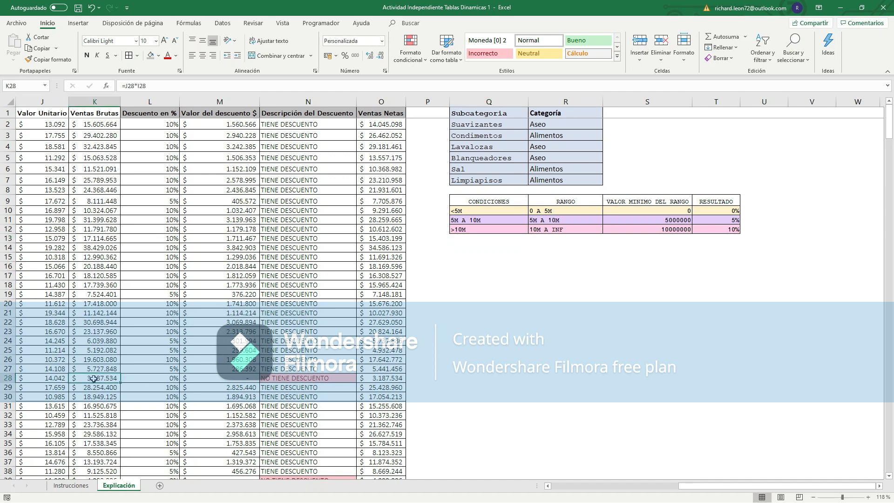
click(376, 380)
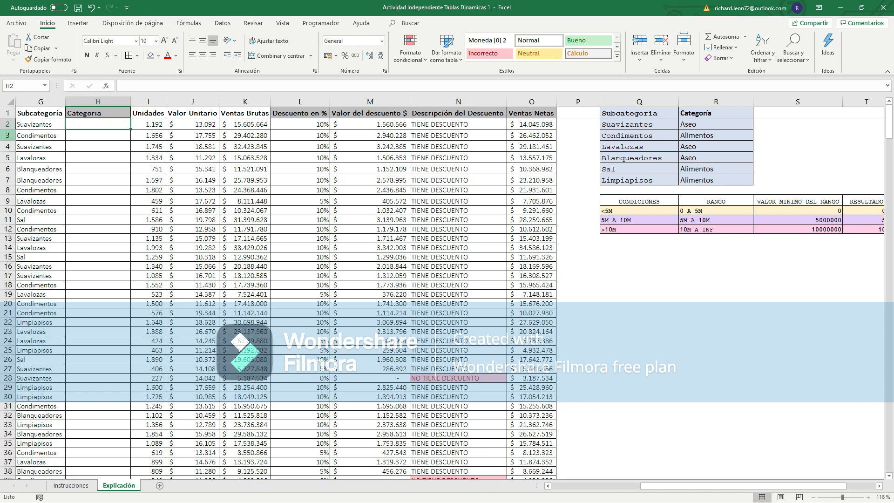
Examine the Subcategoría column, the empty Categoria column and the table in Q1:R7 that pairs each subcategory with a category.
drag(35, 125, 43, 368)
click(84, 129)
click(84, 129)
click(663, 125)
click(703, 124)
click(655, 146)
click(714, 155)
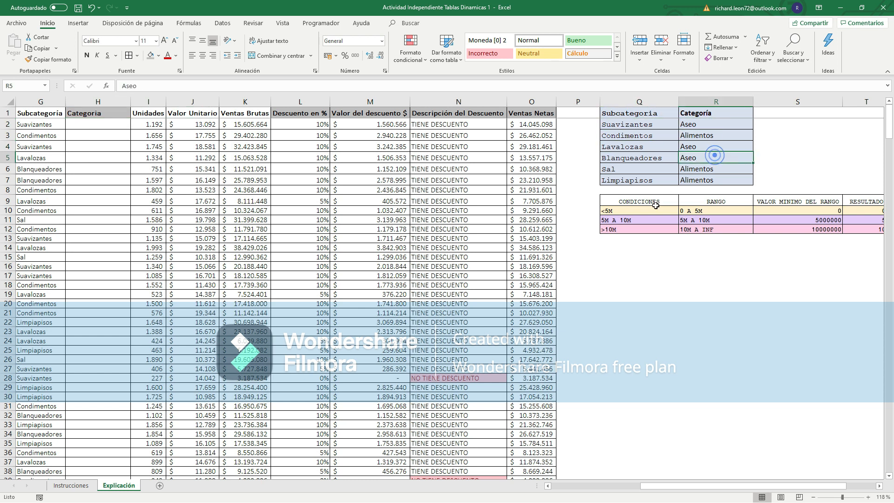
Start a BUSCARV function in H2 of the Categoria column with G2 as the lookup value.
click(79, 125)
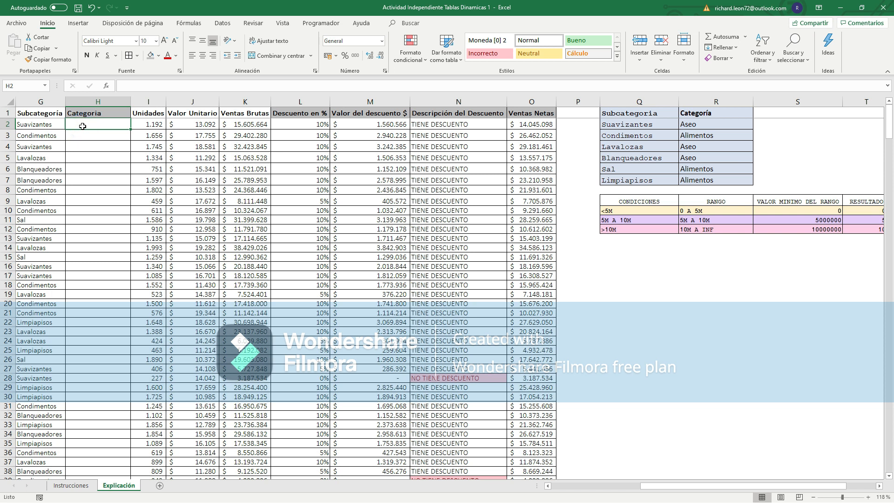
text(=BU)
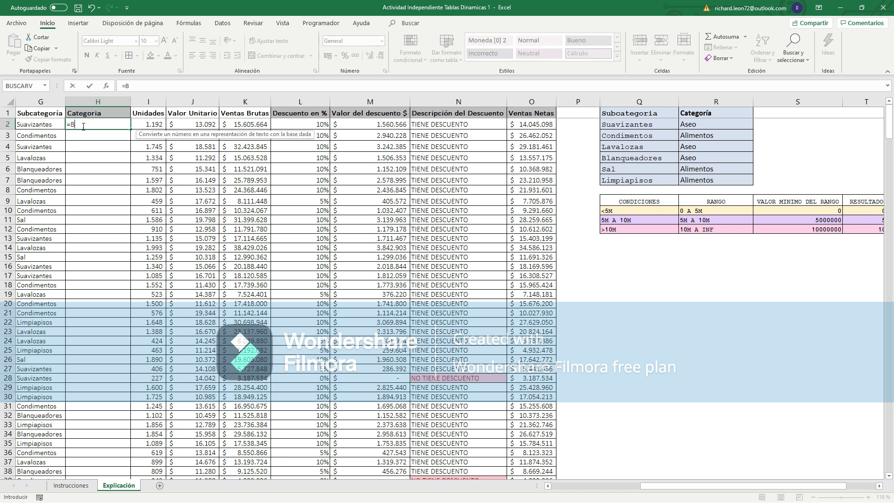
double_click(92, 151)
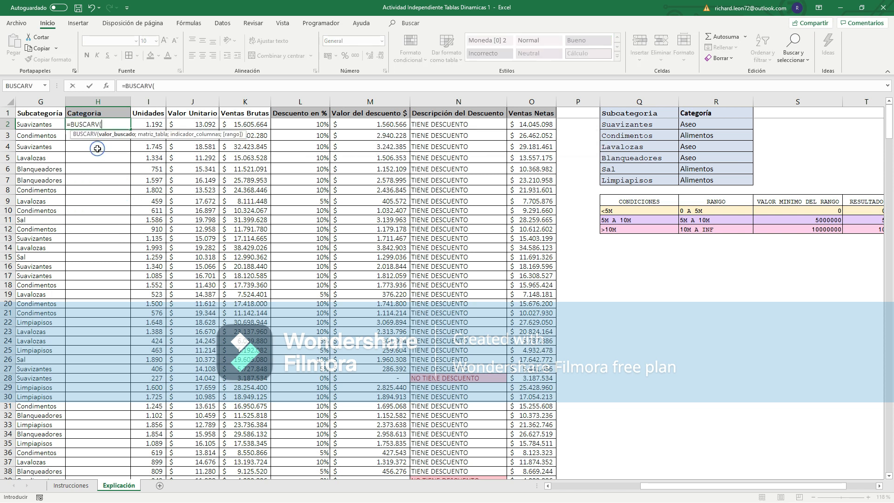
click(106, 86)
click(484, 238)
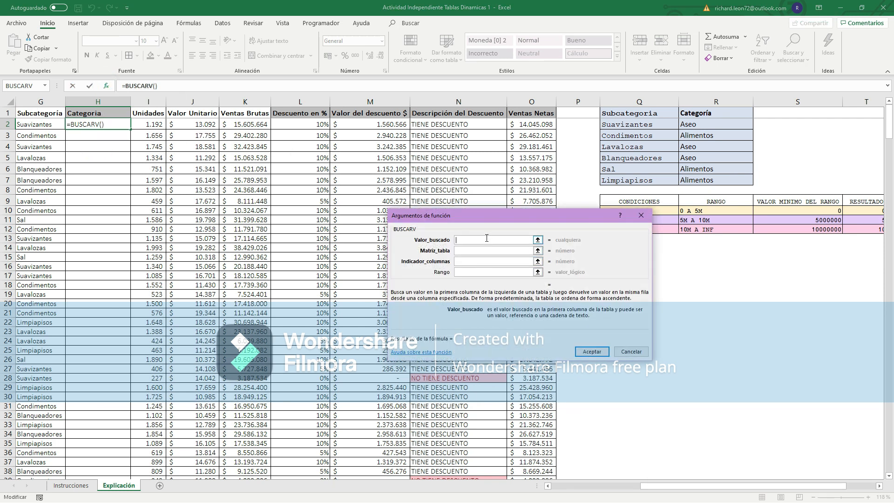
click(36, 126)
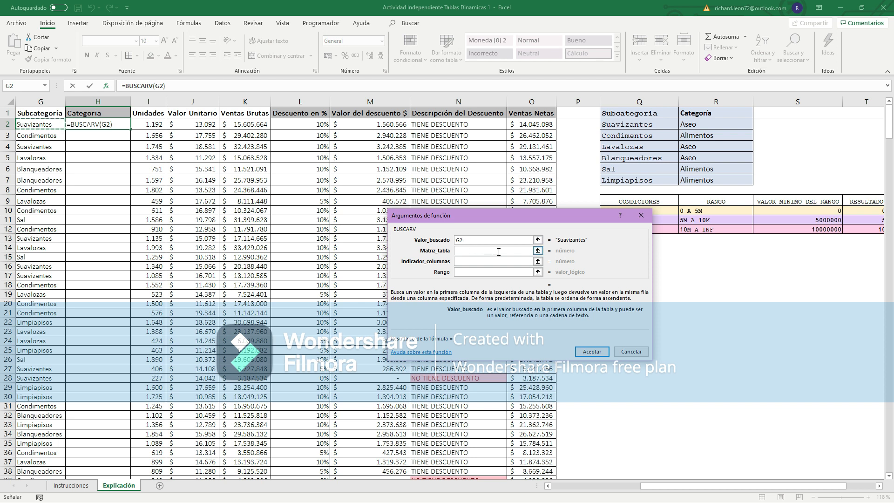
Set the BUSCARV table array to the absolute range $Q$2:$R$7.
click(477, 250)
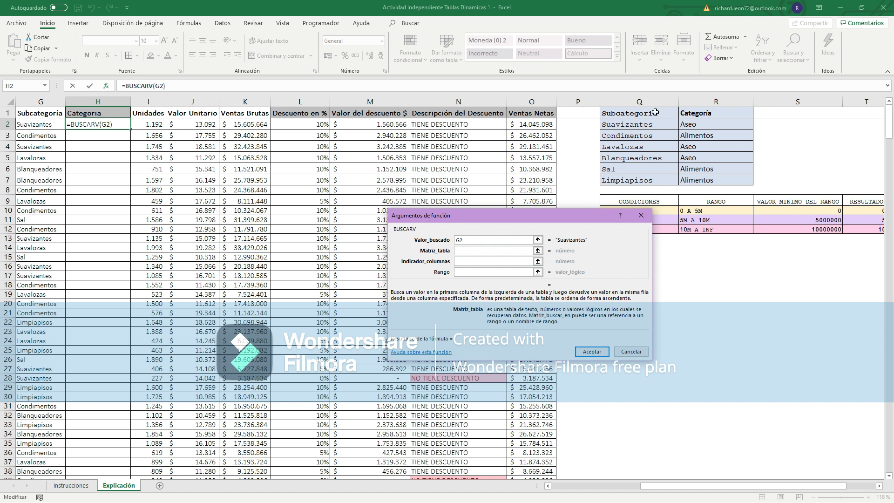
drag(647, 126, 699, 179)
drag(483, 250, 455, 252)
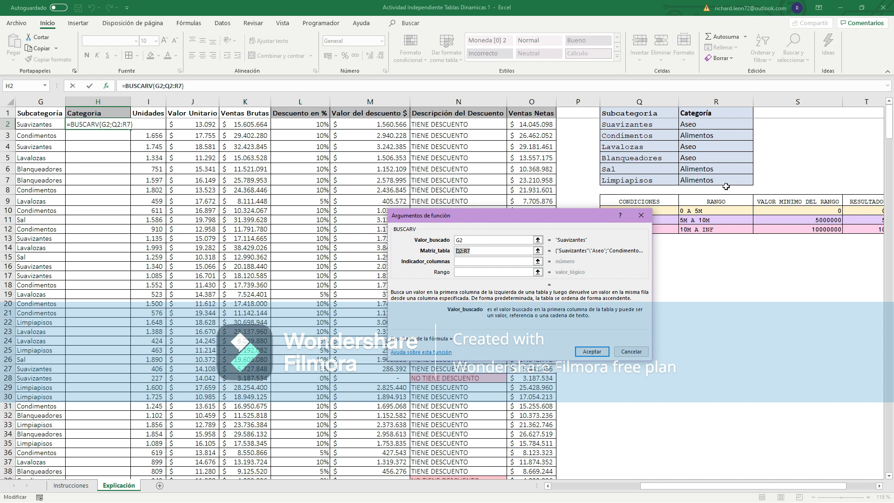
key(F4)
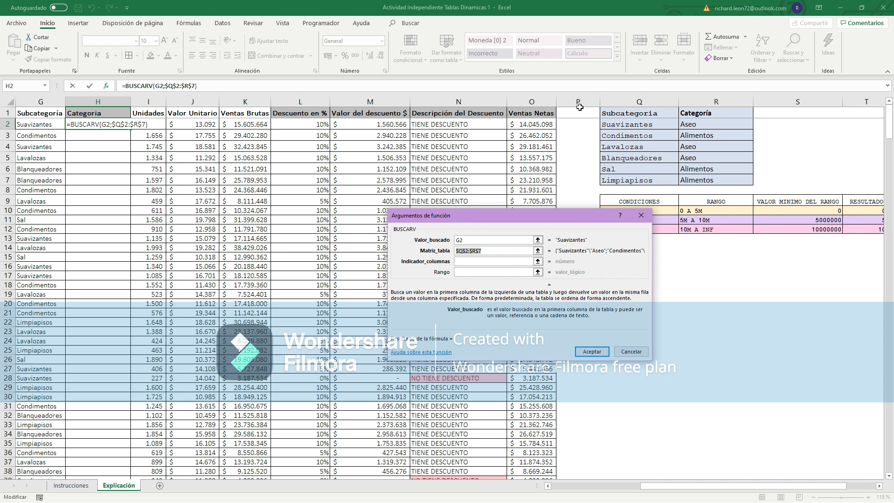
click(458, 252)
click(461, 254)
Set the BUSCARV column index to 2 and the range argument to FALSO, and accept the function.
click(469, 264)
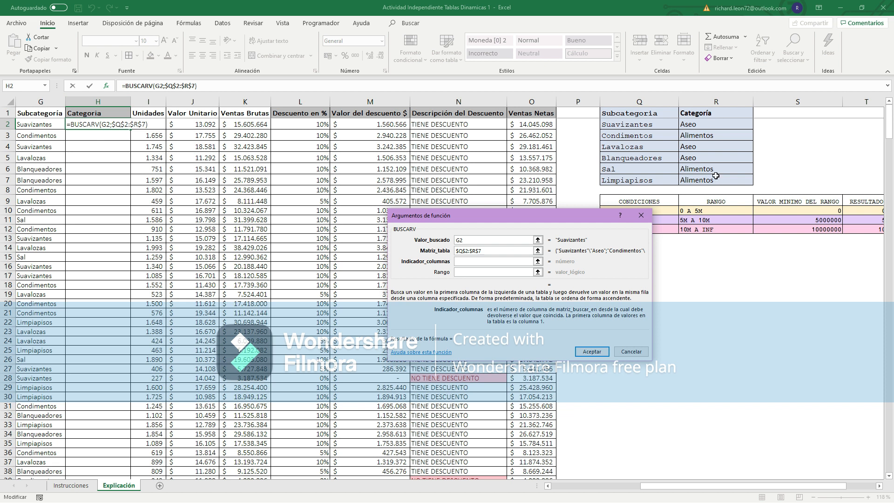
text(2)
click(509, 273)
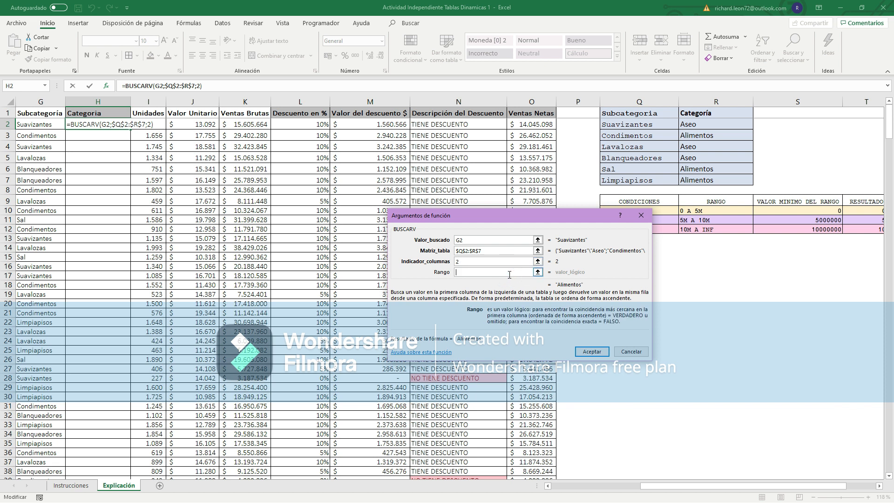
text(FALSO)
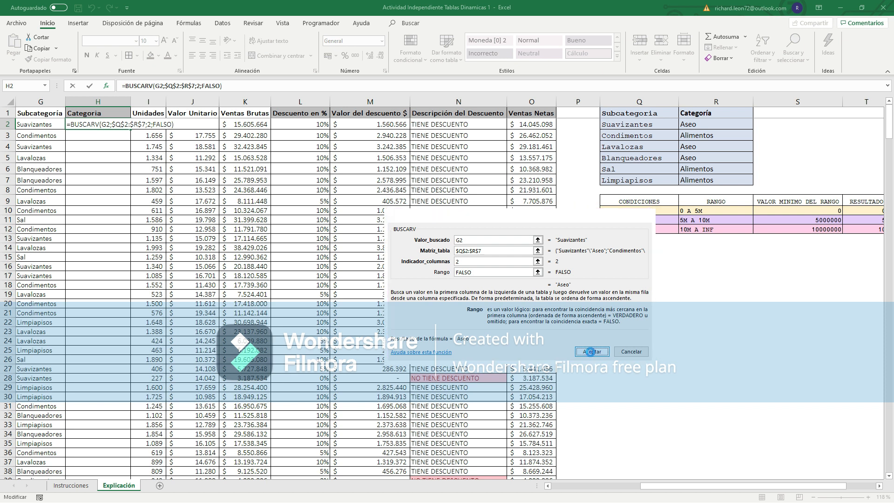
click(591, 351)
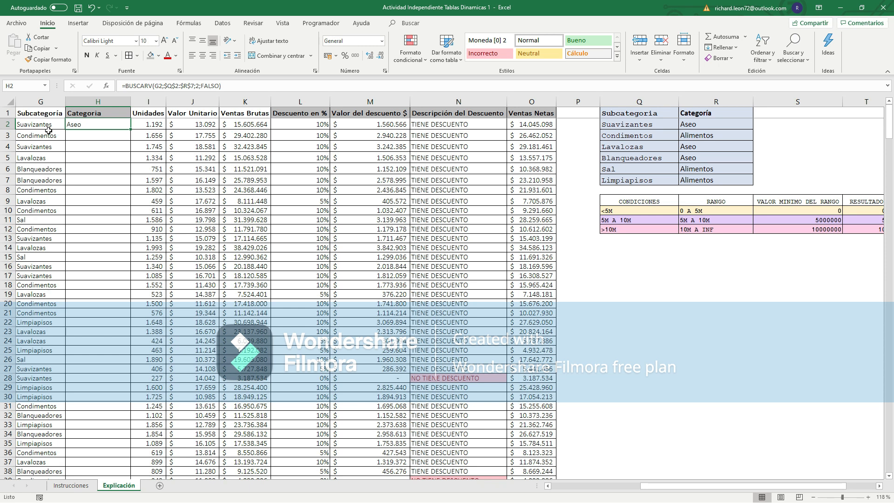
Fill the H2 formula down the Categoria column and check the categories against their subcategories.
double_click(131, 130)
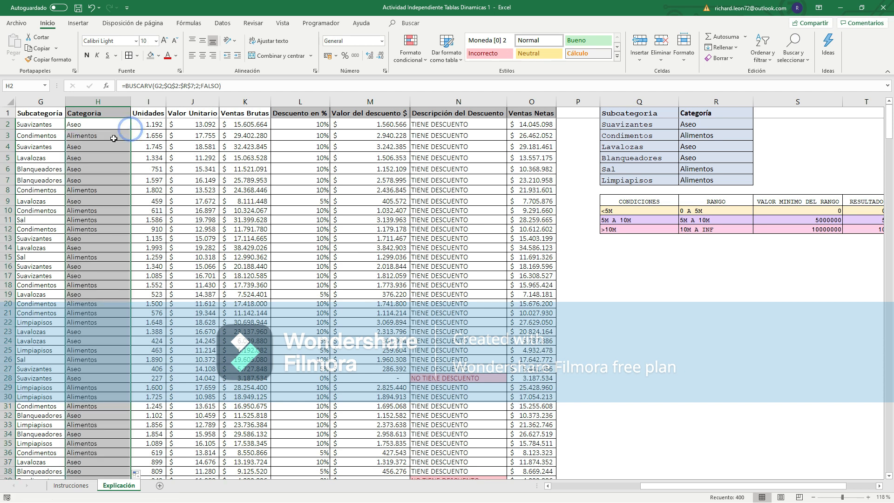
click(50, 362)
click(33, 248)
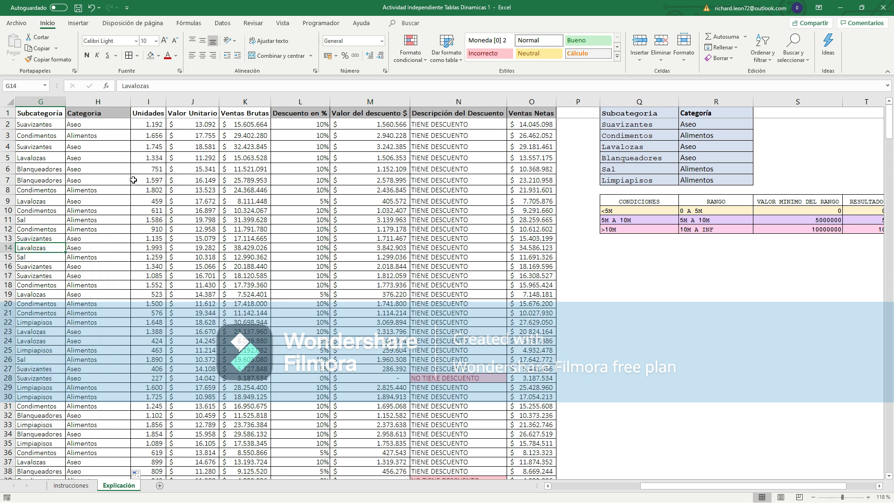
scroll(112, 186, down, 15)
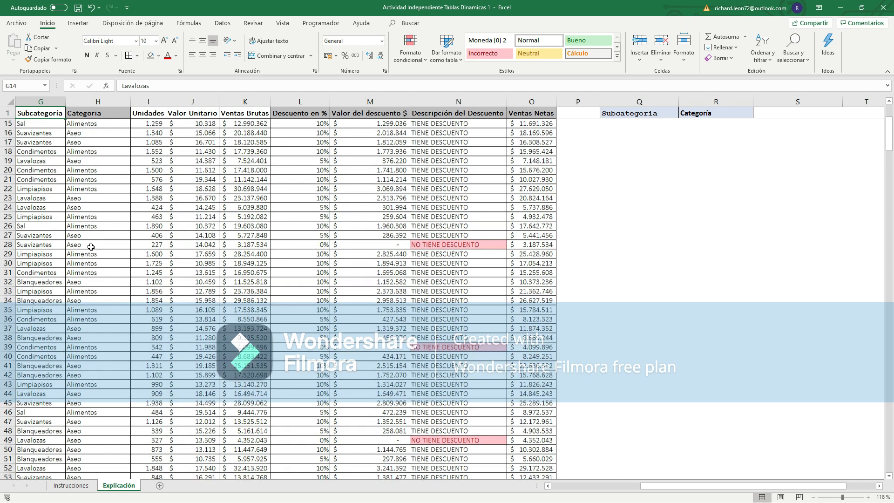
scroll(91, 247, up, 15)
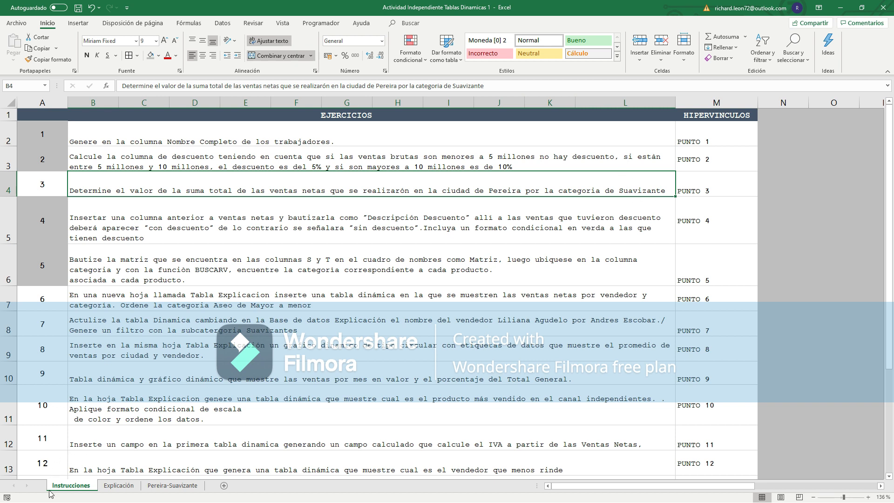
Insert a pivot table at C9 of the Pereira-Suavizante sheet from the source range $A$1:$O$401 of the Explicación sheet.
click(175, 484)
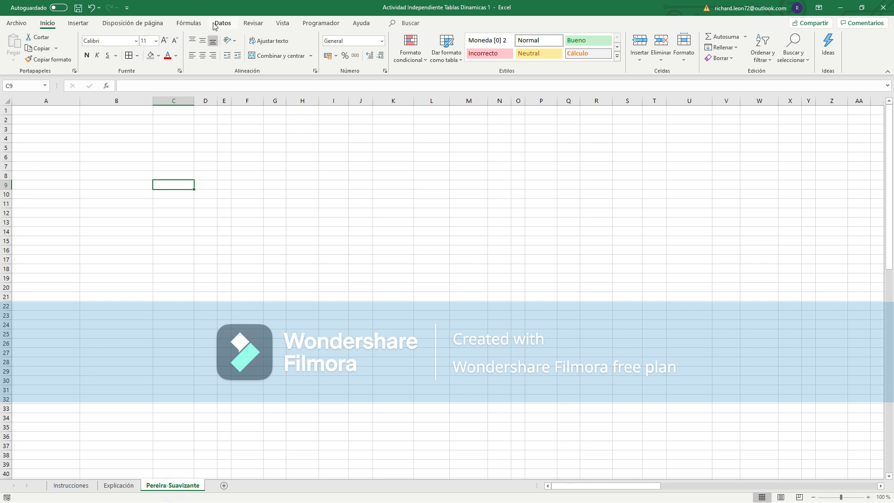
click(77, 22)
click(17, 50)
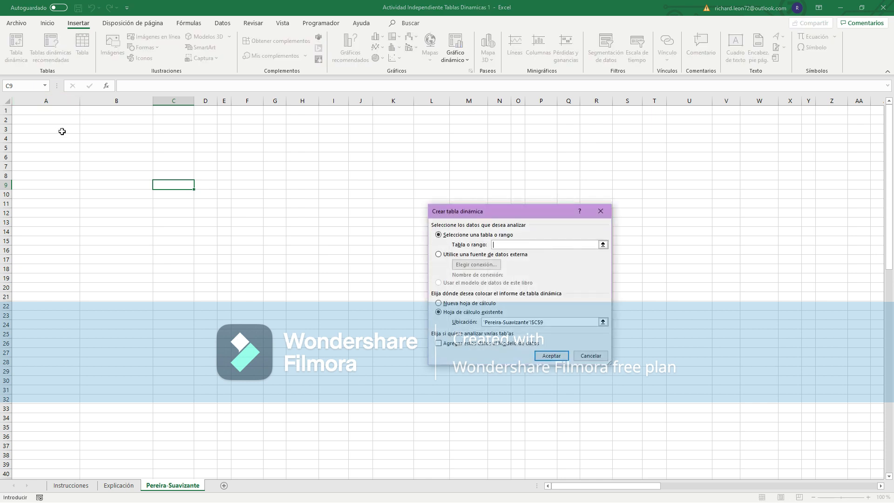
click(90, 122)
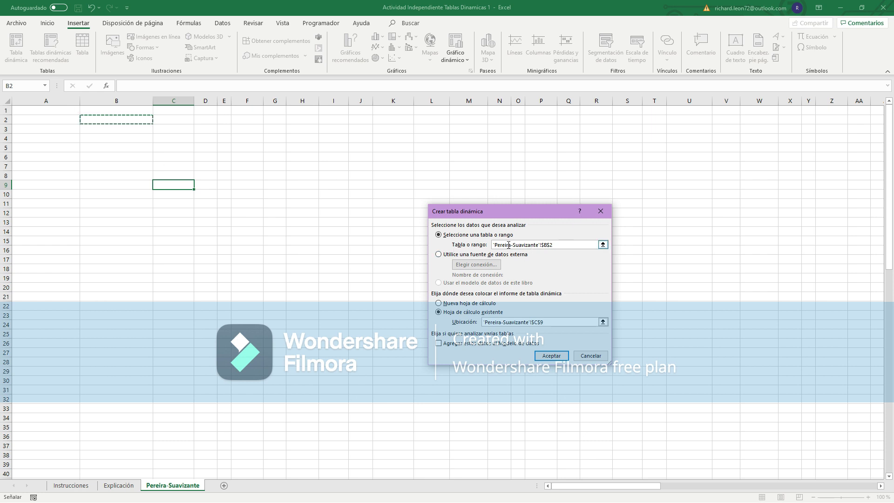
click(120, 486)
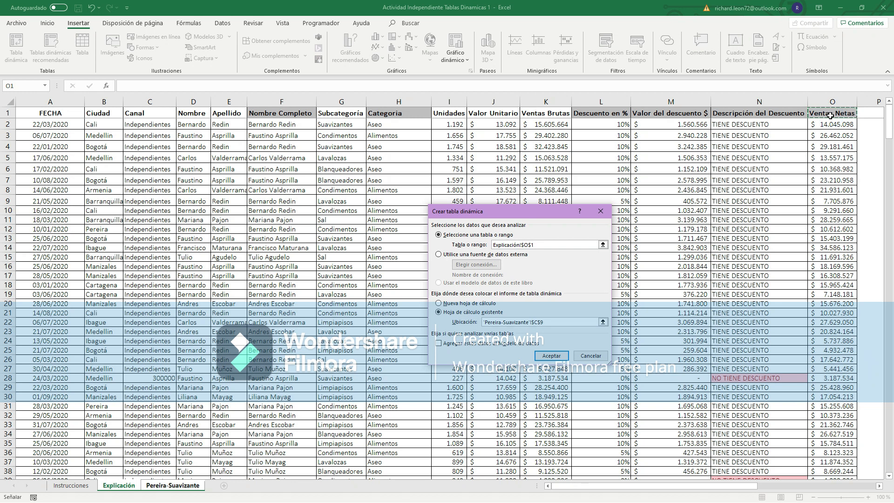
key(ctrl+shift+Down)
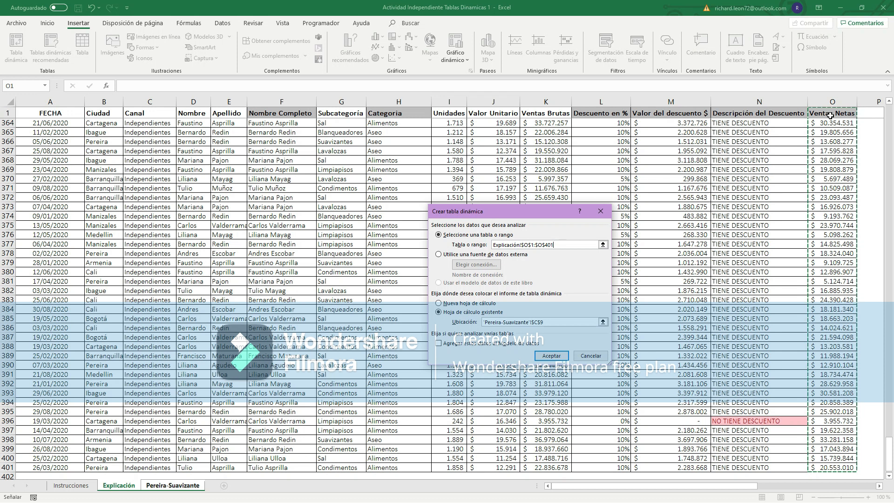
key(ctrl+shift+Left)
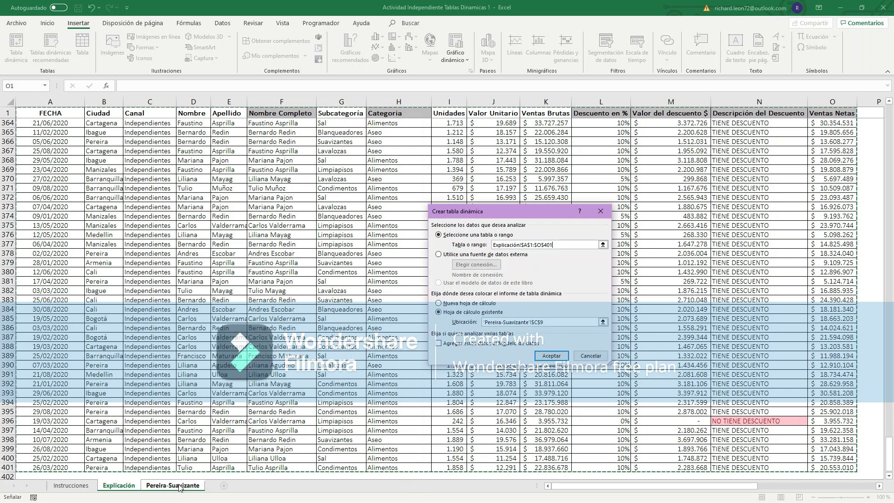
click(559, 356)
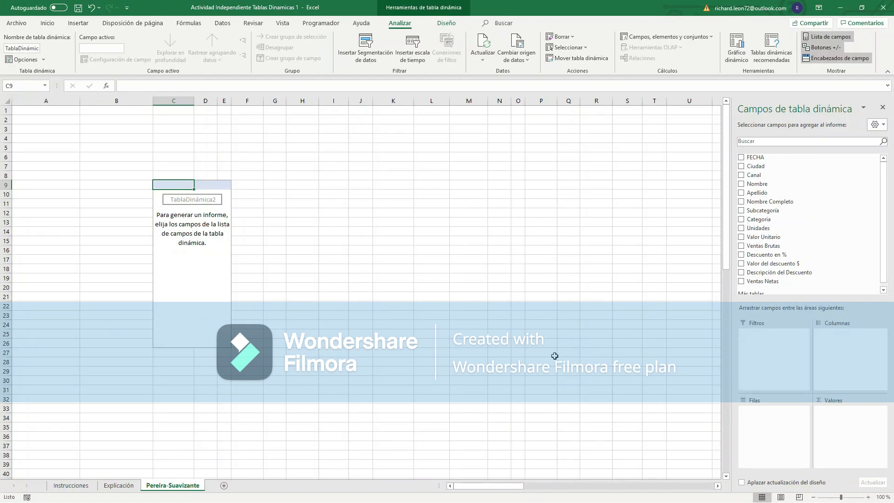
Move the empty pivot table so that it starts at cell A2.
click(206, 185)
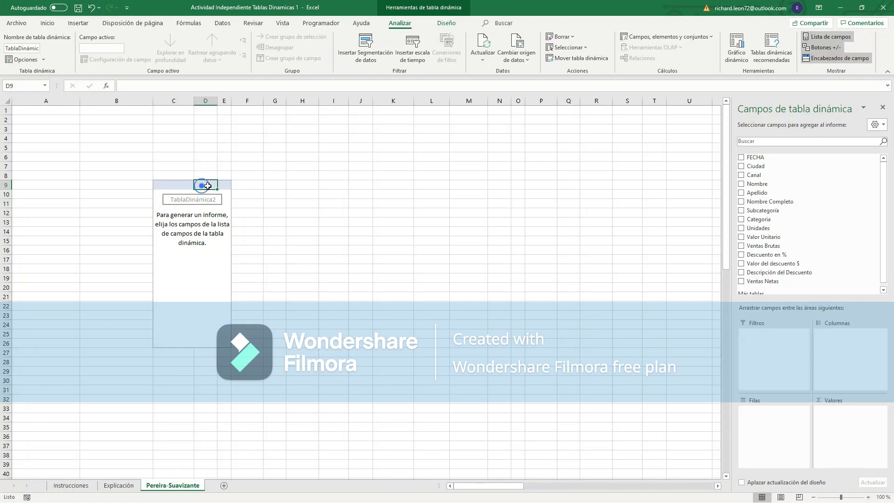
drag(164, 185, 222, 344)
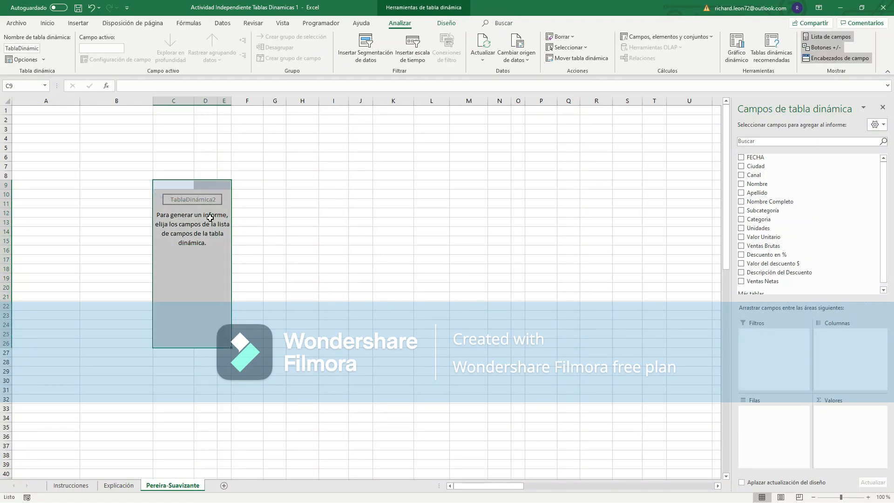
drag(227, 185, 104, 126)
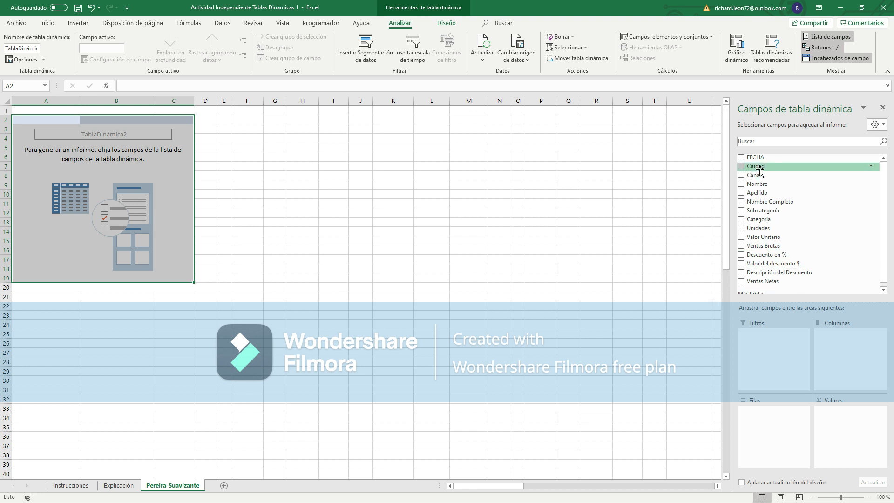
Add the Ciudad field to the pivot table's columns and filter it to Pereira only.
drag(758, 168, 834, 357)
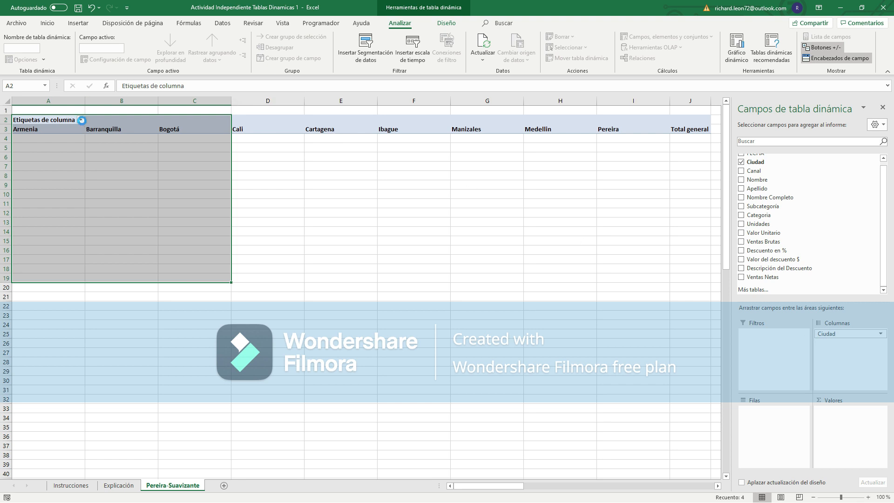
click(81, 120)
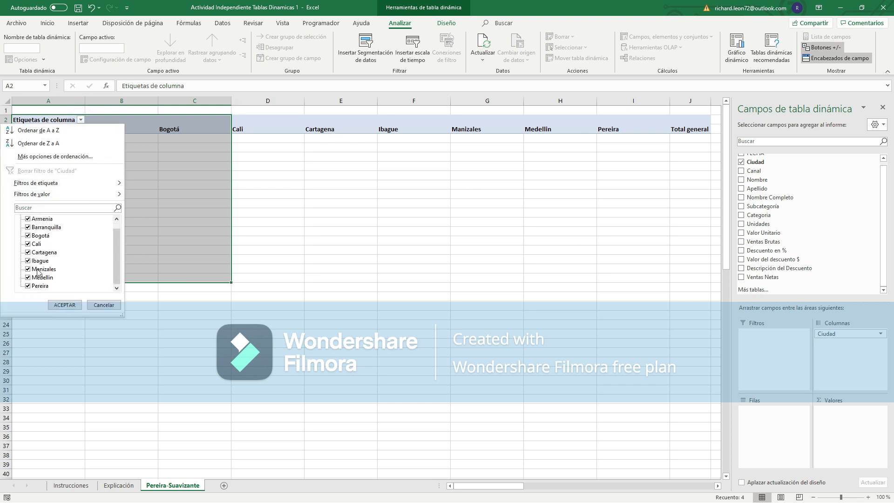
click(27, 219)
click(27, 285)
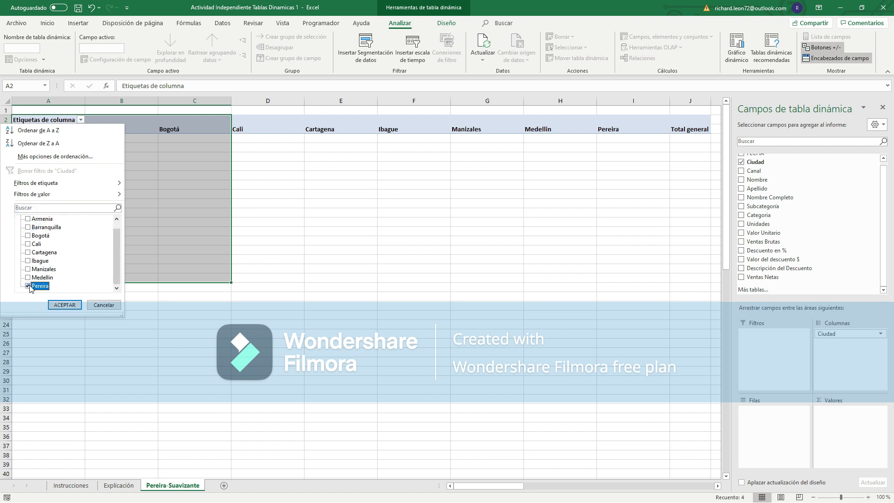
click(68, 305)
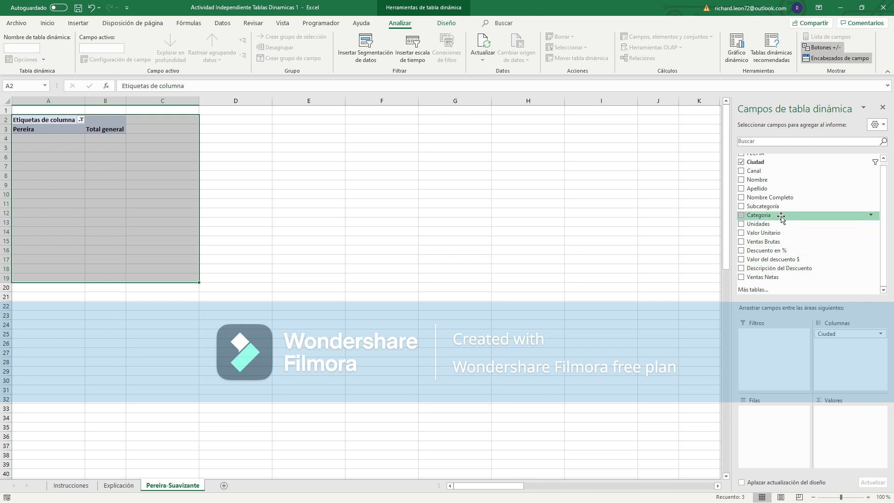
Add the Subcategoría field to the pivot table's rows and filter it to Suavizantes only.
drag(779, 209, 777, 429)
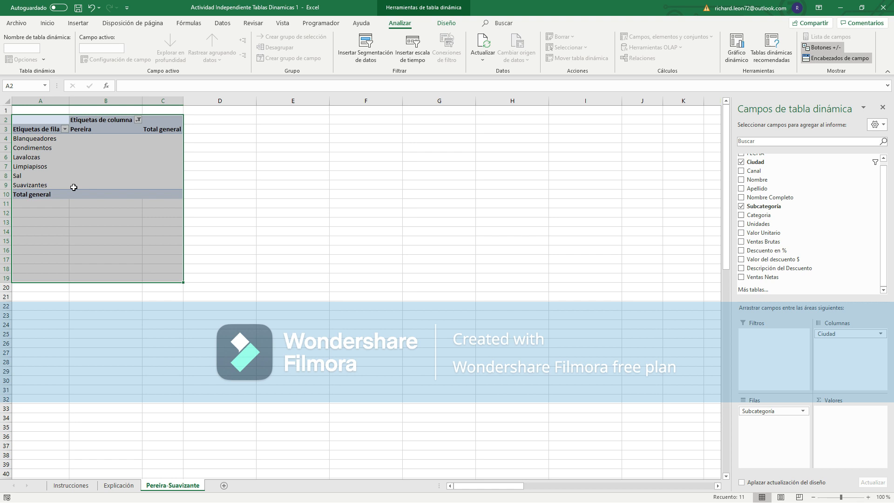
click(65, 129)
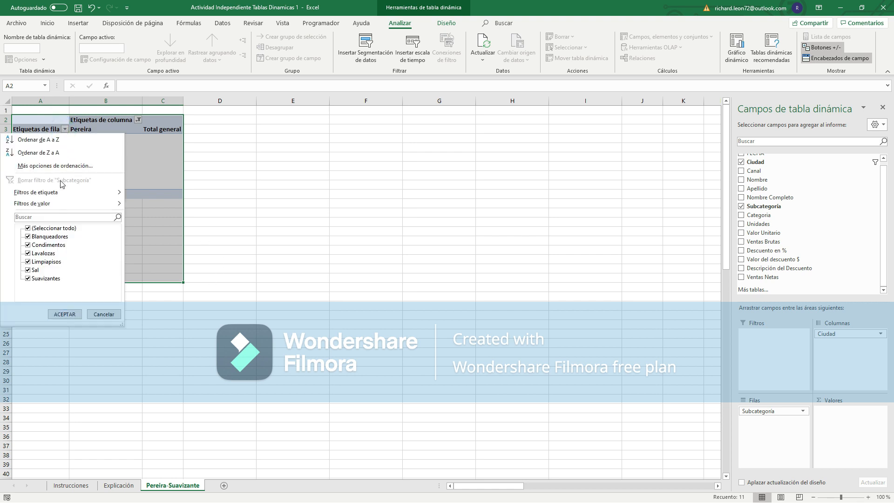
click(27, 228)
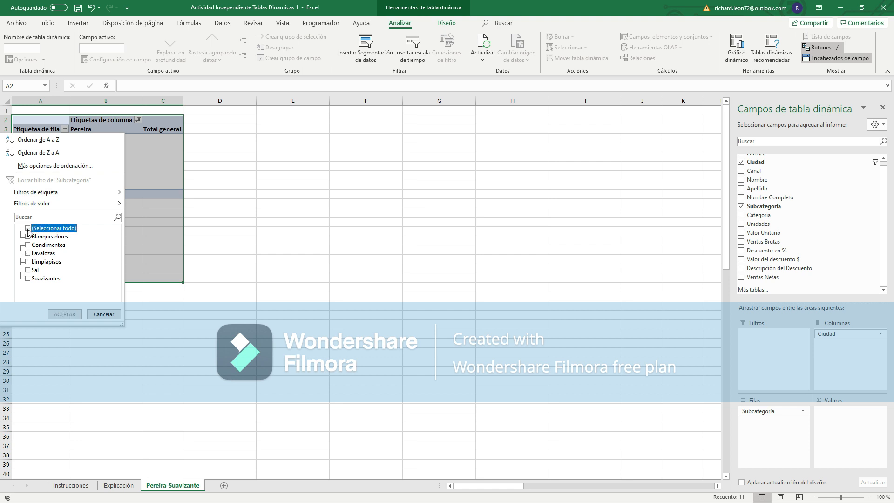
click(28, 278)
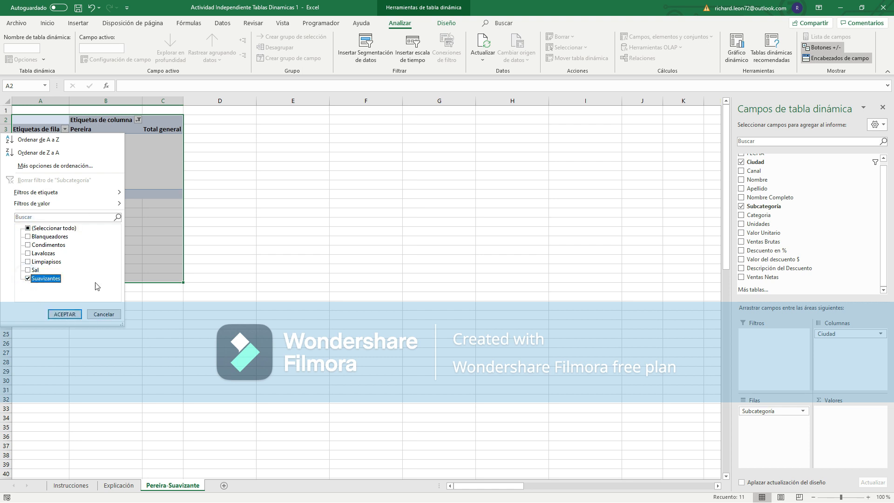
click(64, 314)
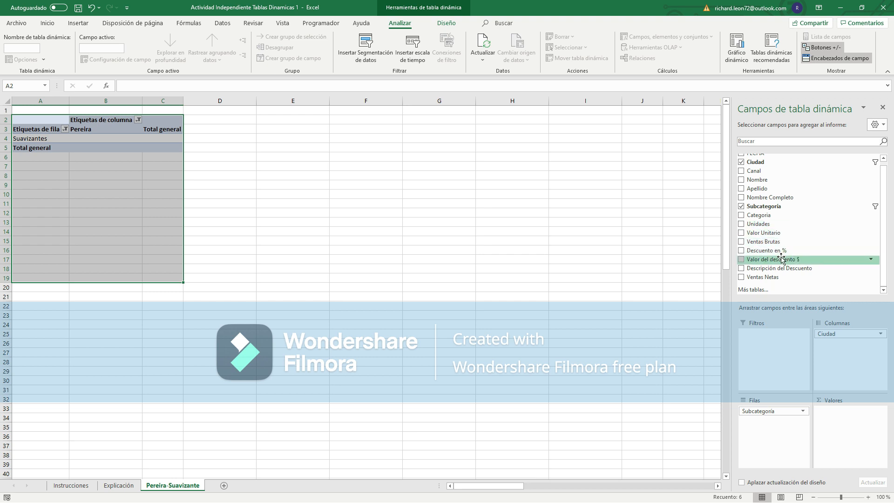
Add Ventas Netas as the summed value field and check the Suavizantes amounts for Pereira and the grand total.
drag(778, 277, 835, 419)
click(221, 258)
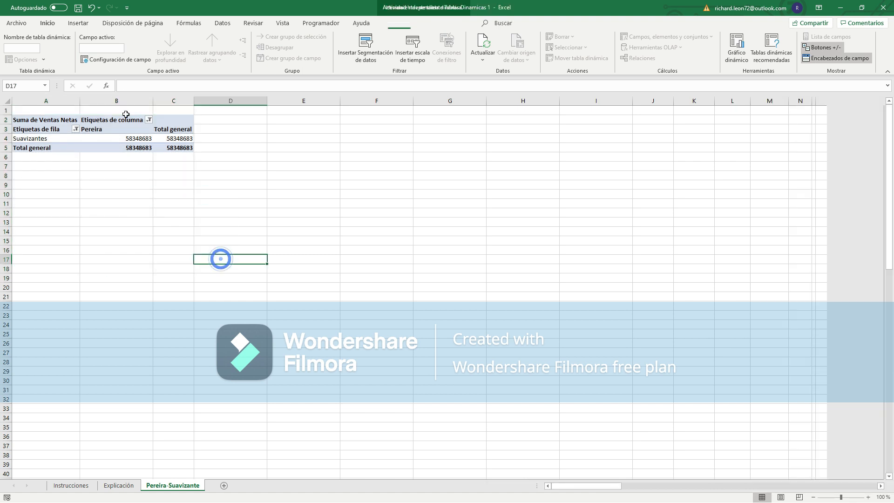
click(136, 138)
click(176, 138)
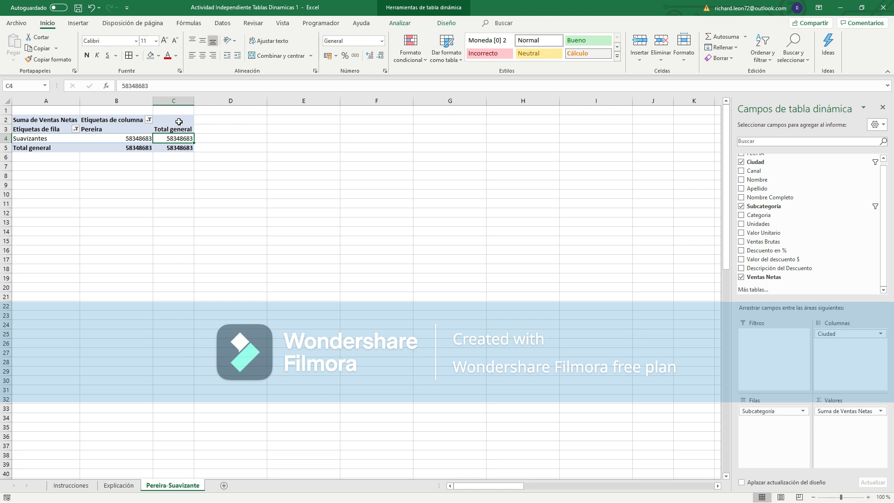
Format the pivot values in B4:C5 as Contabilidad with the symbol $ Español (Colombia).
drag(135, 137, 177, 148)
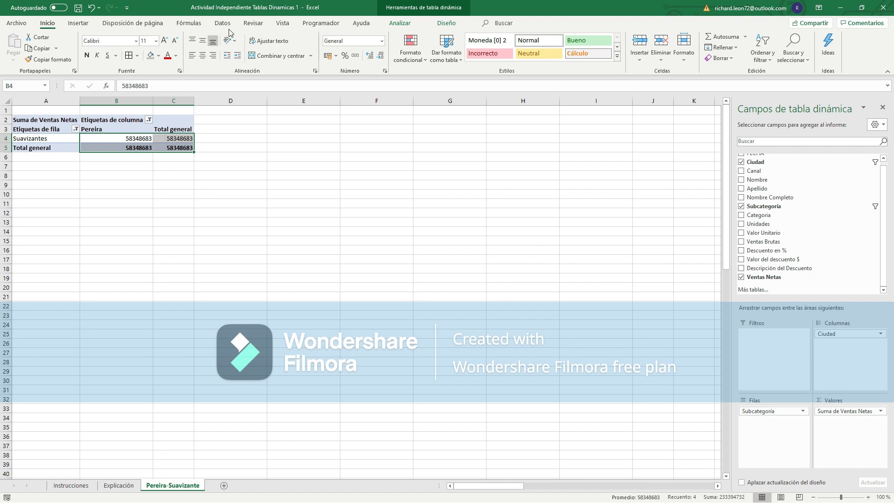
click(336, 56)
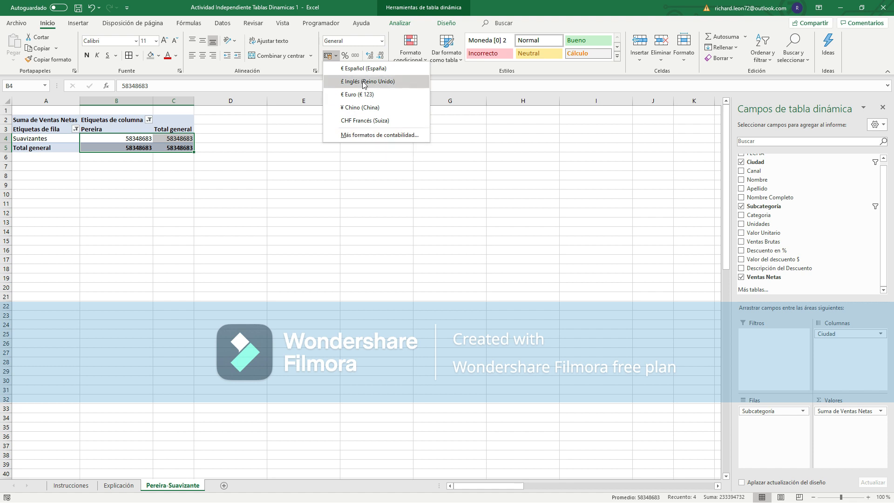
click(371, 135)
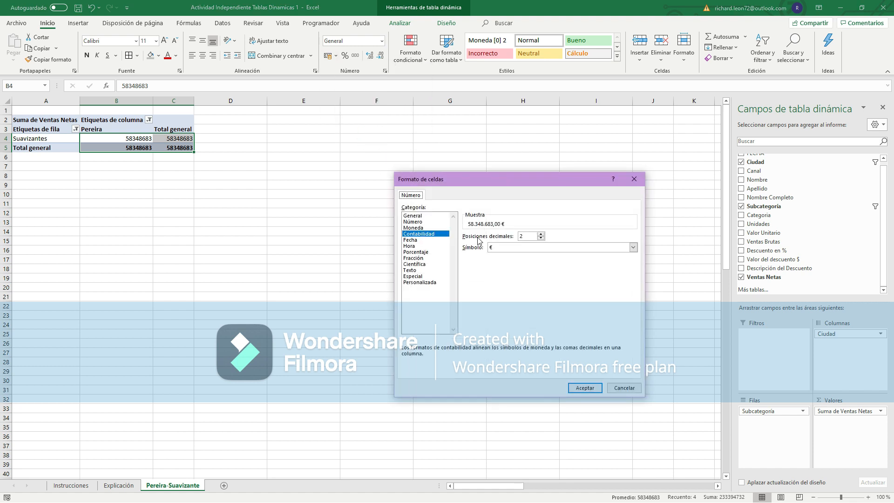
click(633, 247)
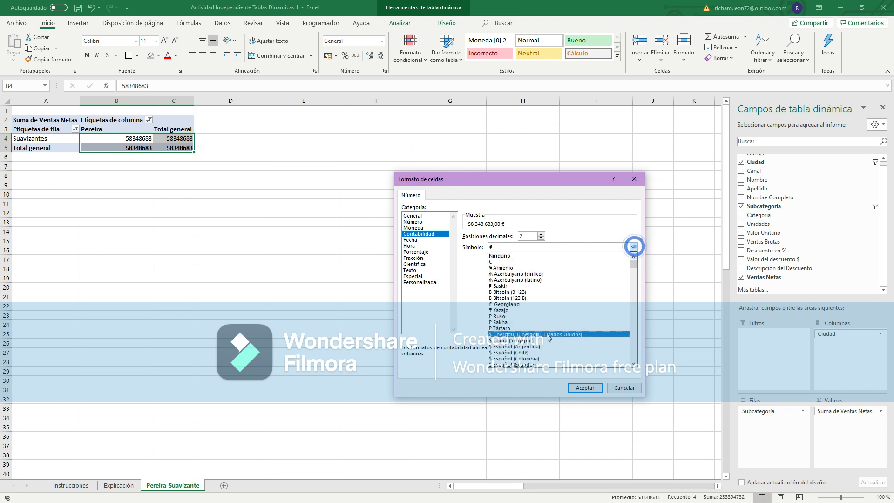
click(553, 359)
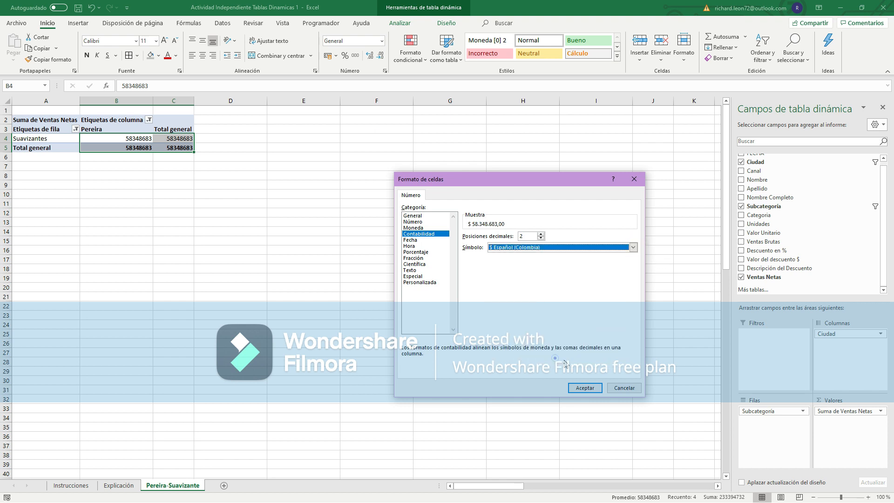
click(587, 387)
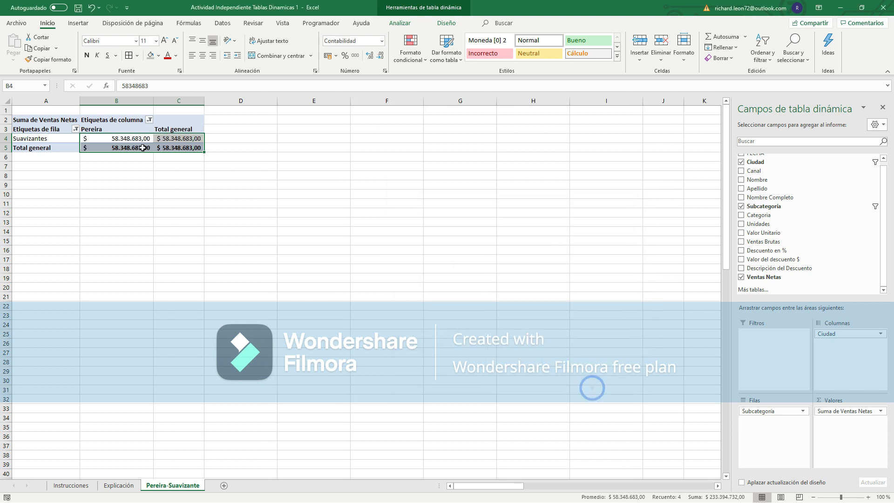
click(124, 165)
click(139, 141)
drag(139, 141, 174, 150)
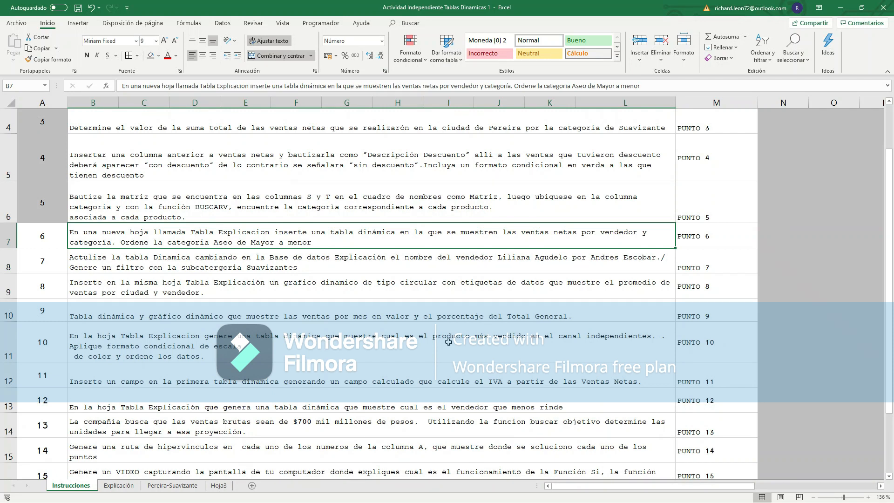
Rename the new sheet Hoja3 as Tabla Explicación and return to exercise 6 on the Instrucciones sheet.
right_click(218, 487)
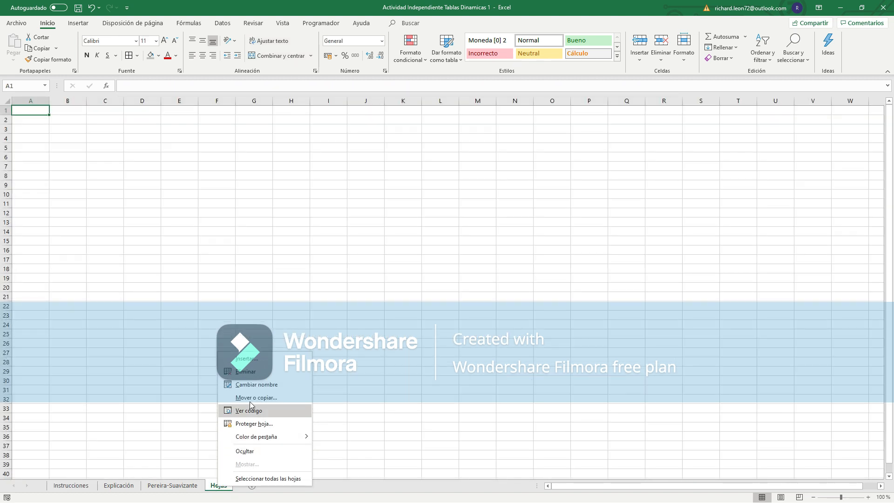
click(252, 386)
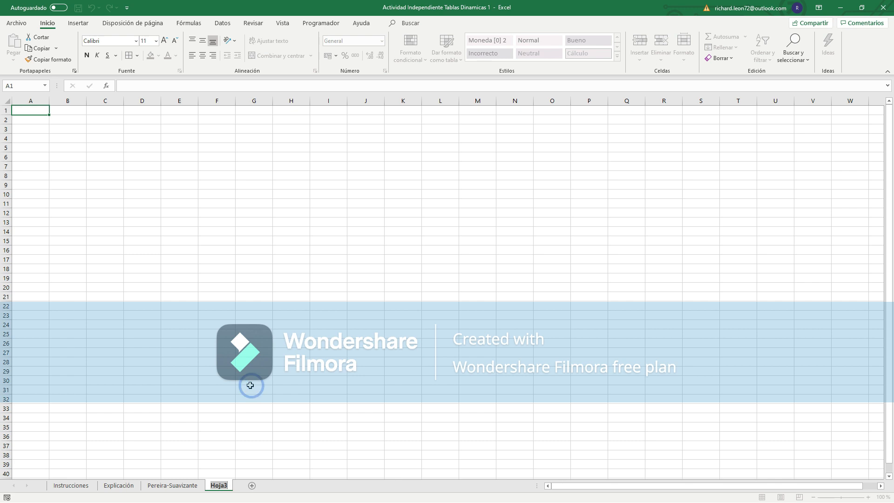
text(t)
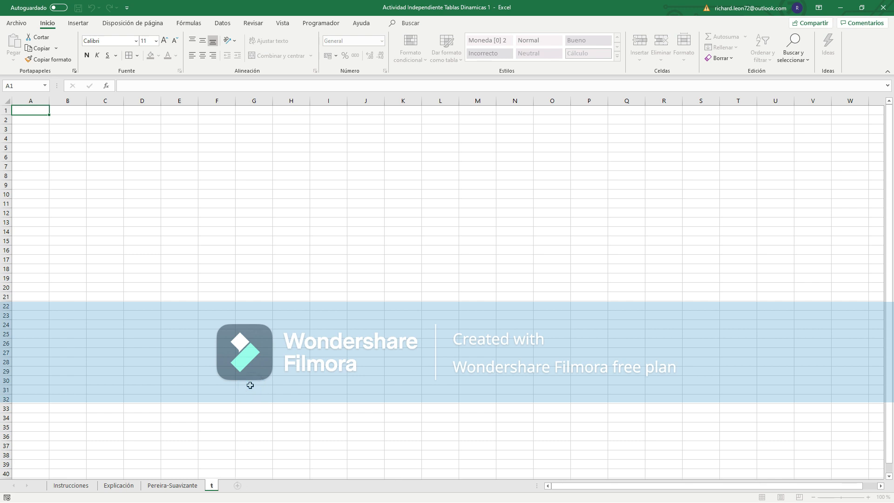
text(abla Explicación)
click(70, 485)
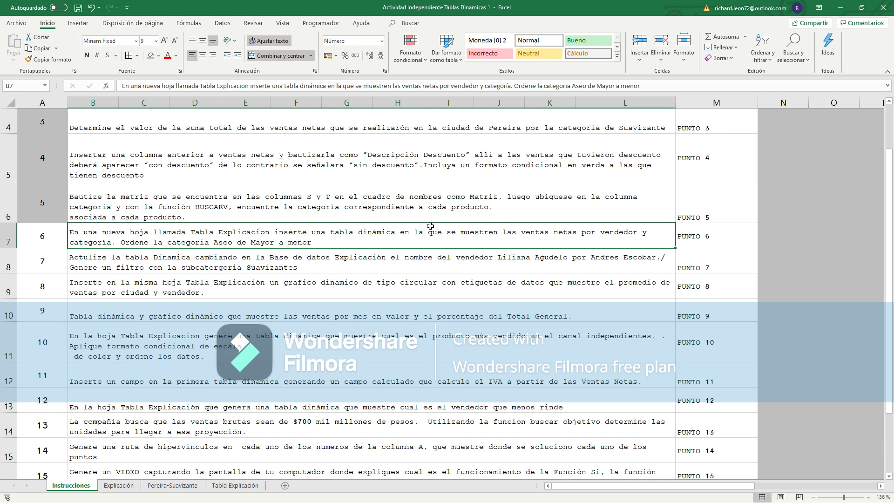
Insert a pivot table at cell B2 of the Tabla Explicación sheet, using the Explicación sheet's range A1:O401 as its source.
click(235, 486)
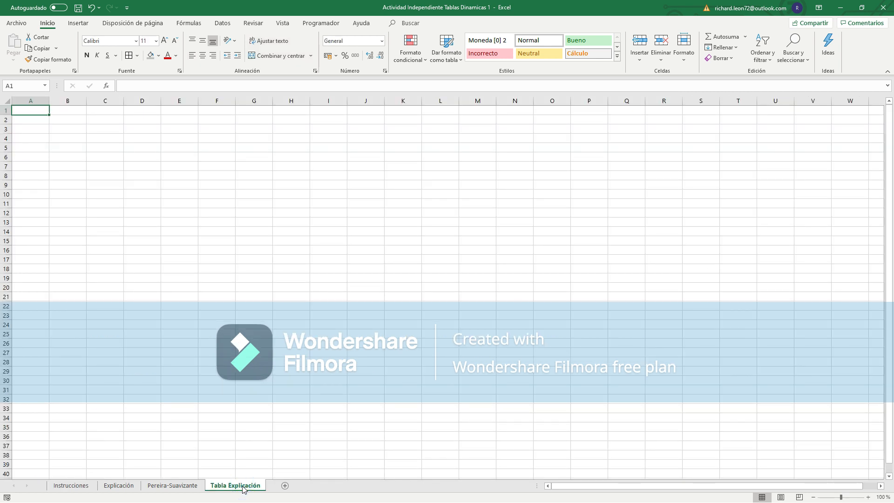
click(68, 119)
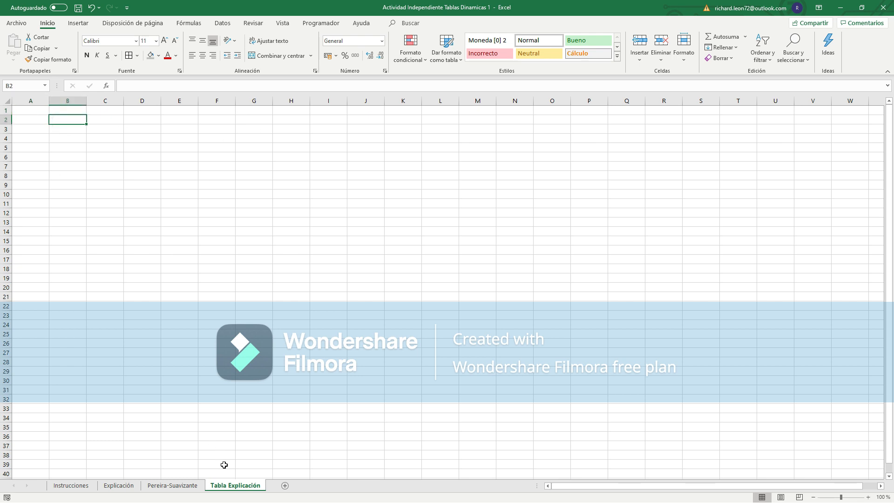
click(77, 23)
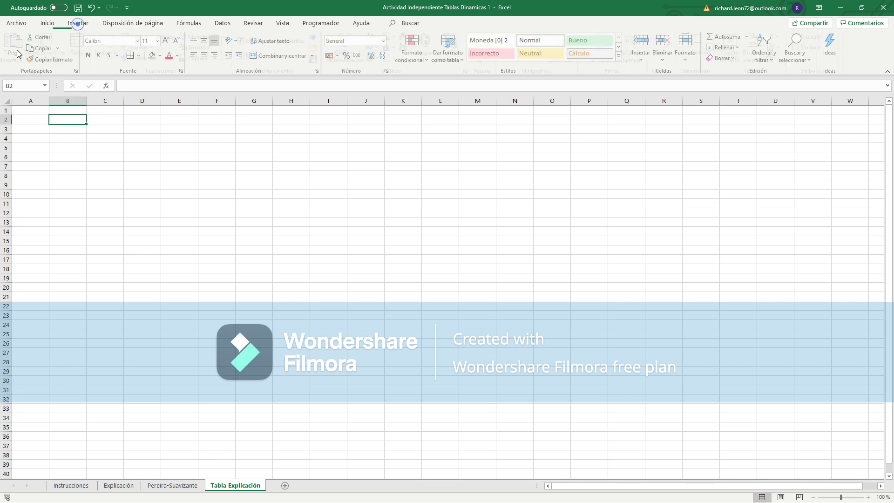
click(17, 46)
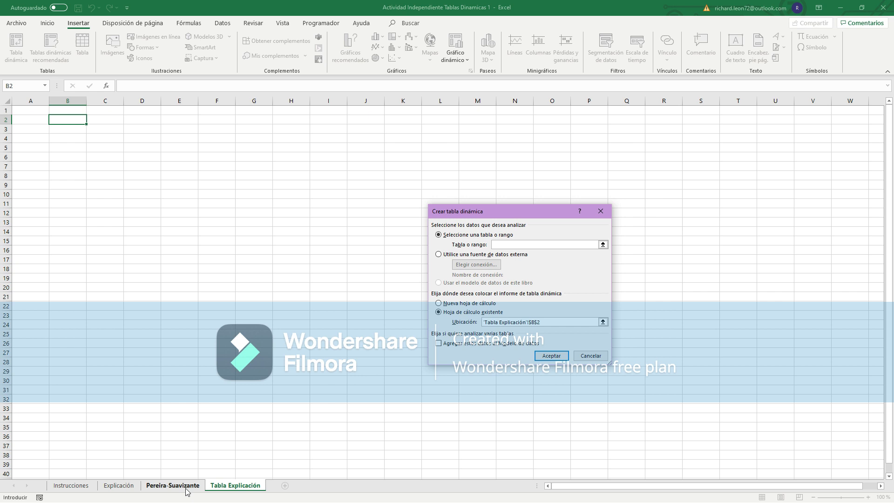
click(115, 486)
scroll(698, 302, down, 3)
drag(889, 441, 889, 108)
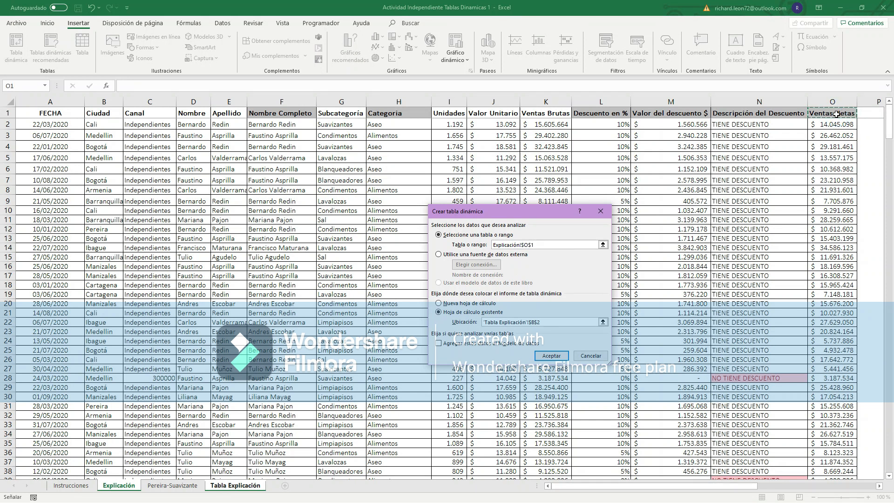
key(ctrl+shift+Down)
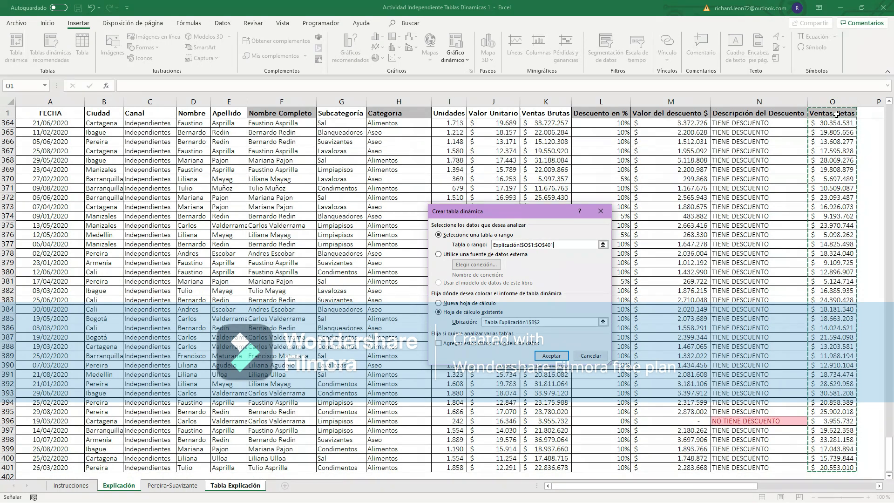
key(ctrl+shift+Left)
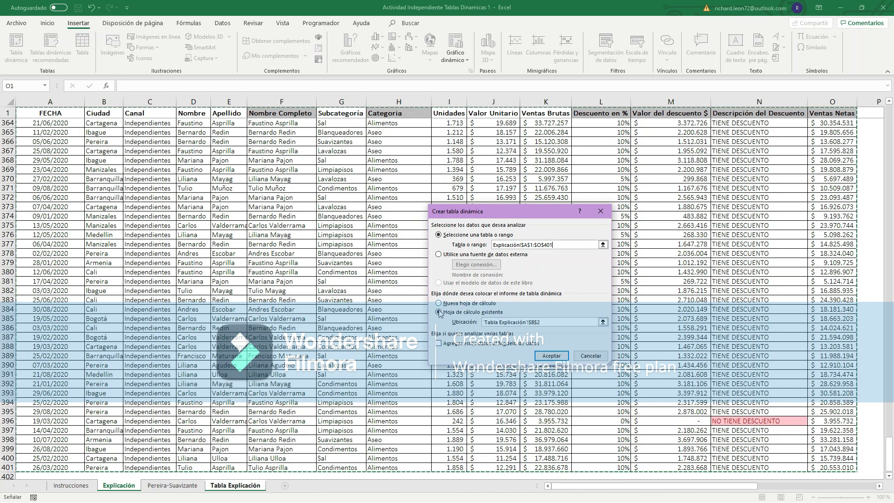
click(558, 356)
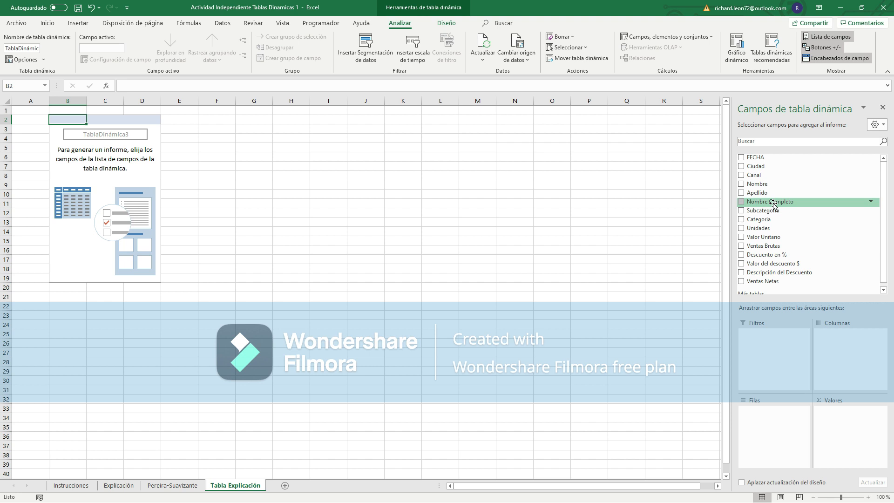
Place the Nombre Completo field in the new pivot table's rows and the Categoria field in its columns.
drag(773, 203, 767, 432)
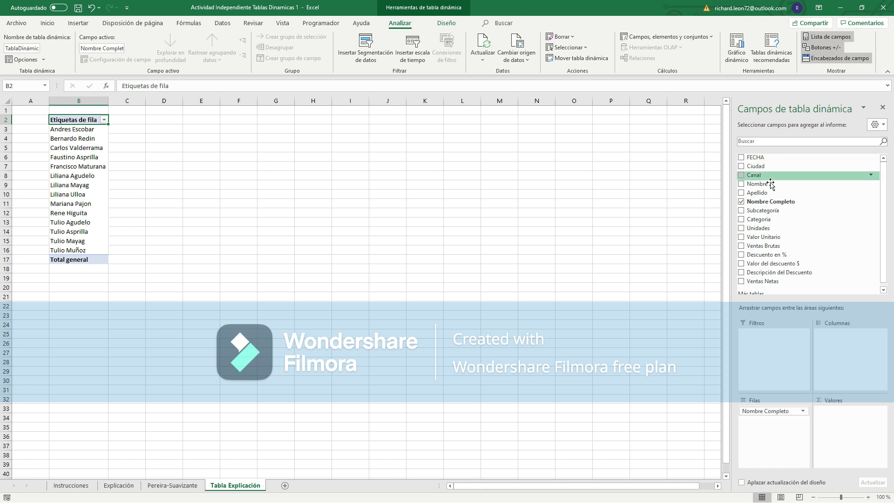
drag(770, 220, 837, 342)
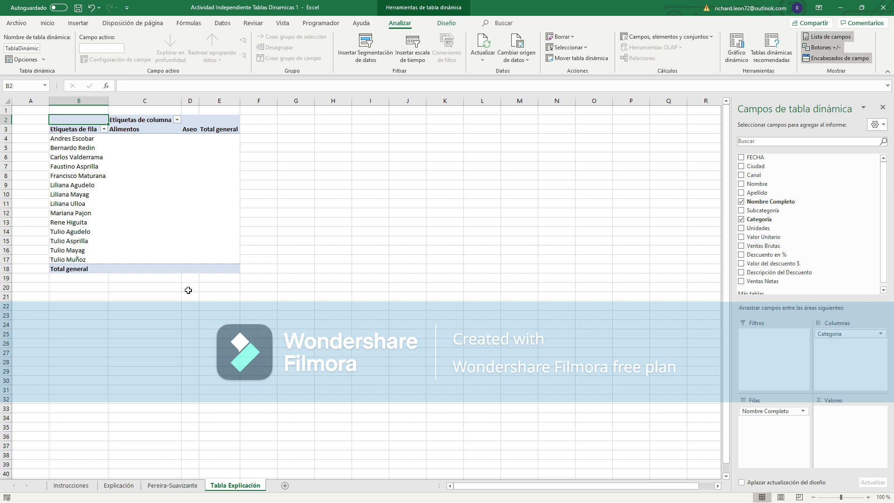
Add Ventas Netas to the pivot table's values and remove the decimals from all its amounts.
drag(755, 281, 844, 412)
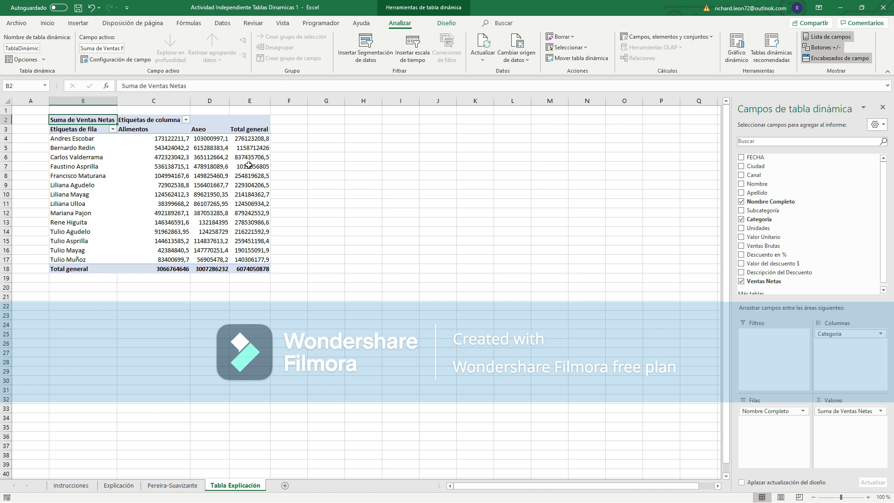
drag(153, 138, 255, 269)
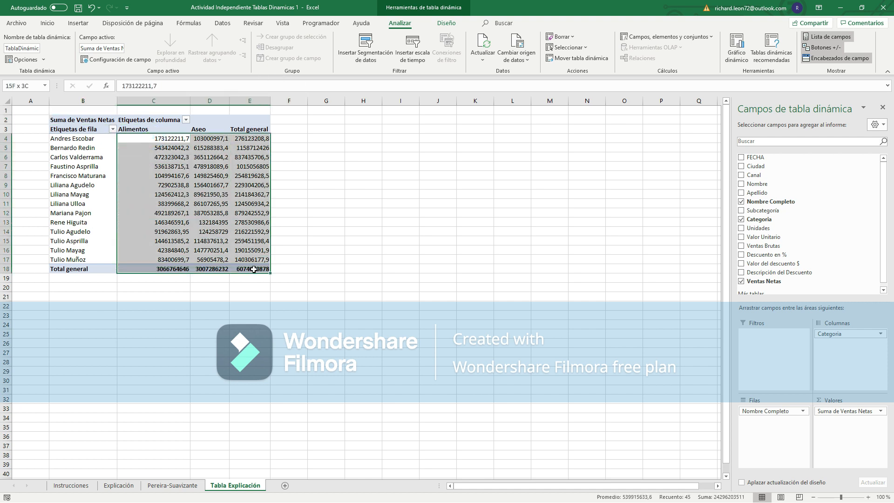
click(47, 23)
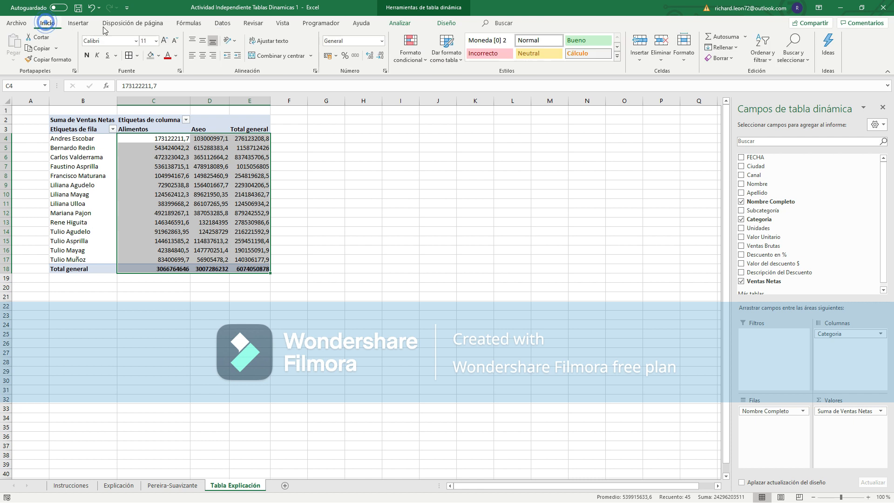
click(380, 56)
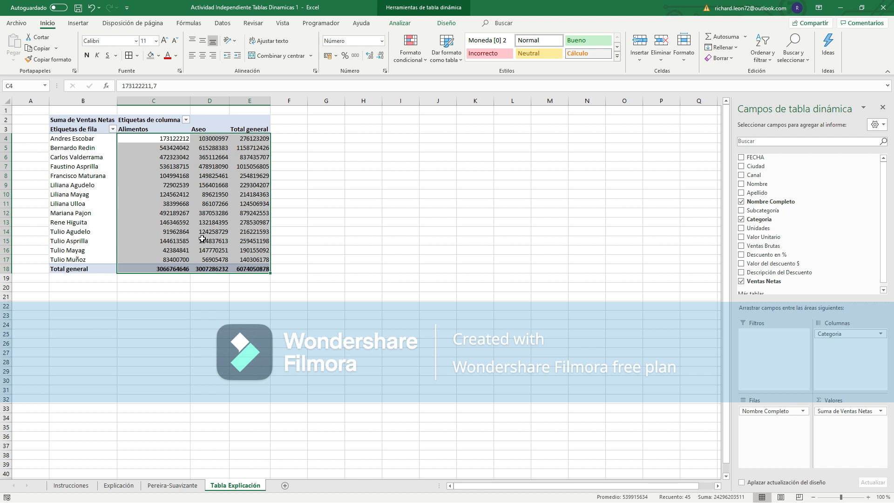
Apply the Contabilidad number format with the $ Español (Colombia) symbol to the pivot table's amounts.
click(336, 56)
click(366, 135)
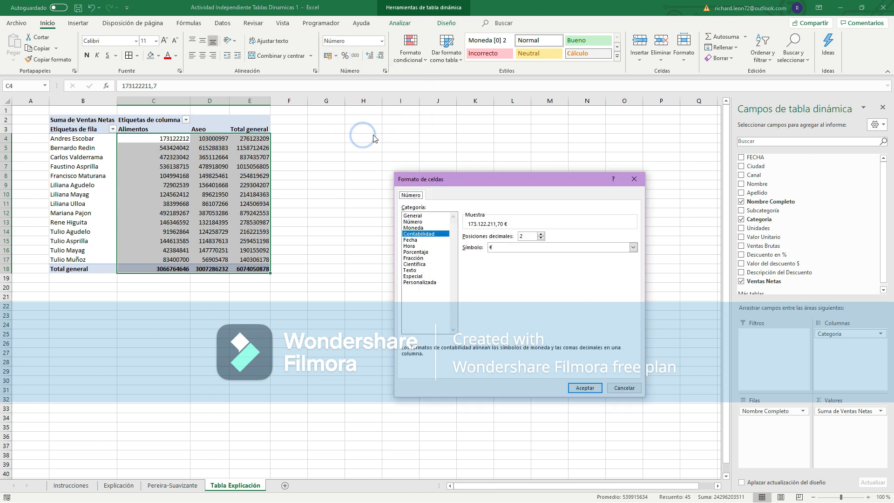
click(633, 247)
click(533, 358)
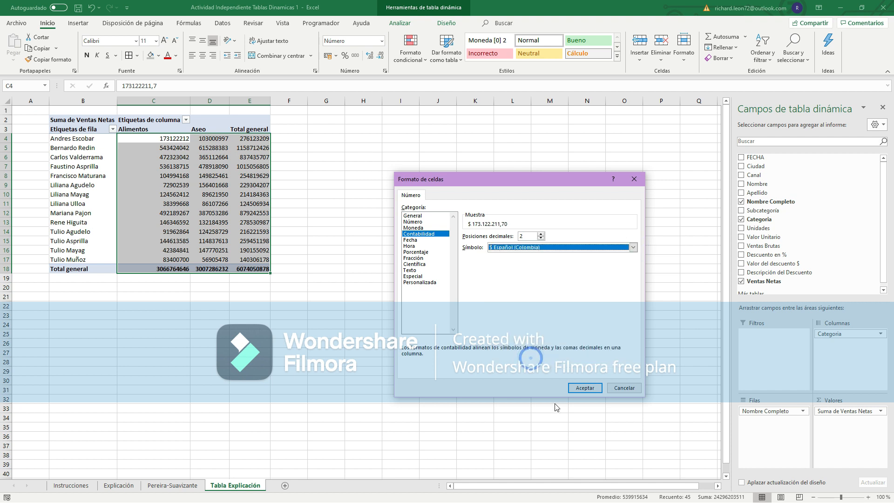
click(579, 390)
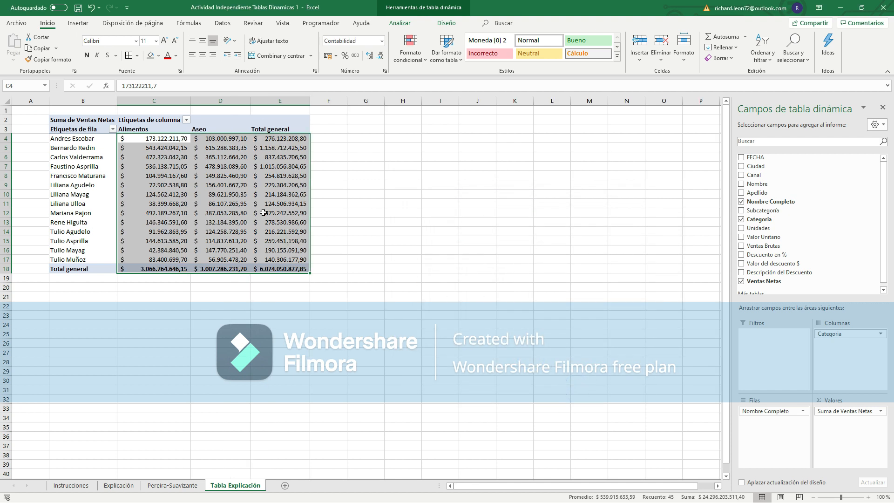
Reduce the accounting-formatted pivot amounts to zero decimal places.
click(378, 57)
click(378, 57)
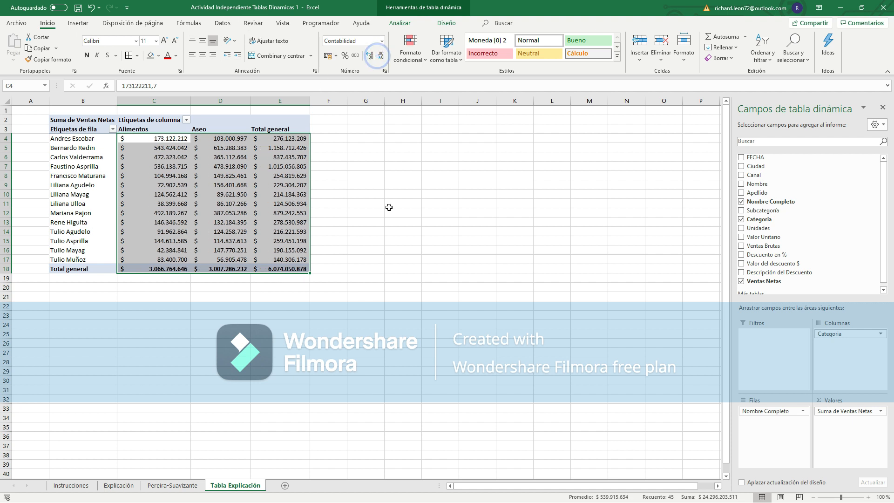
click(381, 222)
click(212, 305)
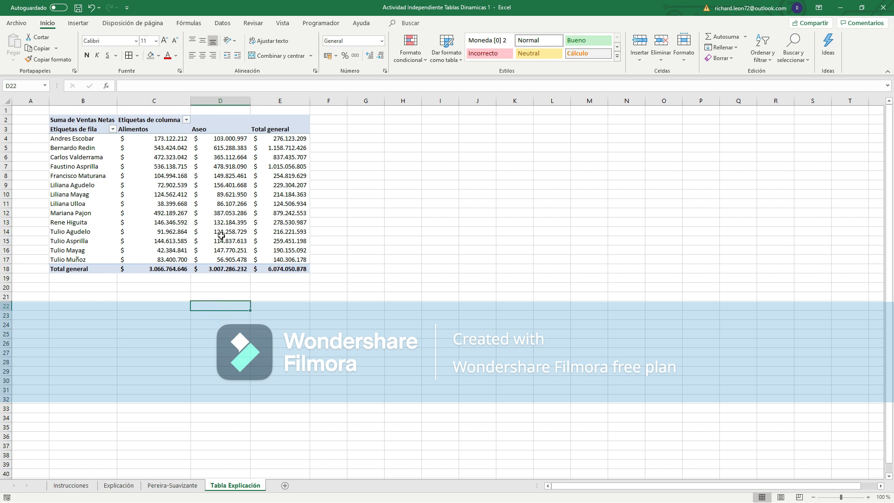
Sort the pivot table by the Aseo category's sales from largest to smallest.
right_click(234, 141)
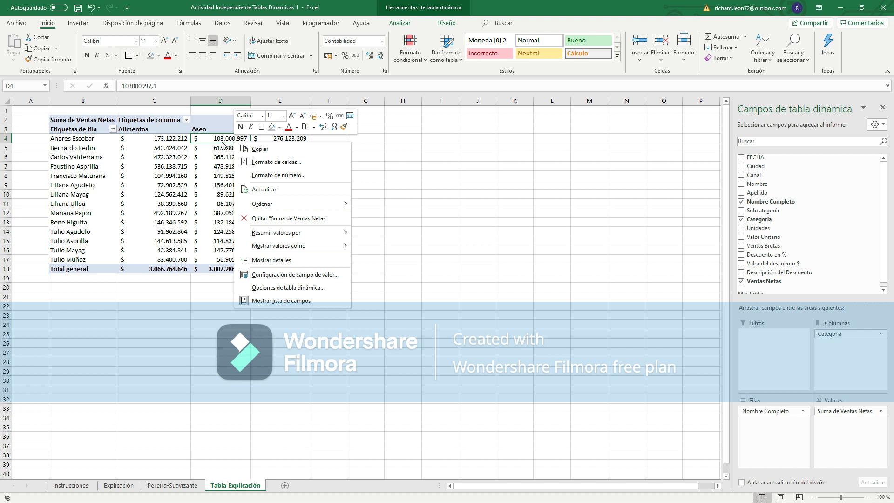
mouse_move(337, 209)
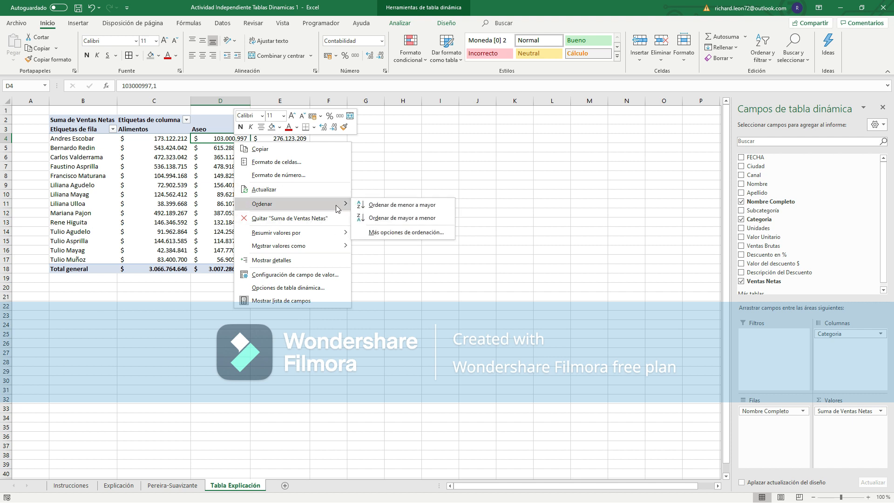
click(406, 220)
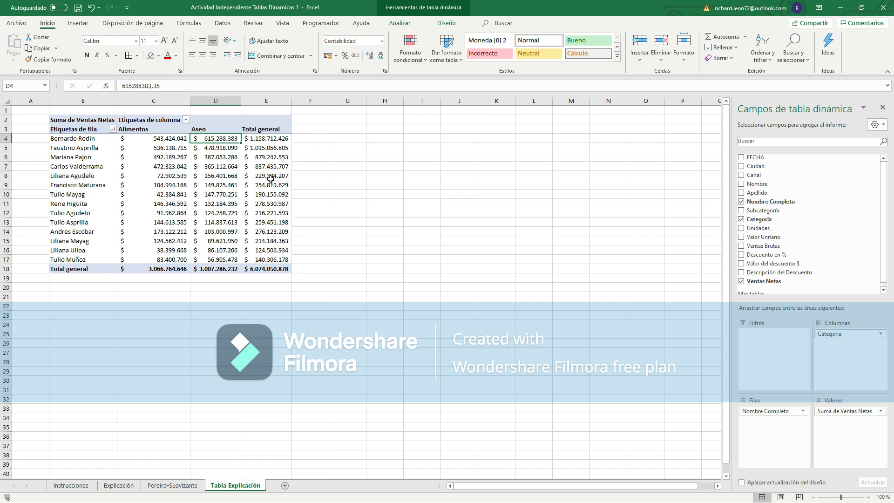
mouse_move(271, 179)
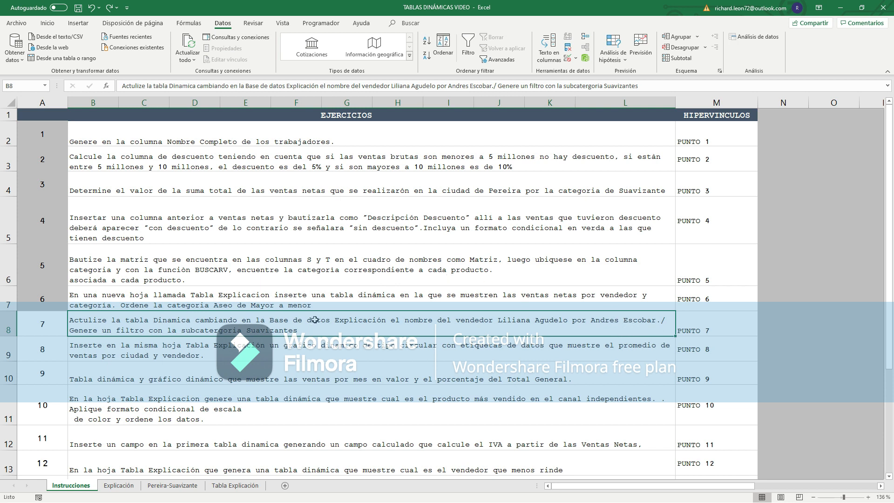
Enable a filter on the whole Nombre Completo column in the Explicación sheet.
click(234, 485)
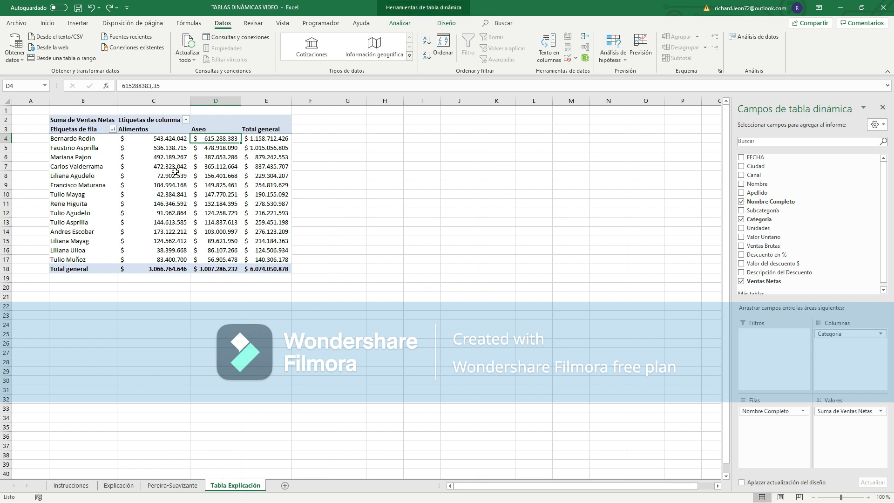
click(119, 485)
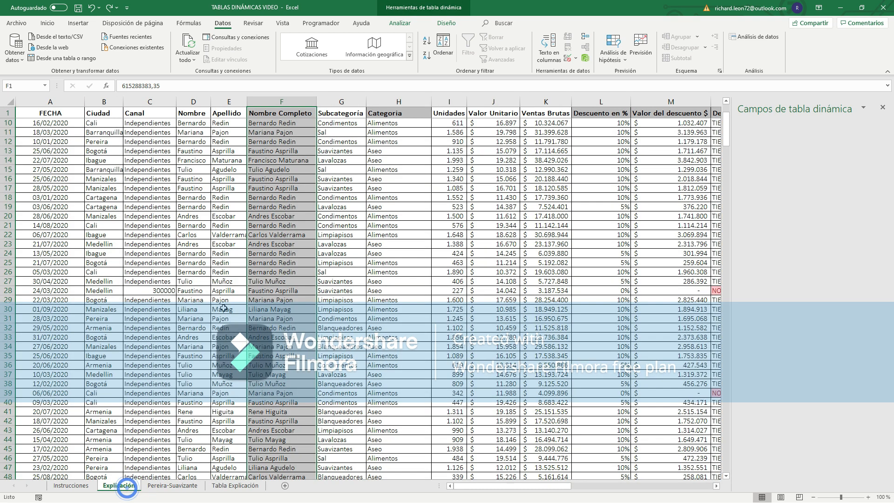
click(288, 116)
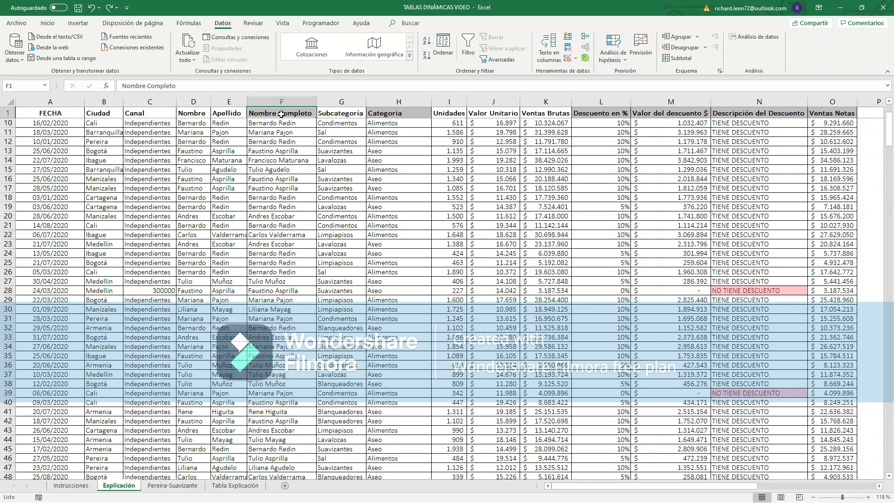
key(ctrl+shift+Down)
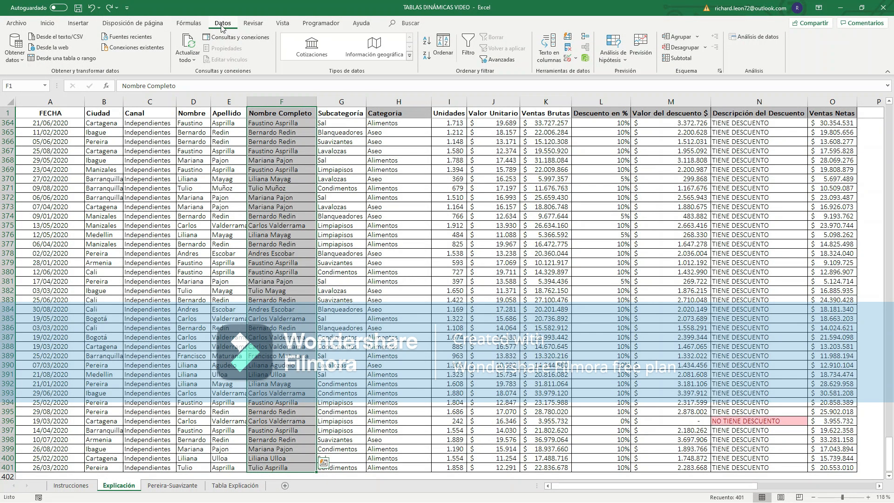
click(469, 46)
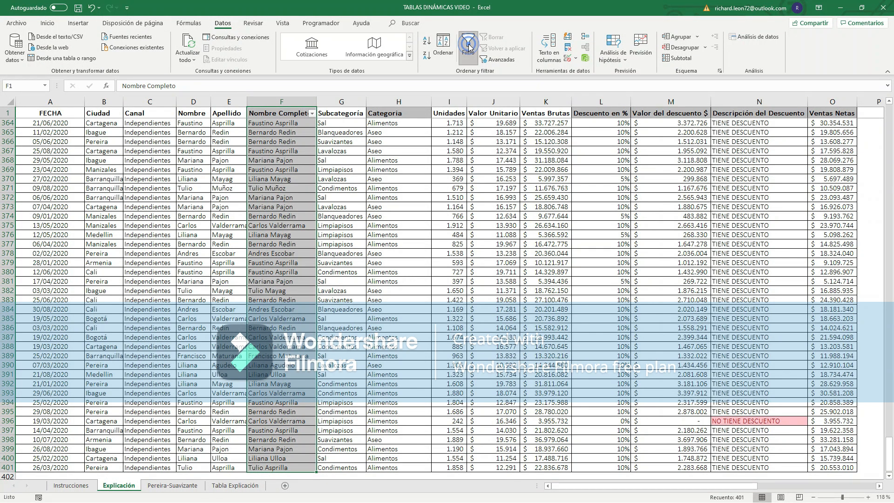
Filter Nombre Completo to show only the seller that exercise 7 asks to replace.
click(313, 115)
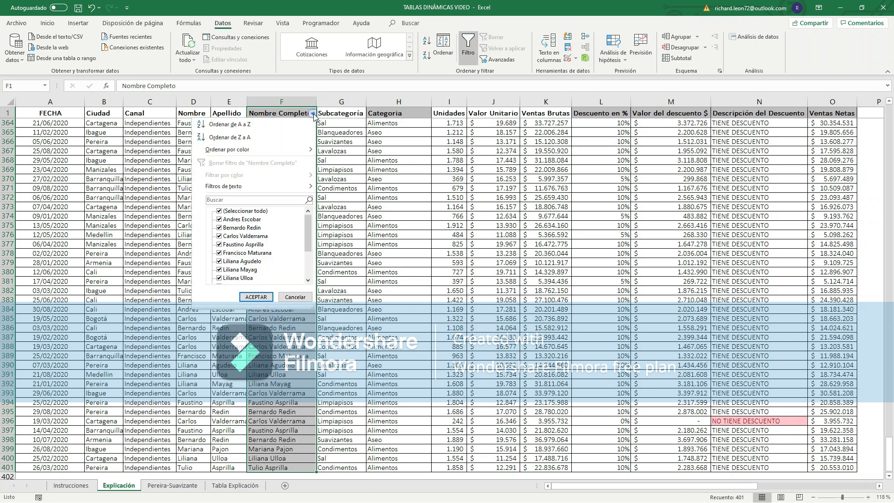
click(219, 211)
click(219, 262)
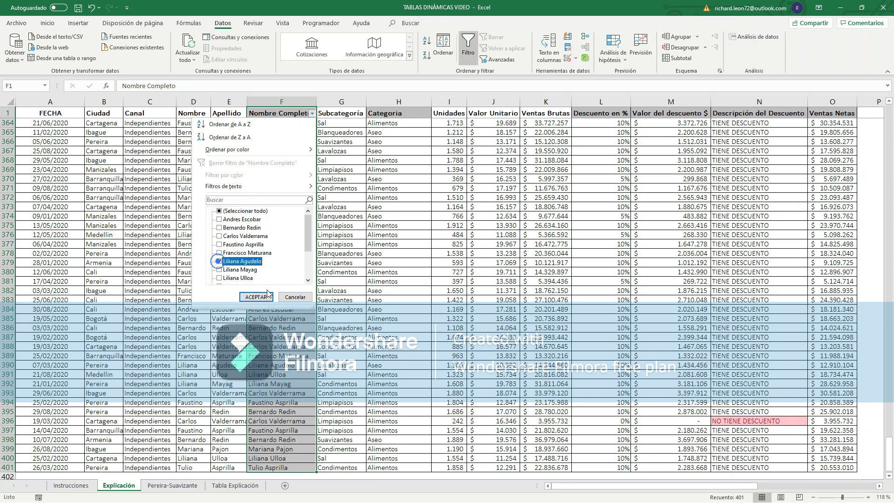
click(256, 296)
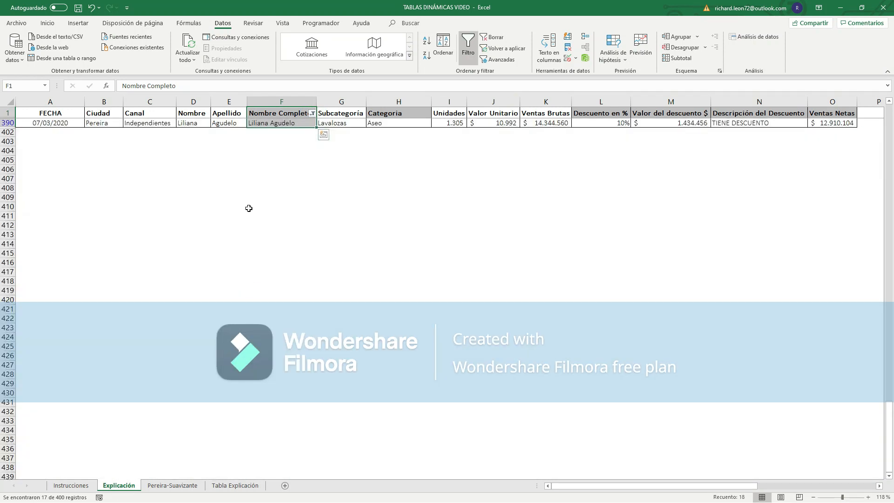
scroll(251, 207, up, 4)
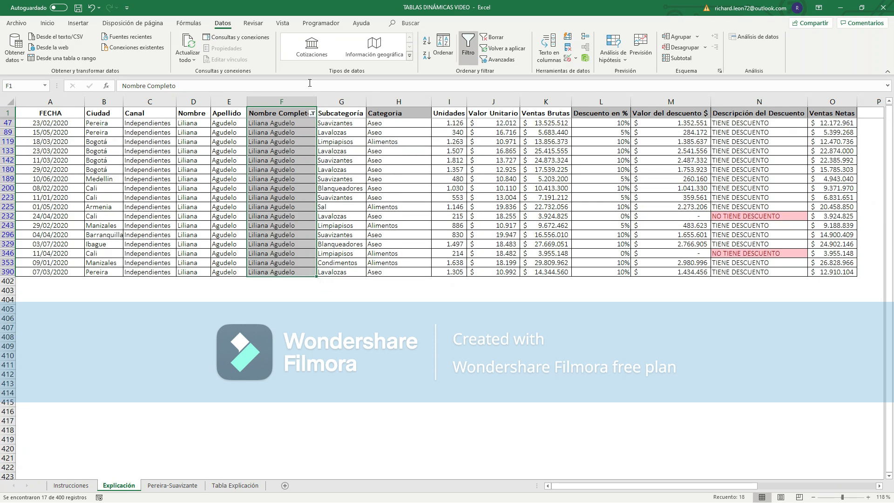
Replace the Nombre entry in cell D47 with the first name of exercise 7's substitute seller.
click(199, 125)
click(271, 129)
click(270, 123)
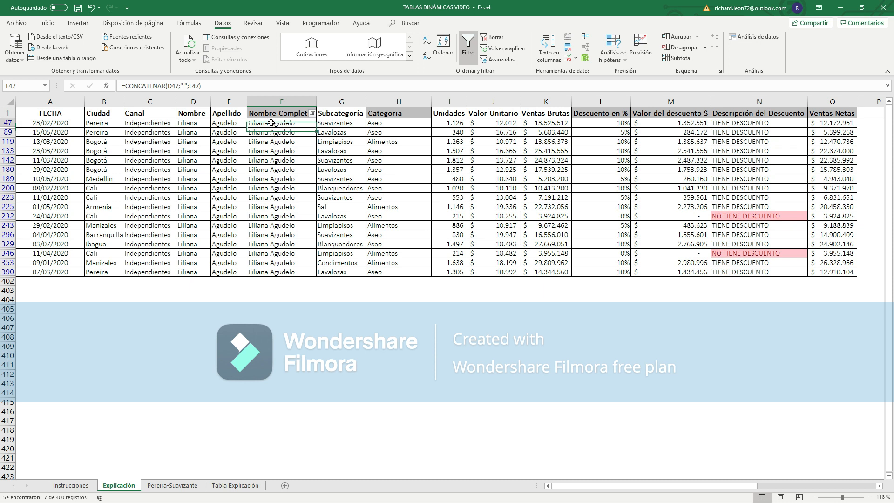
click(188, 124)
double_click(188, 124)
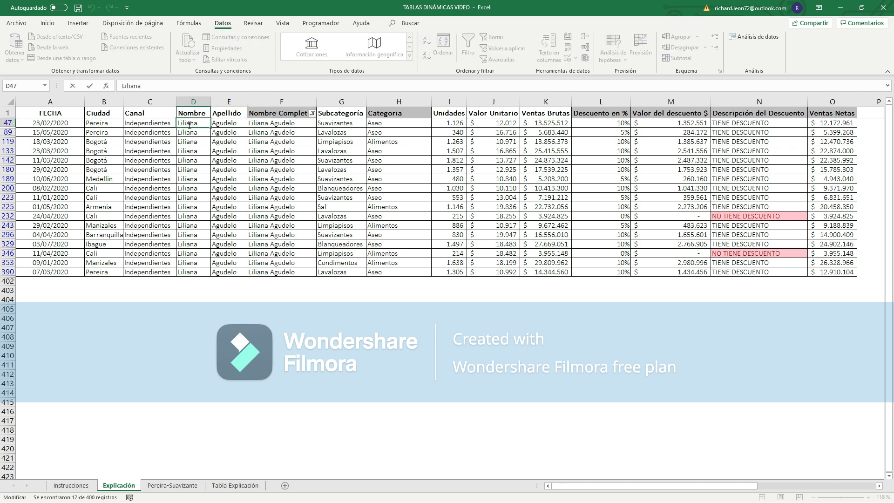
double_click(189, 124)
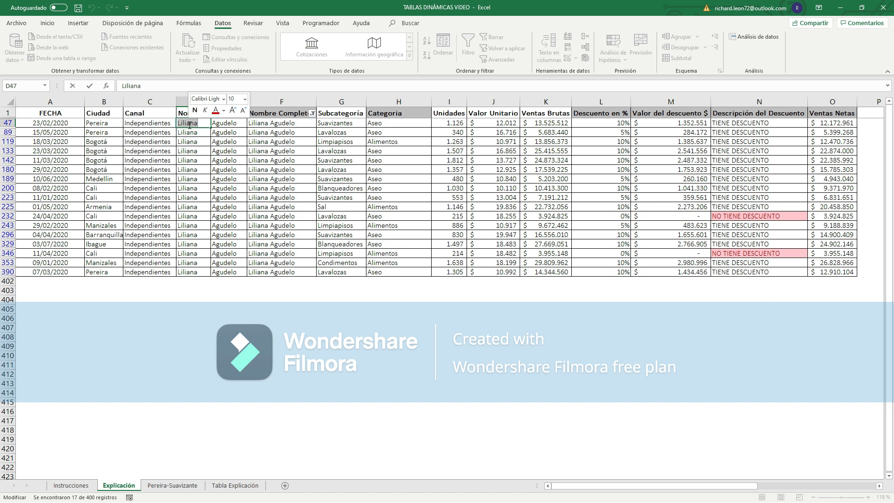
text(Andres)
key(Right)
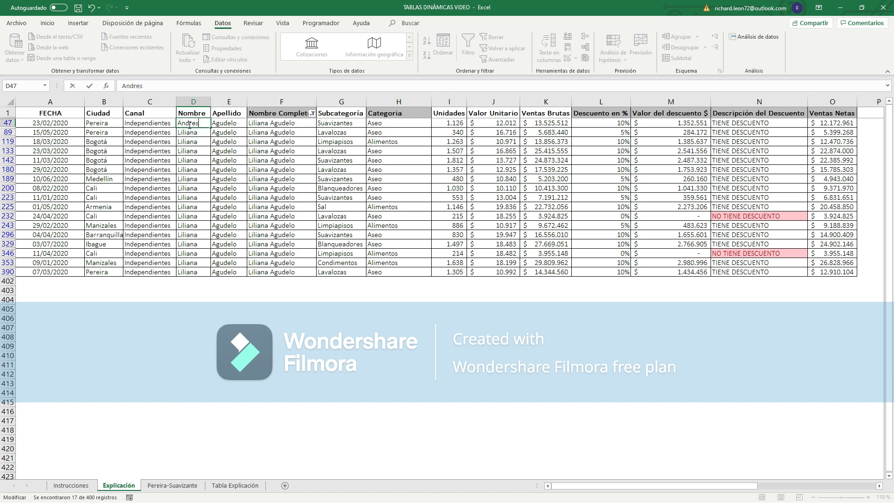
Replace the Apellido entry in cell E47 with the substitute seller's surname.
click(218, 125)
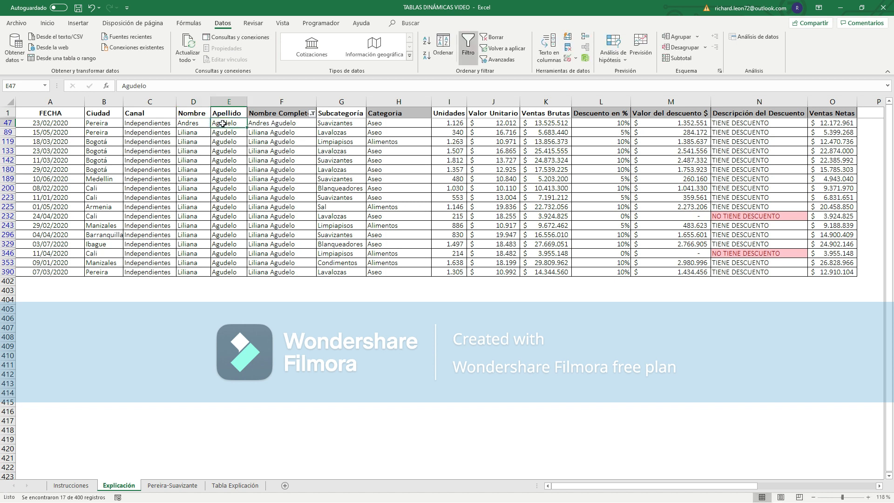
double_click(224, 123)
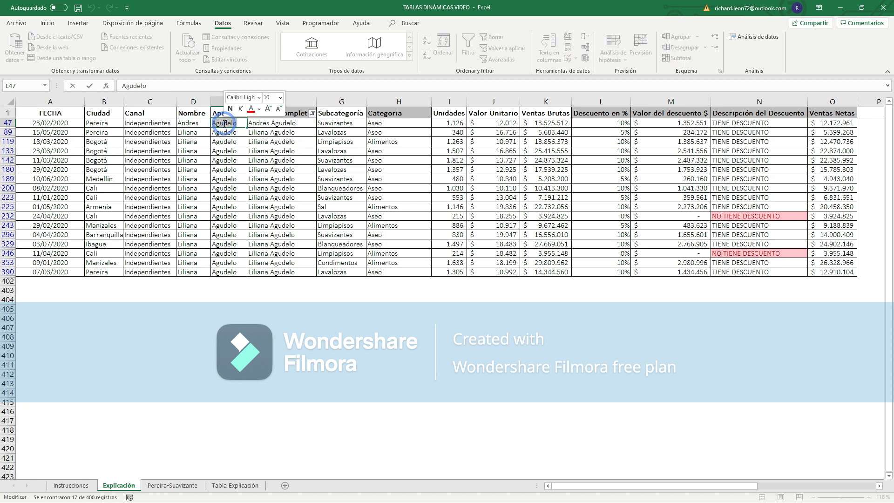
text(Escobar)
key(Right)
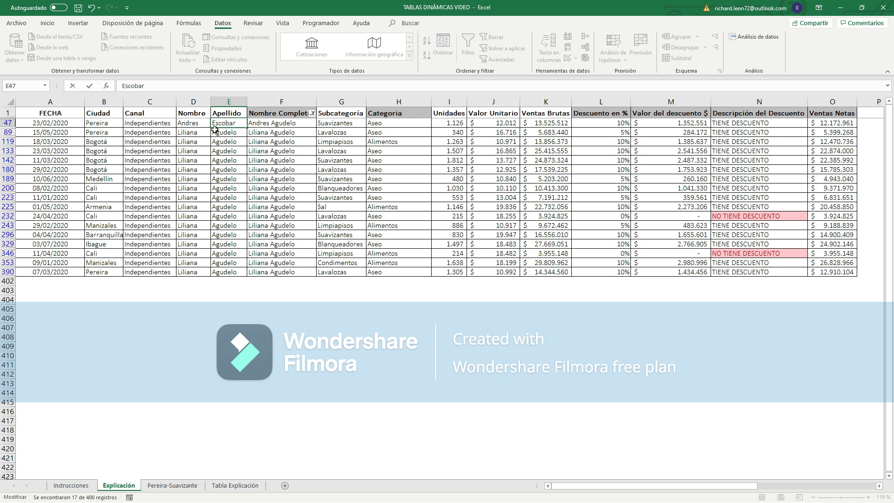
Fill the new first name from D47 and the new surname from E47 down through all filtered rows to row 390.
click(205, 124)
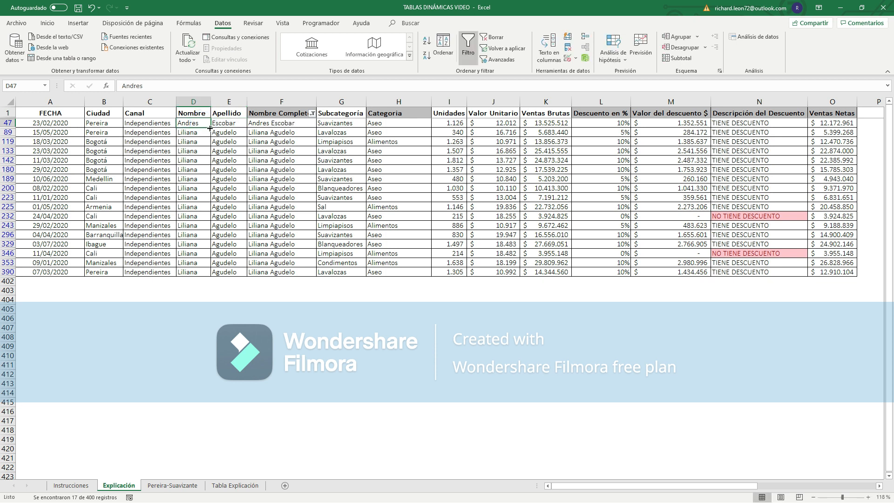
double_click(210, 128)
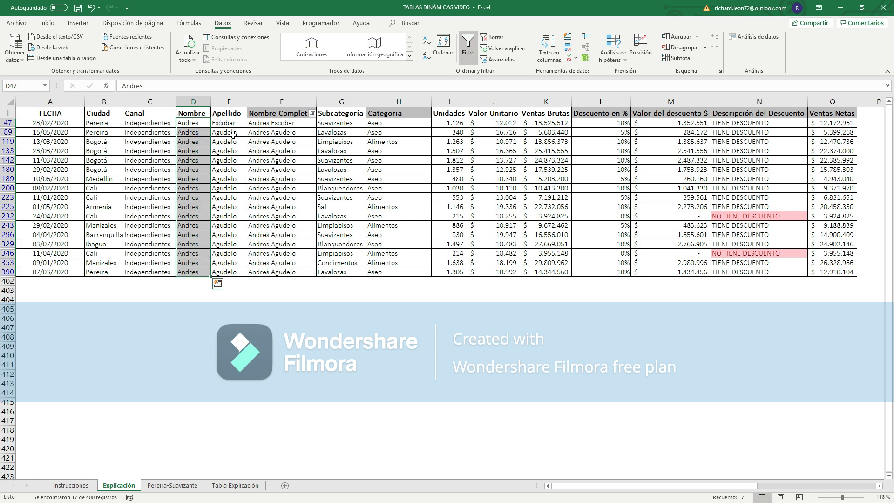
click(230, 126)
double_click(247, 128)
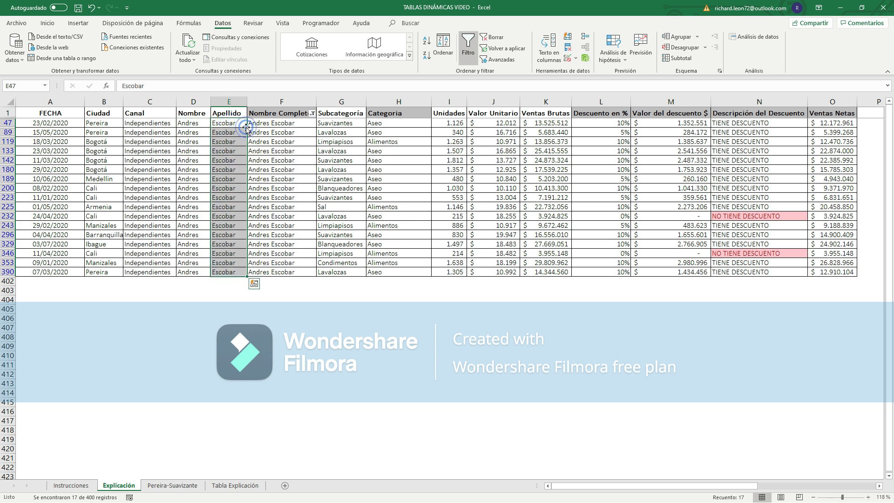
Clear the filter from the Nombre Completo column to show all records.
click(329, 279)
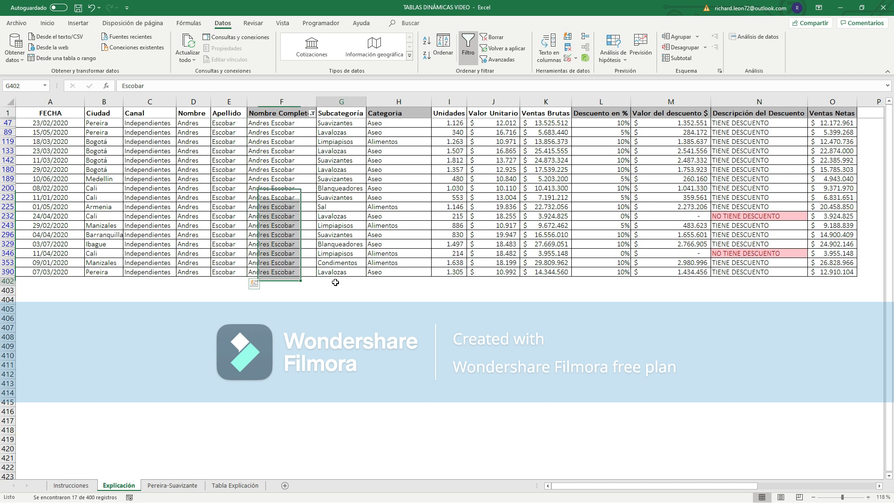
click(312, 113)
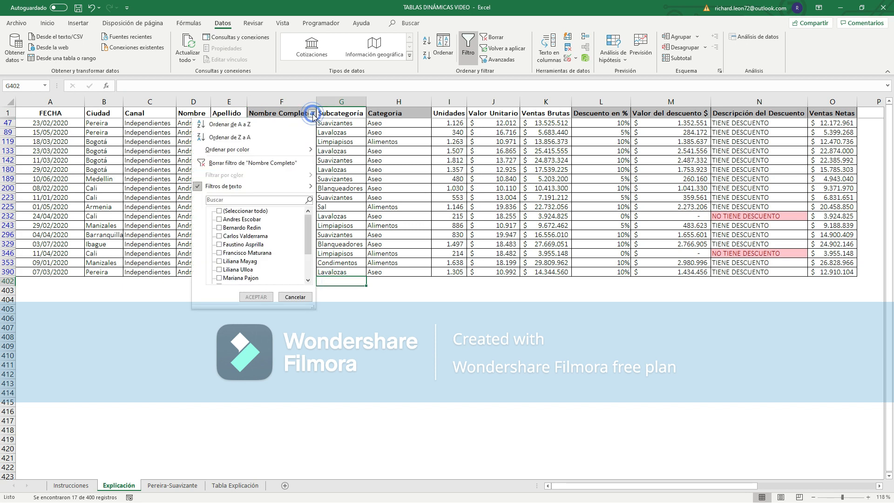
click(253, 163)
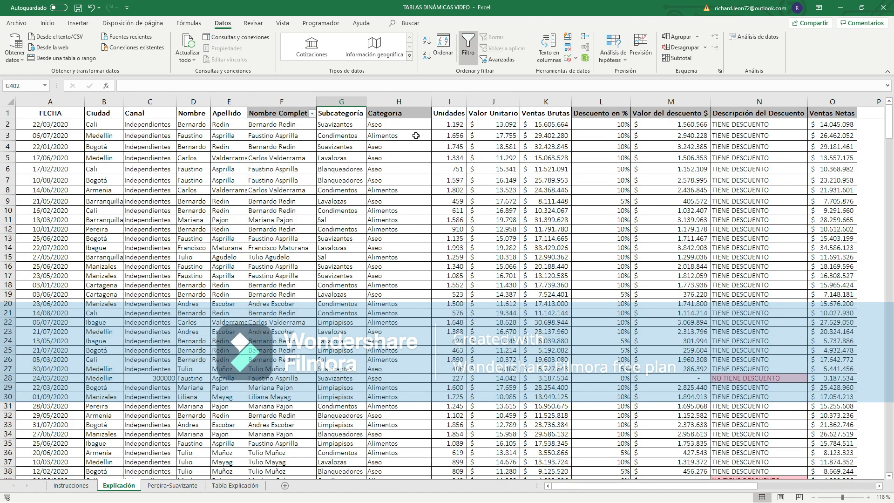
Refresh the pivot table on the Tabla Explicación sheet so it reflects the updated seller data.
click(231, 485)
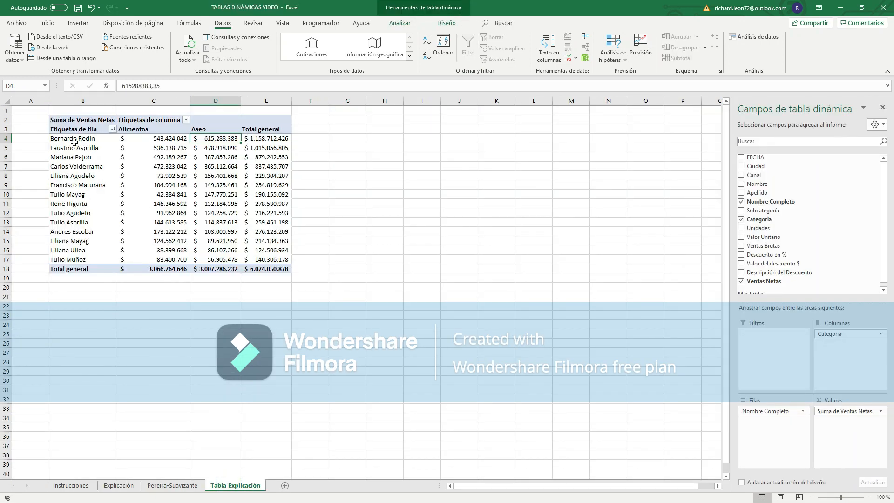
right_click(80, 168)
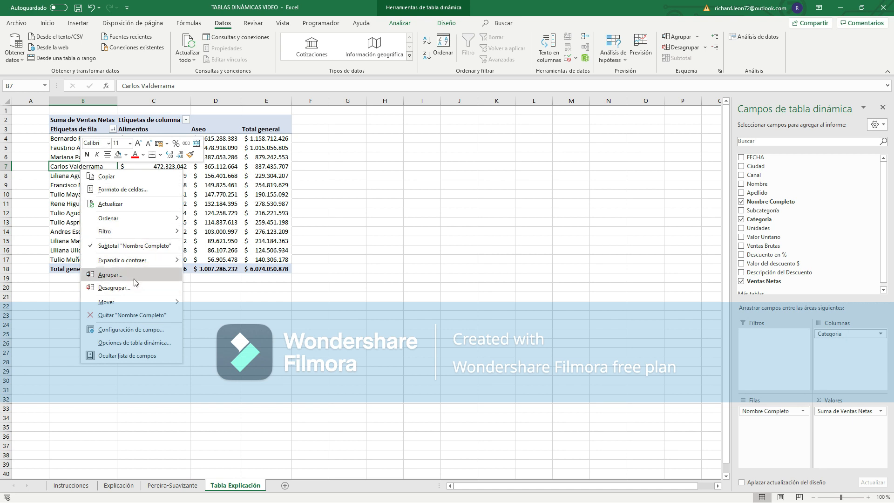
click(127, 205)
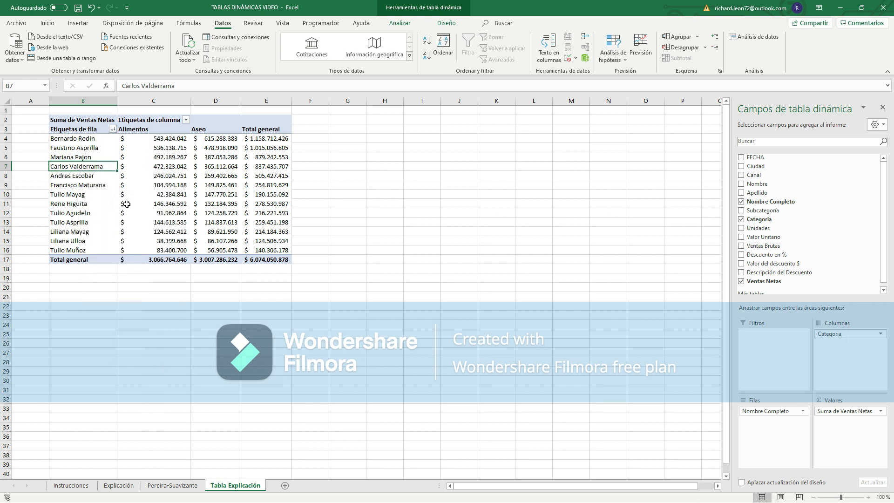
click(95, 177)
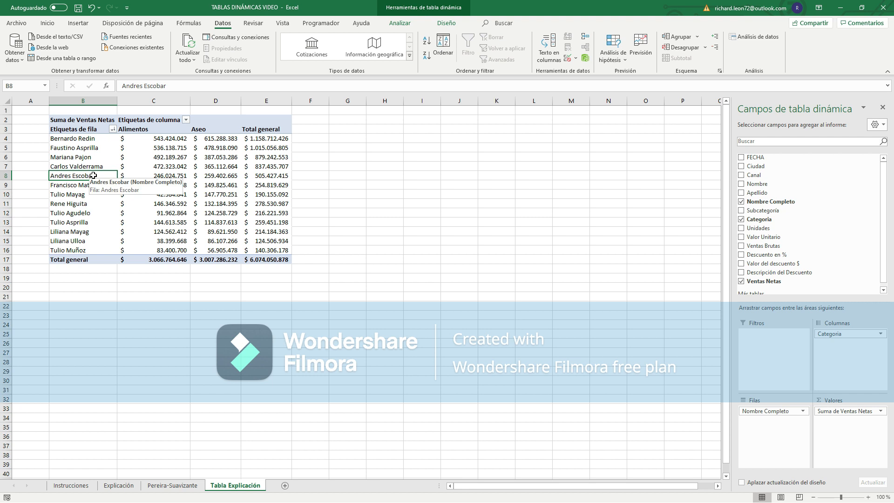
key(ctrl+z)
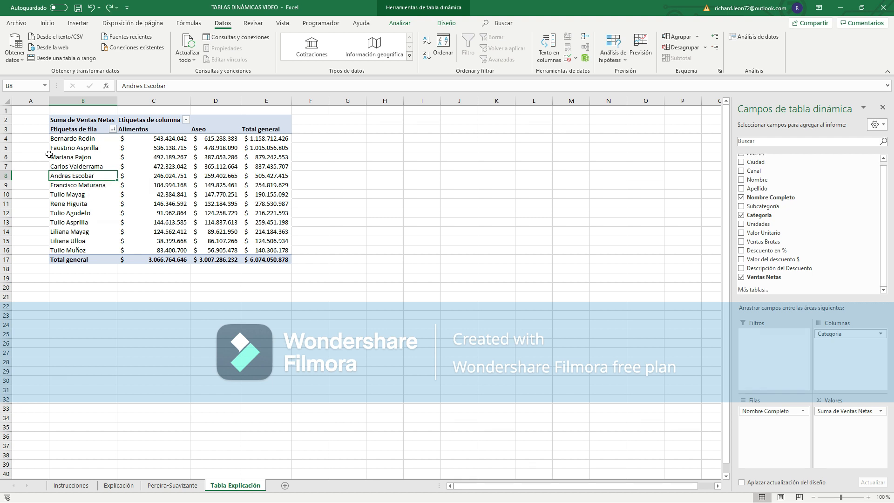
Check exercise 7's instructions, and replace the Categoria field with Subcategoría in the pivot table's columns.
click(70, 485)
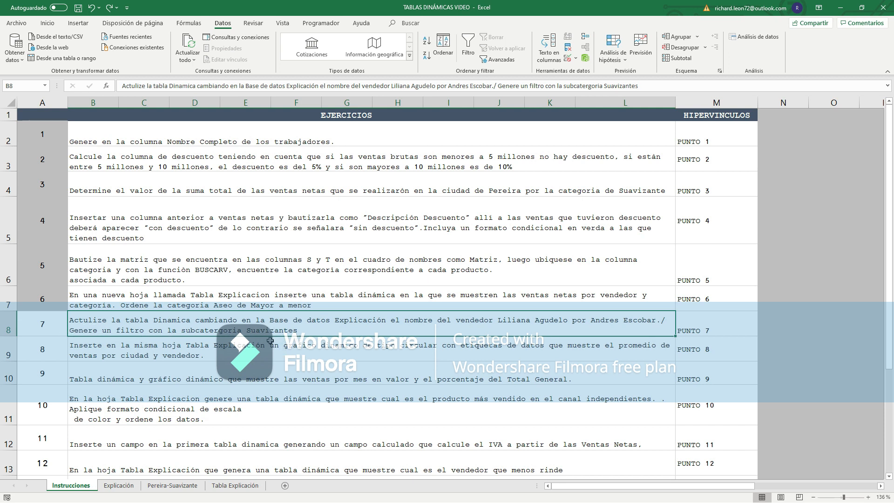
click(247, 486)
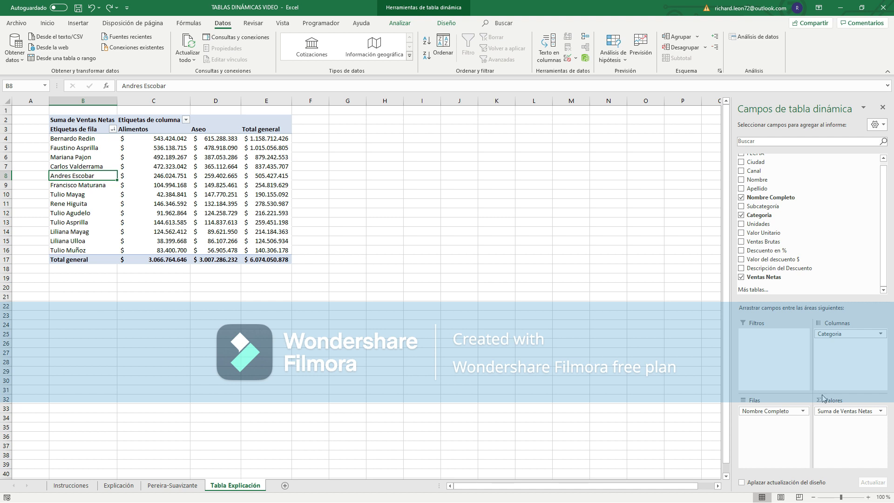
click(862, 337)
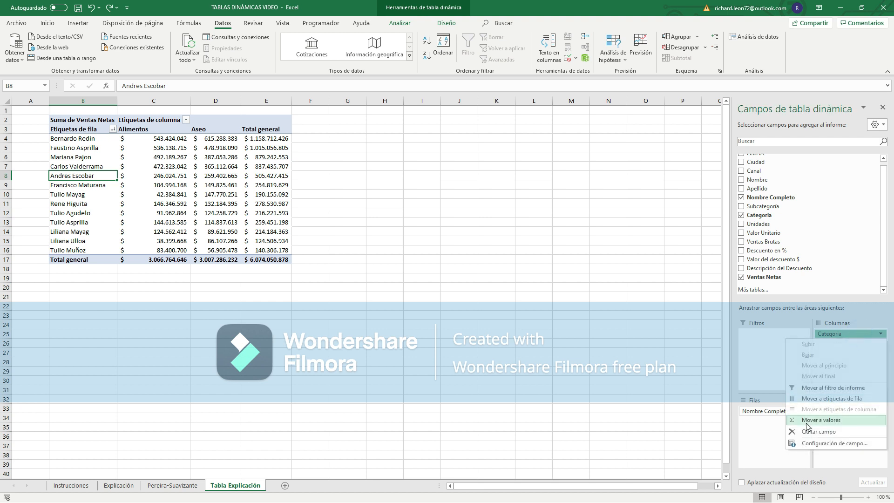
click(814, 435)
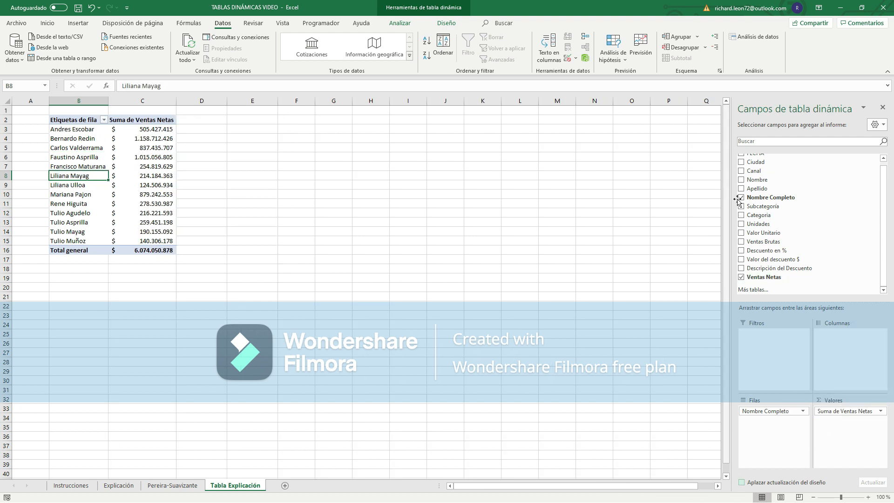
drag(760, 207, 837, 337)
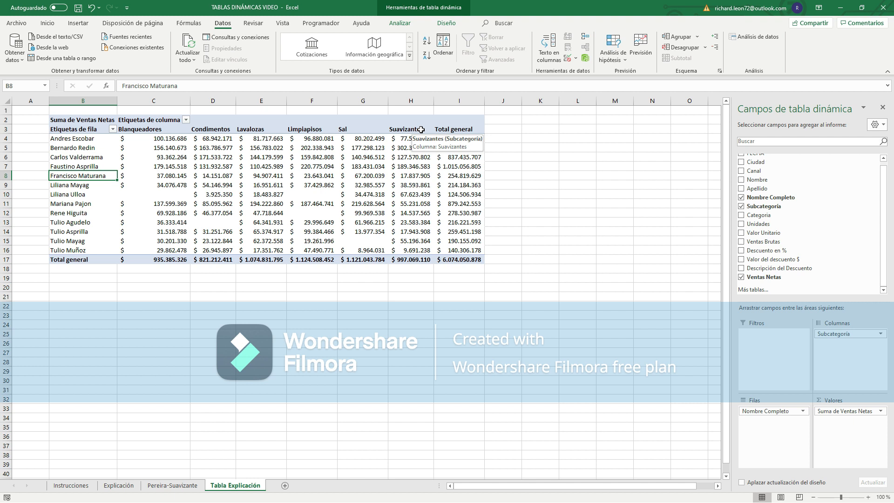
Filter the pivot table's column labels to show only the Suavizantes subcategory.
click(186, 120)
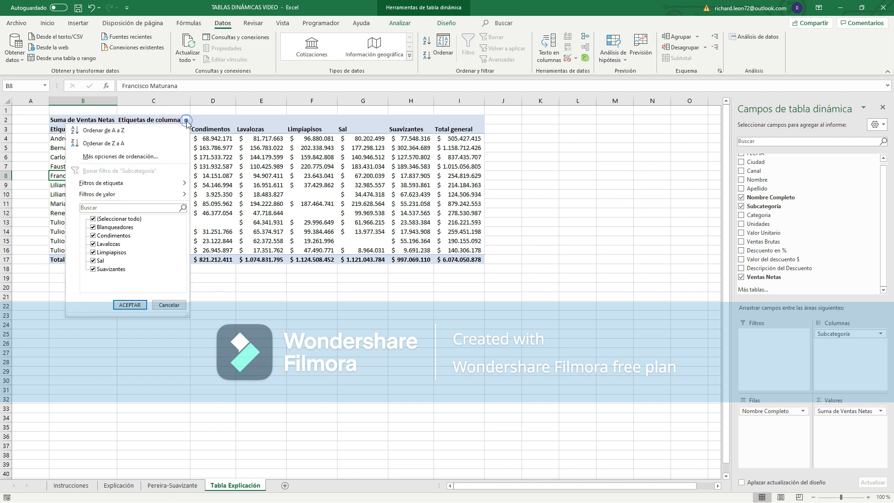
click(93, 219)
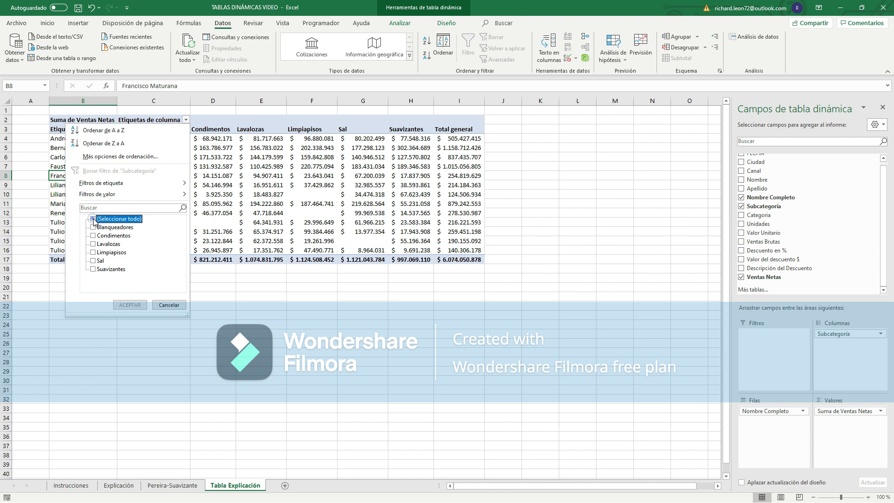
click(94, 269)
click(130, 304)
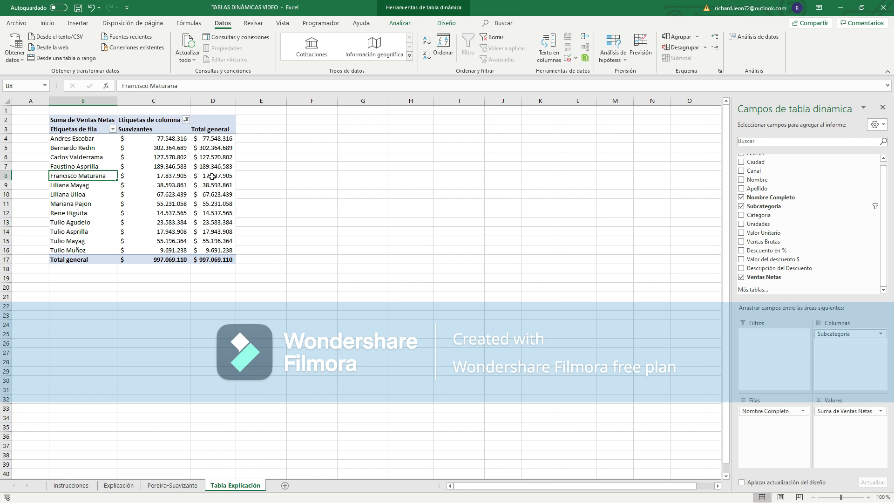
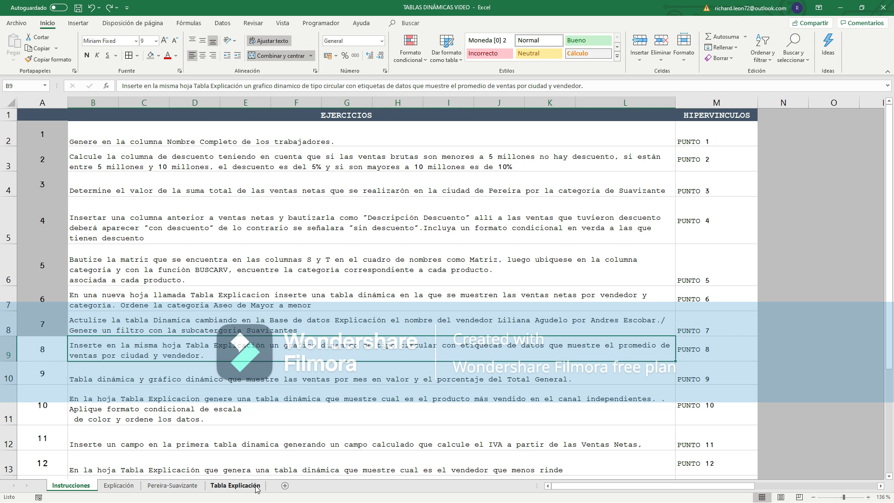
Replace the Subcategoría field with Ciudad in the columns of the Tabla Explicación pivot table.
click(235, 486)
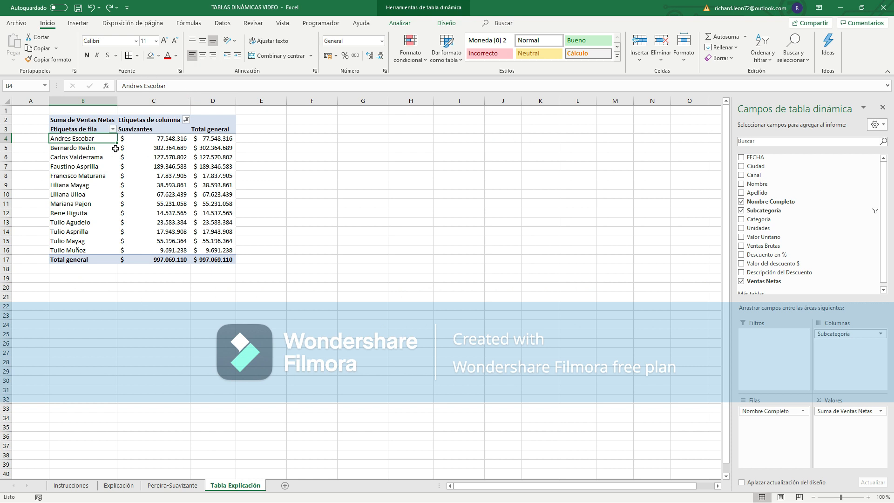
click(847, 333)
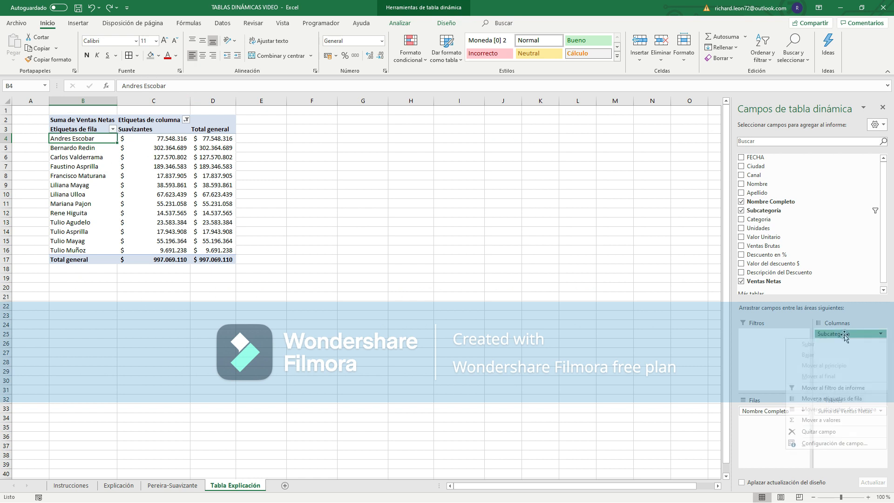
click(813, 433)
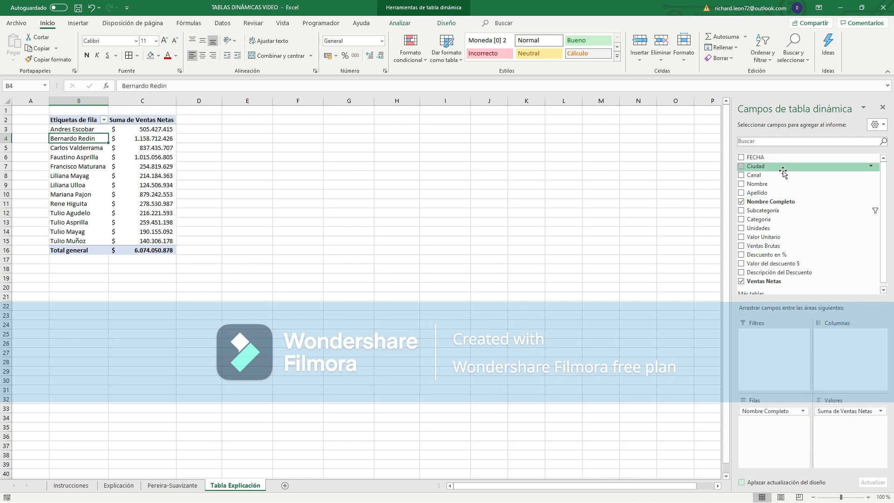
drag(781, 168, 846, 343)
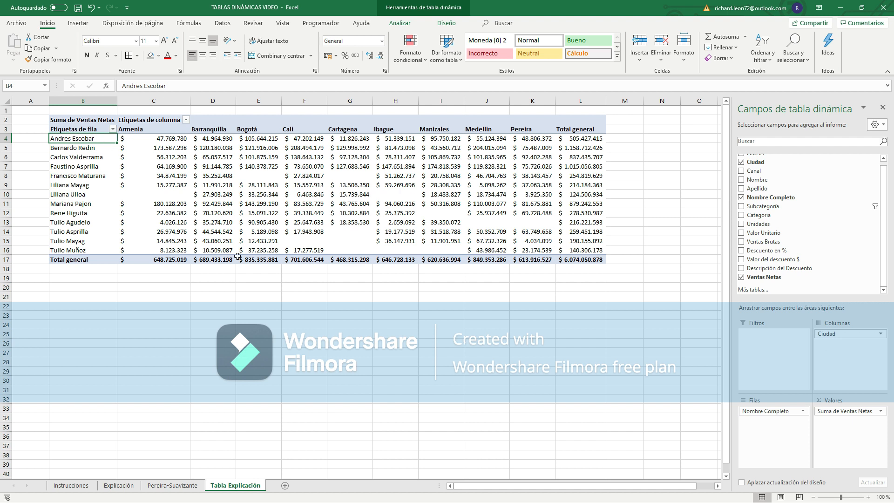
Check the Explicación database, and summarize the pivot table's Ventas Netas values by average (Promedio).
mouse_move(176, 194)
click(119, 485)
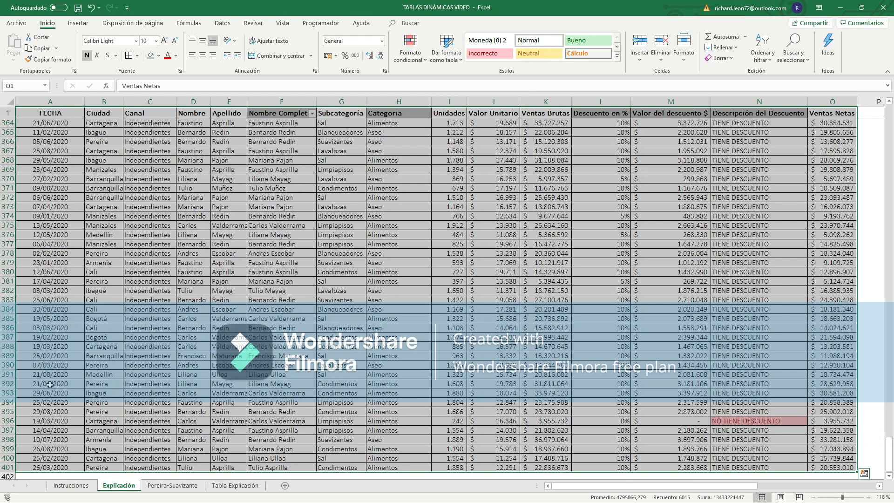
click(235, 486)
click(157, 195)
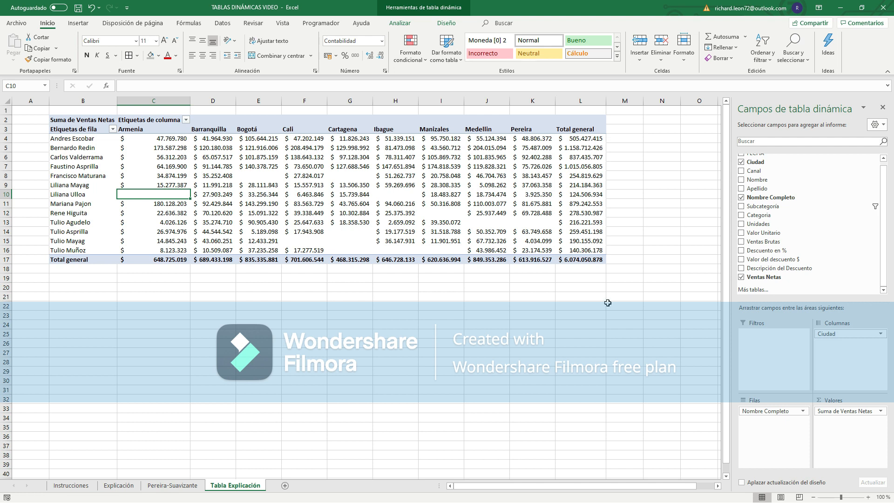
right_click(170, 166)
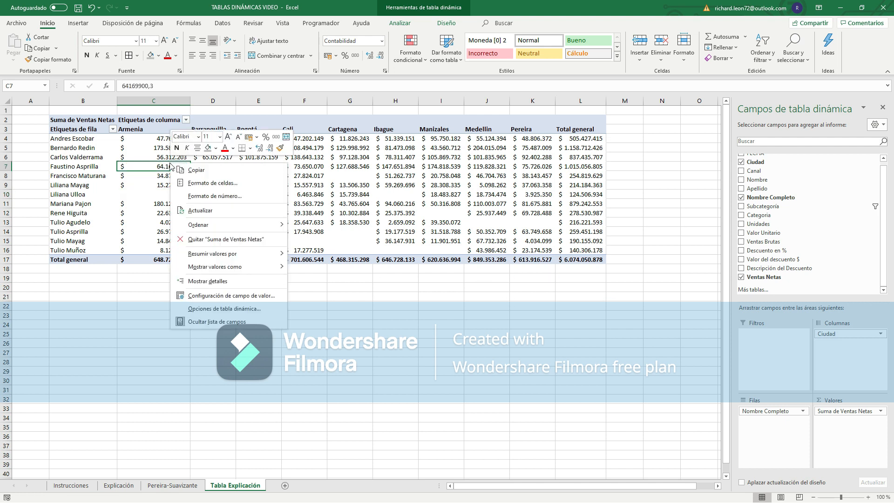
mouse_move(251, 253)
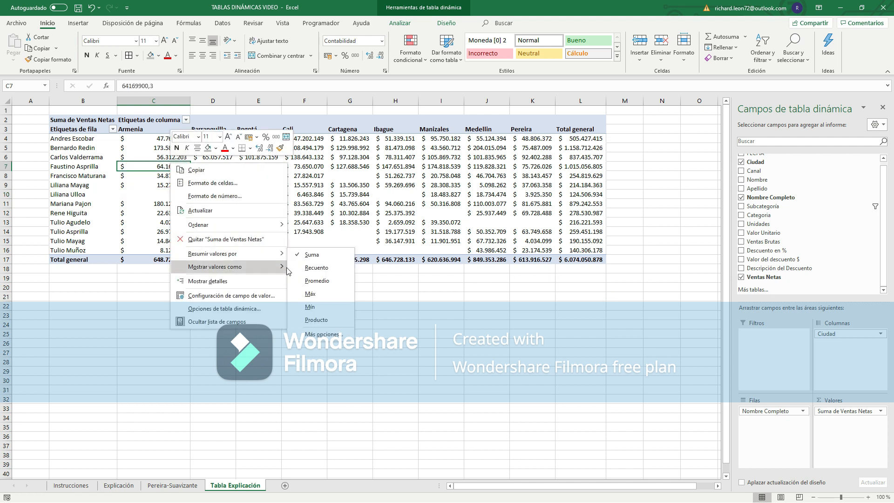
click(314, 280)
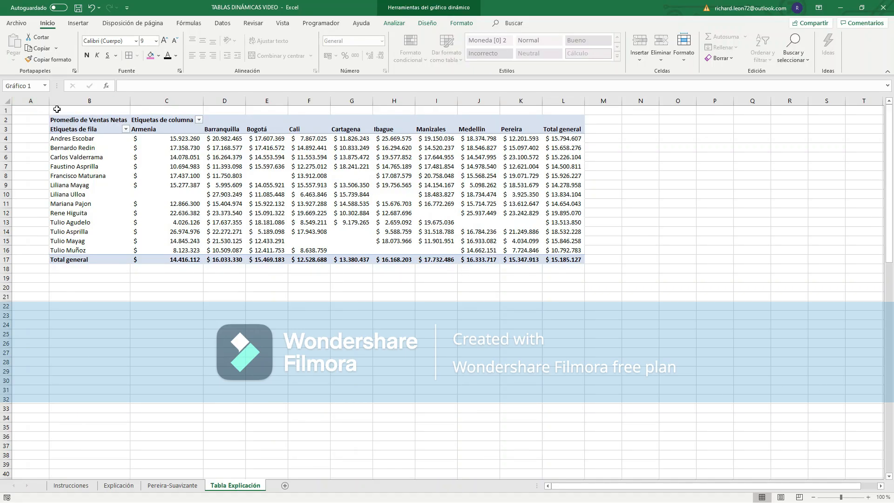
Select the whole pivot table and insert a standard pie (Circular) pivot chart from it.
click(56, 120)
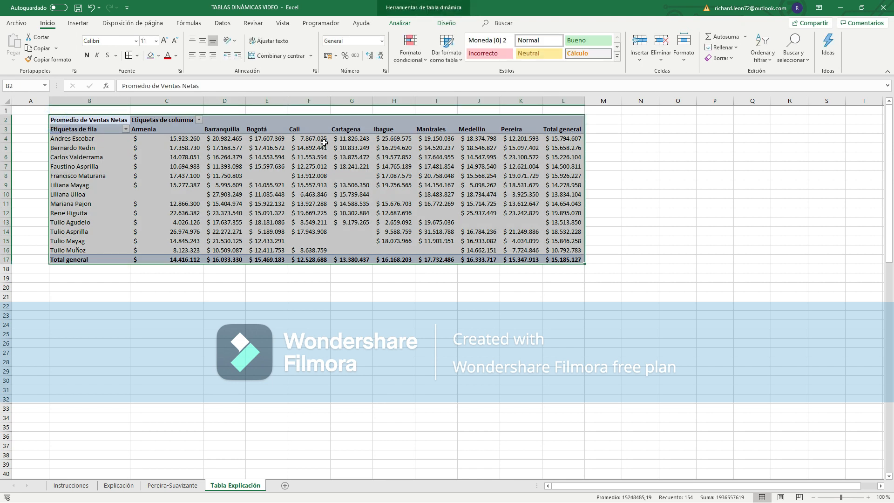
click(396, 23)
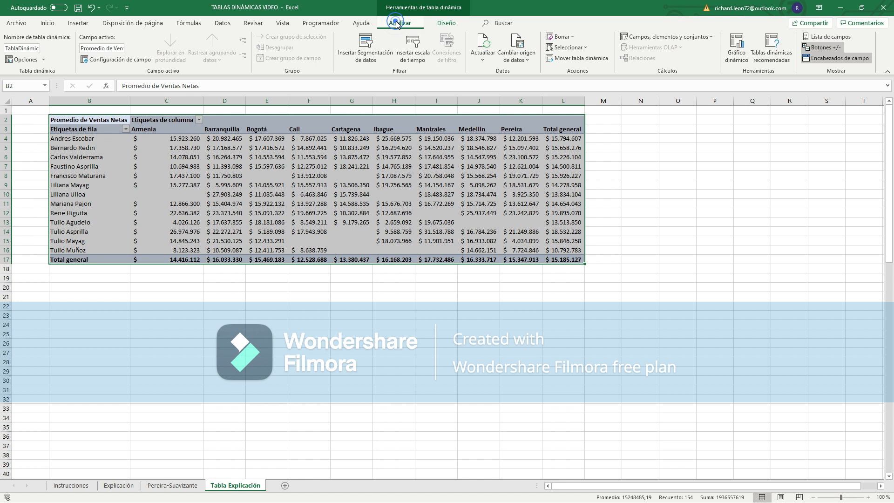
click(737, 54)
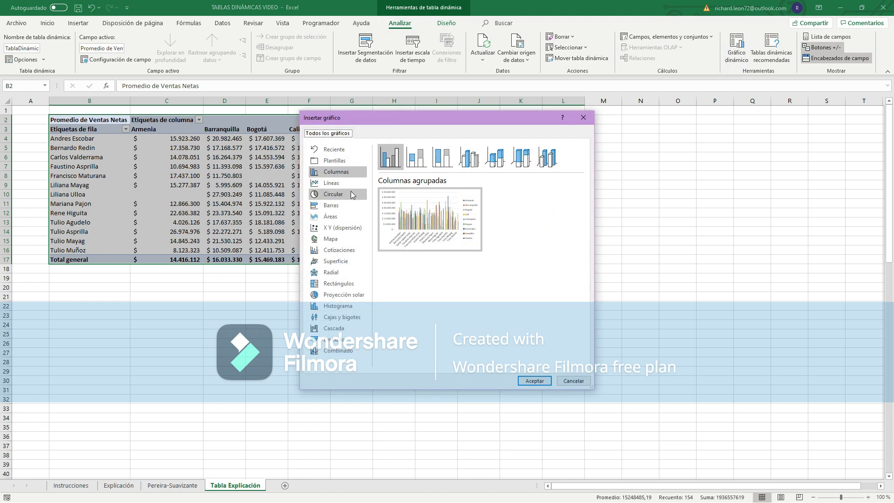
click(352, 195)
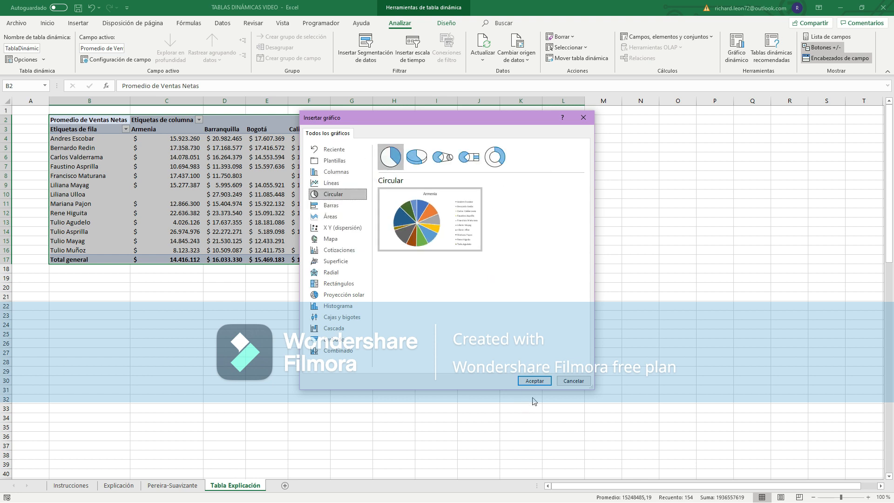
click(534, 380)
Move the pie chart below the pivot table, starting around row 20, and enlarge it to 12,14 cm high by 12,57 cm wide.
drag(479, 289, 227, 351)
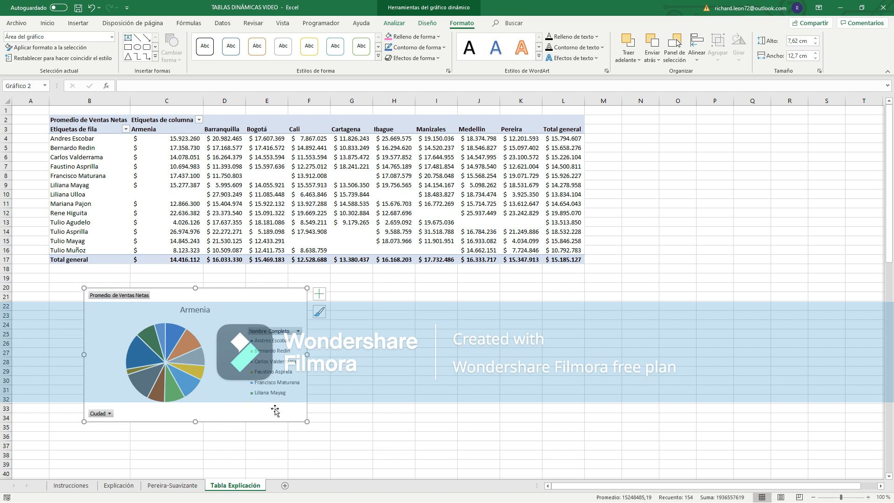
scroll(307, 353, down, 1)
scroll(308, 354, down, 3)
drag(306, 310, 305, 388)
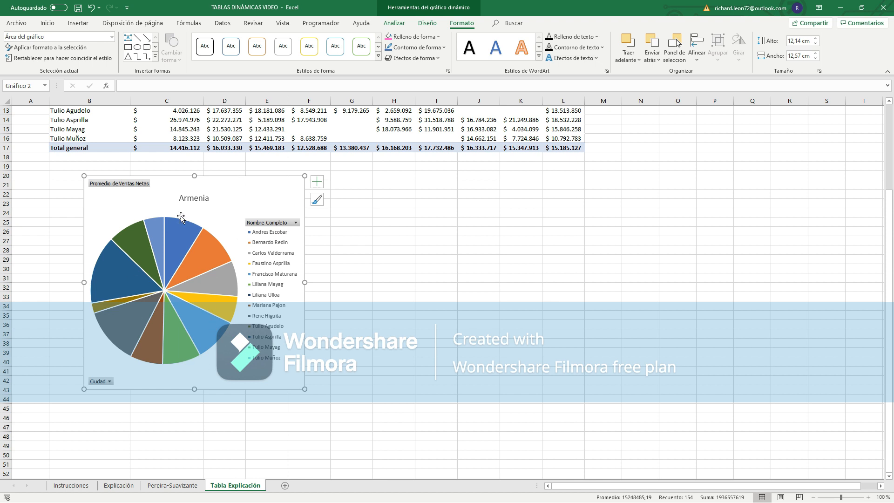
Change the pie chart's colors to the monochromatic orange palette.
click(427, 23)
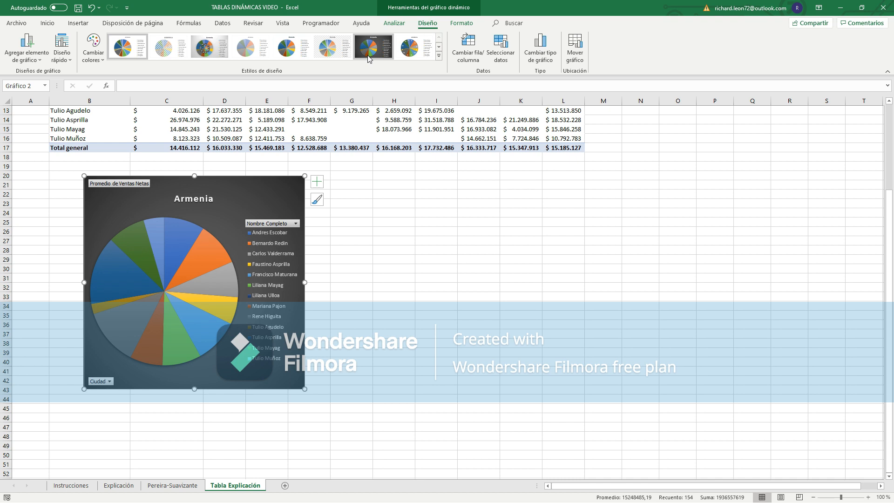
click(95, 59)
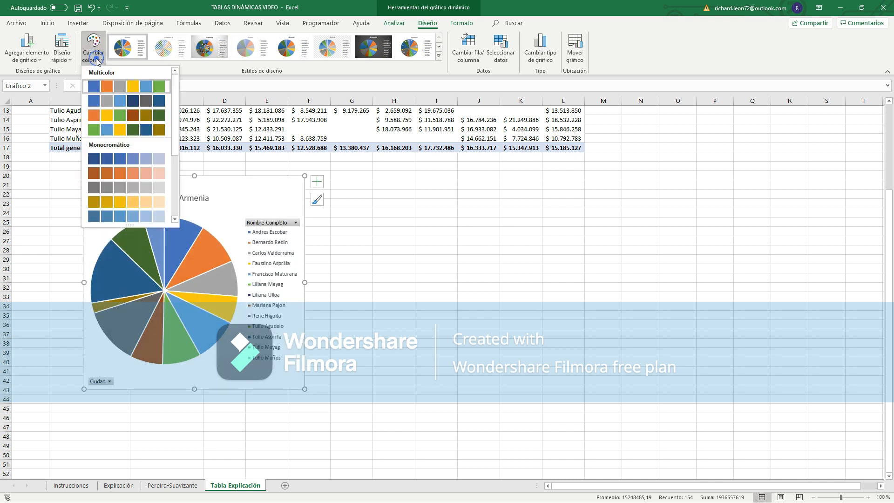
click(142, 174)
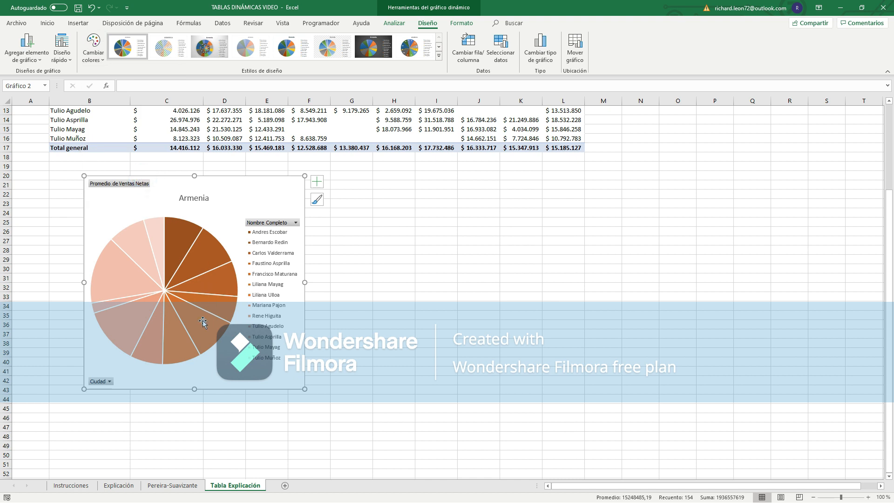
Select only the pie chart's second slice and fill it with pink.
click(47, 23)
click(201, 256)
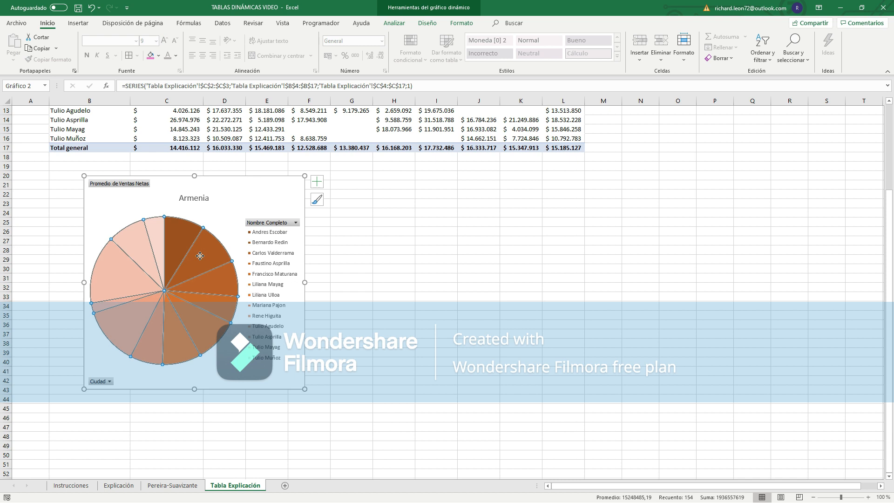
click(200, 256)
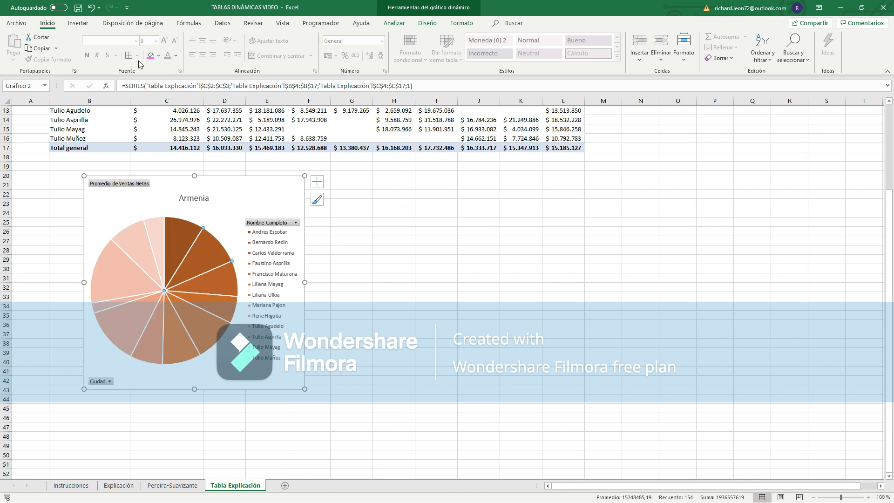
click(151, 56)
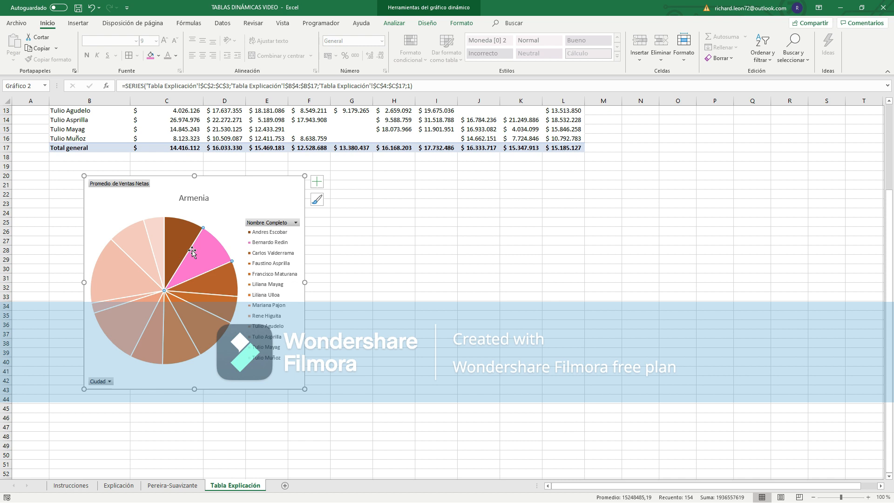
Add data labels to the pie chart's series and widen the chart into column G to give the labels room.
key(Escape)
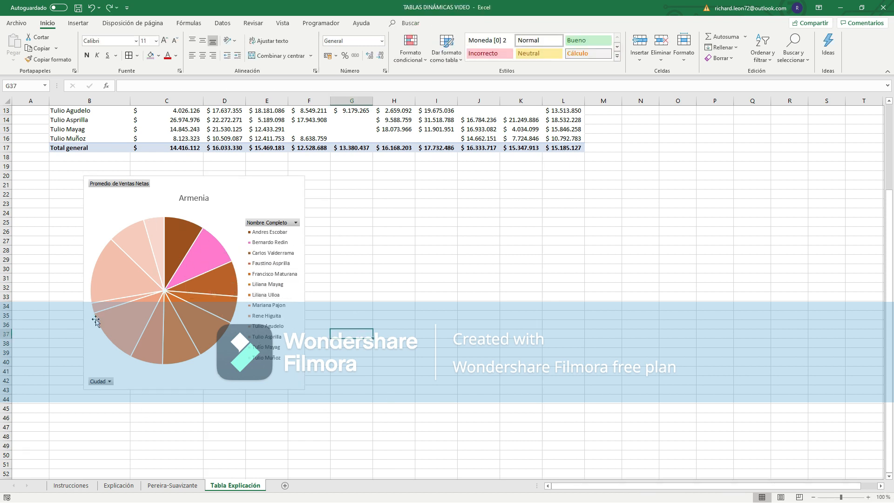
right_click(183, 264)
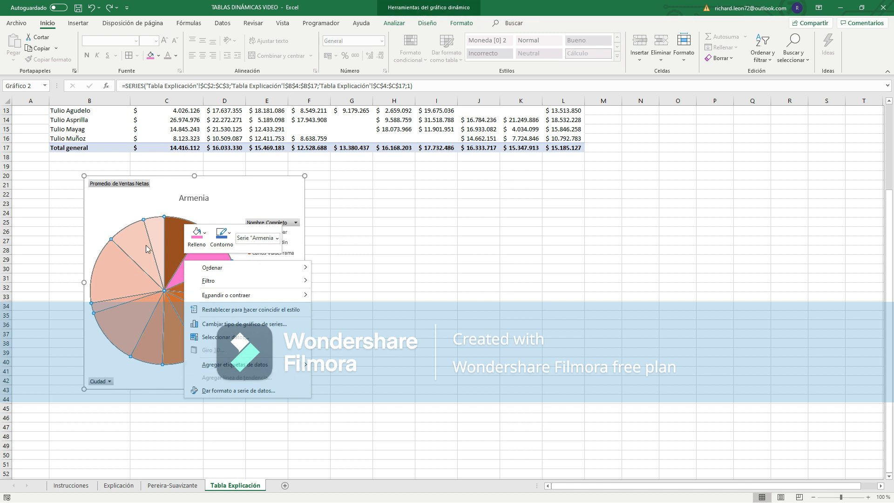
click(256, 364)
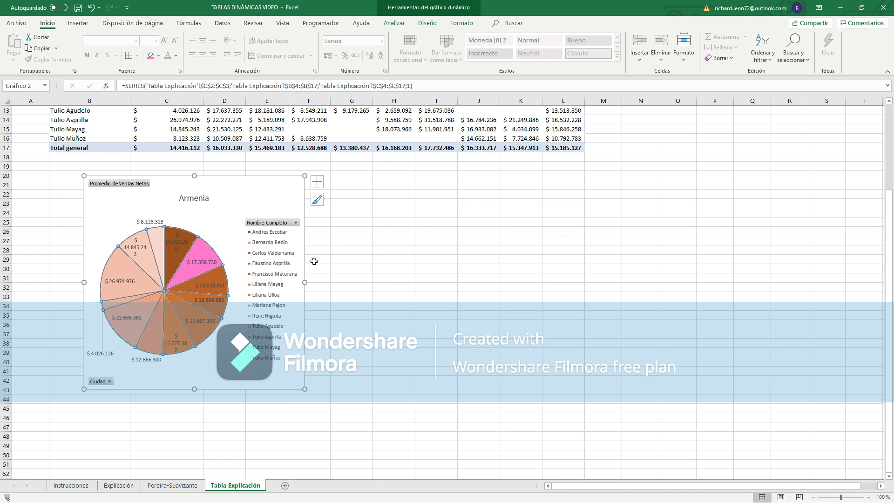
drag(305, 282, 328, 281)
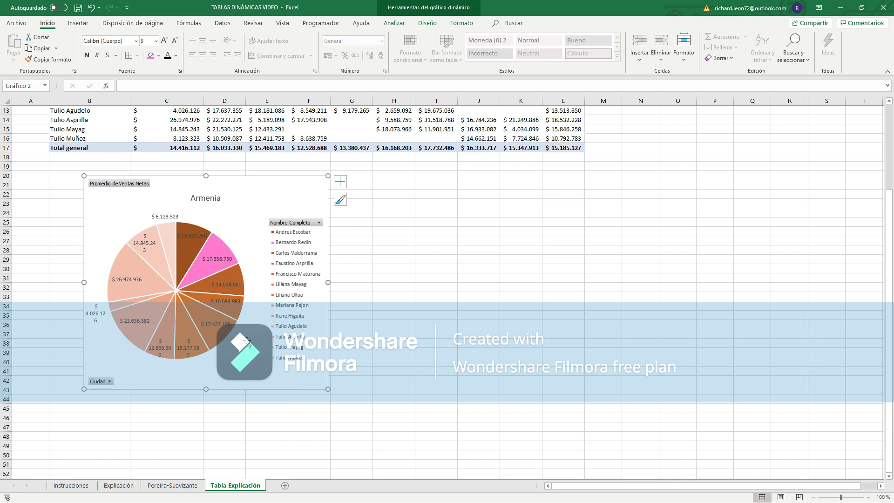
drag(329, 281, 359, 282)
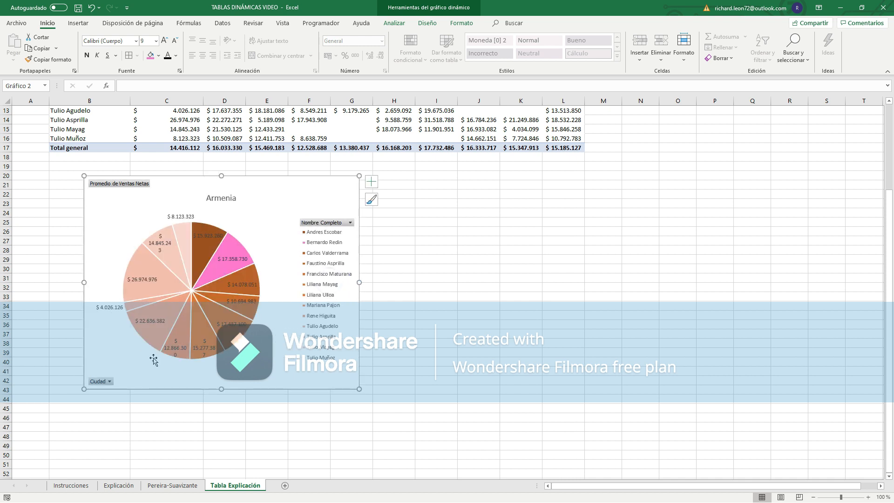
Move the two wrapped data labels at the pie's lower edge outside the pie and widen the upper-left label to fit one line.
click(180, 349)
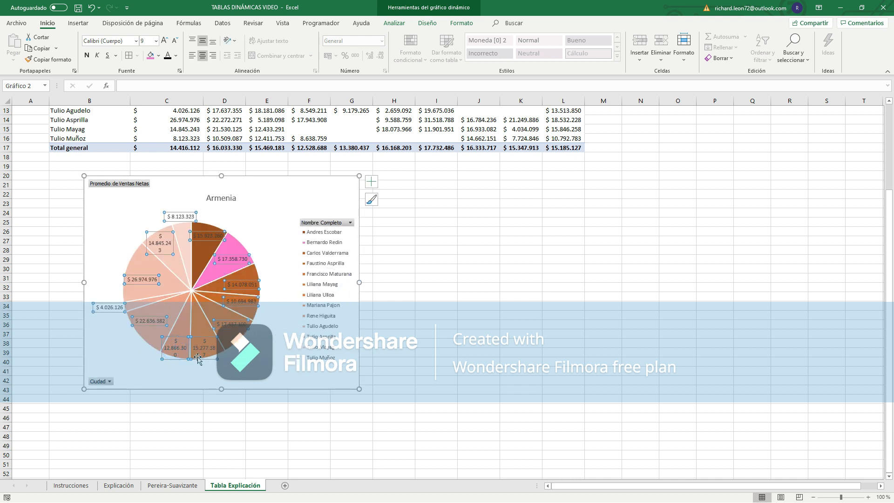
click(177, 347)
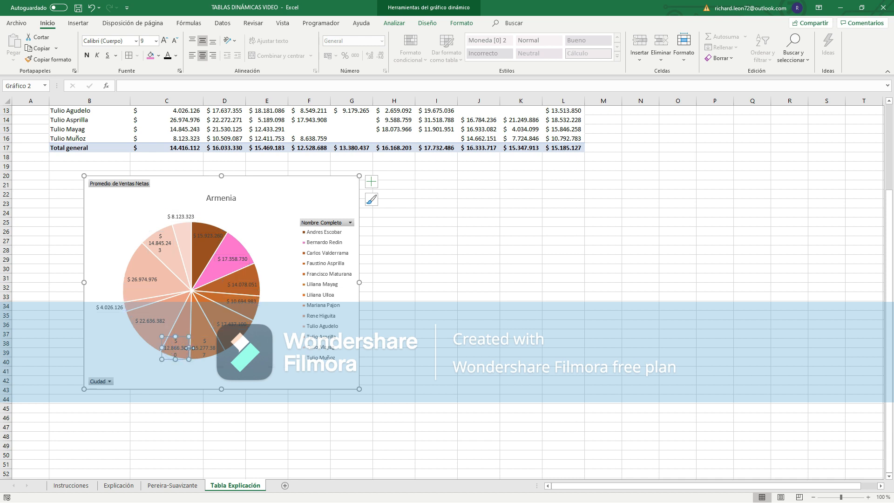
drag(190, 347, 230, 368)
click(202, 346)
click(163, 242)
drag(173, 244, 182, 244)
click(181, 216)
Set the font color of all the pie chart's data labels to black.
click(235, 257)
double_click(239, 256)
click(252, 236)
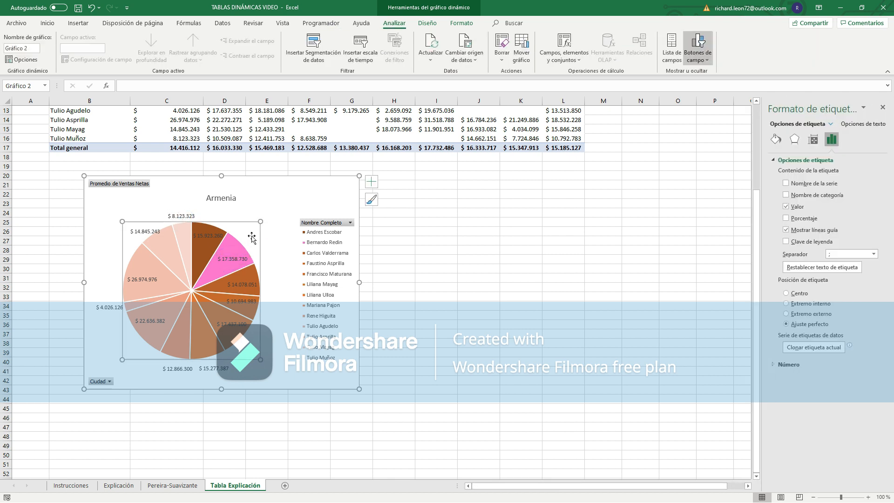
click(242, 259)
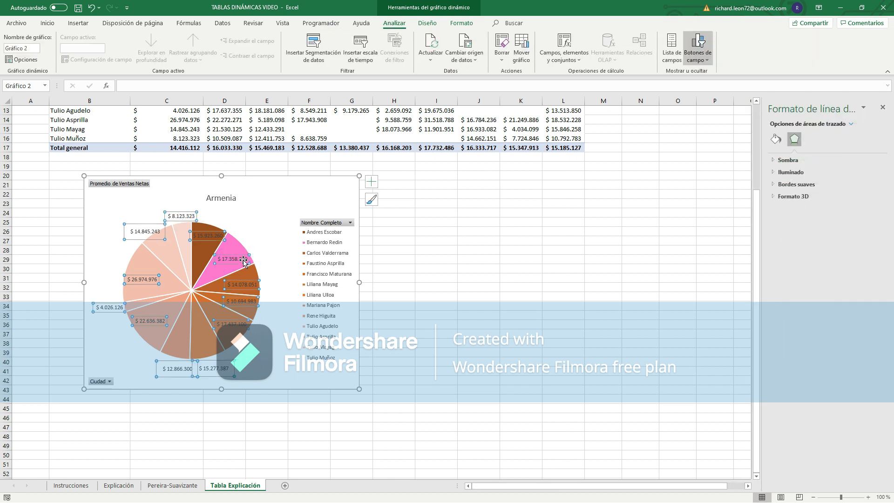
click(47, 23)
click(167, 55)
click(259, 237)
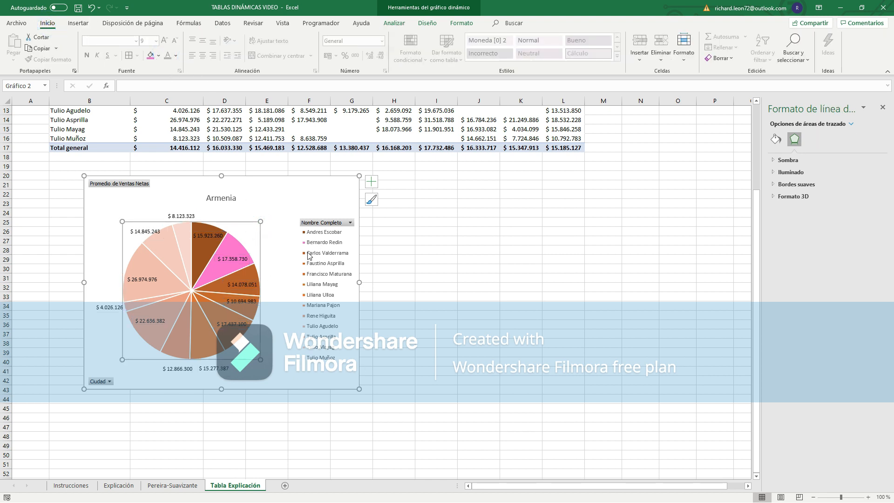
click(216, 237)
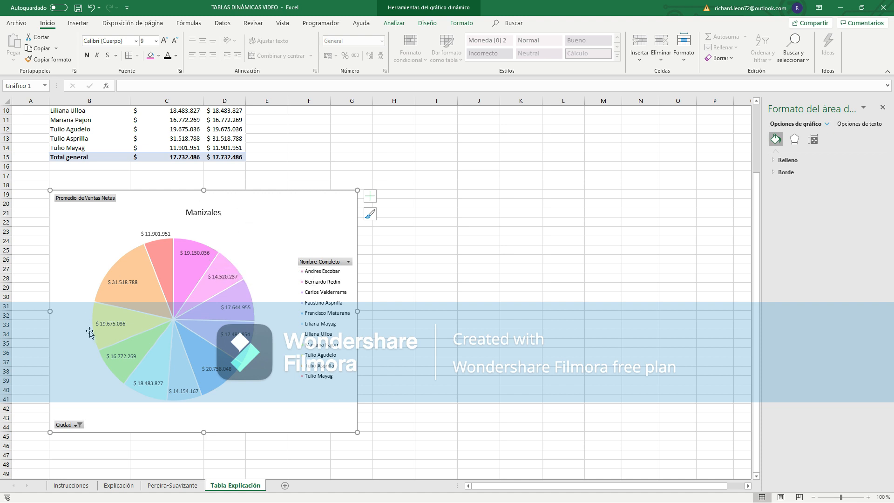
Filter the Manizales pie chart's Ciudad field to show only Bogotá instead of Manizales.
click(78, 425)
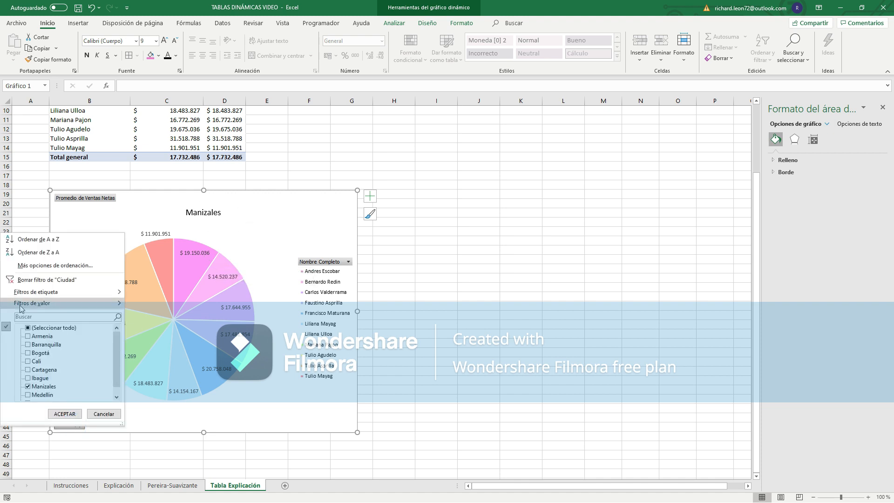
click(254, 270)
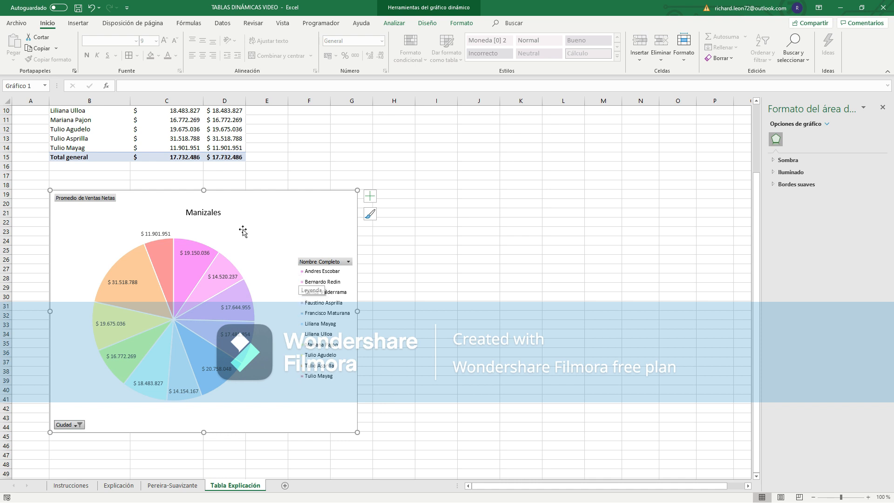
mouse_move(168, 252)
click(80, 425)
click(29, 353)
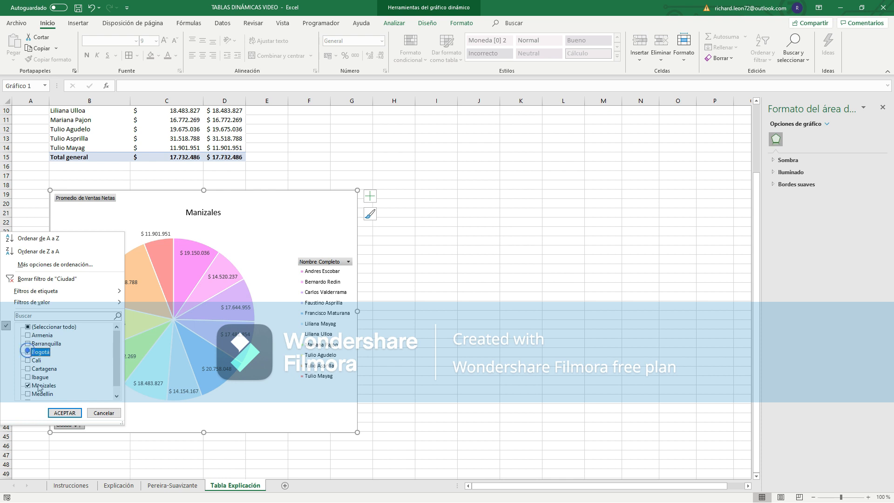
click(29, 386)
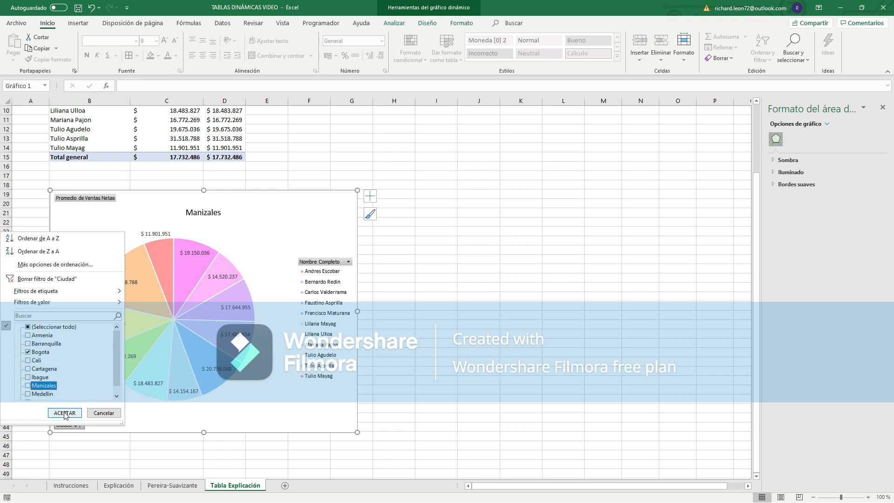
click(64, 413)
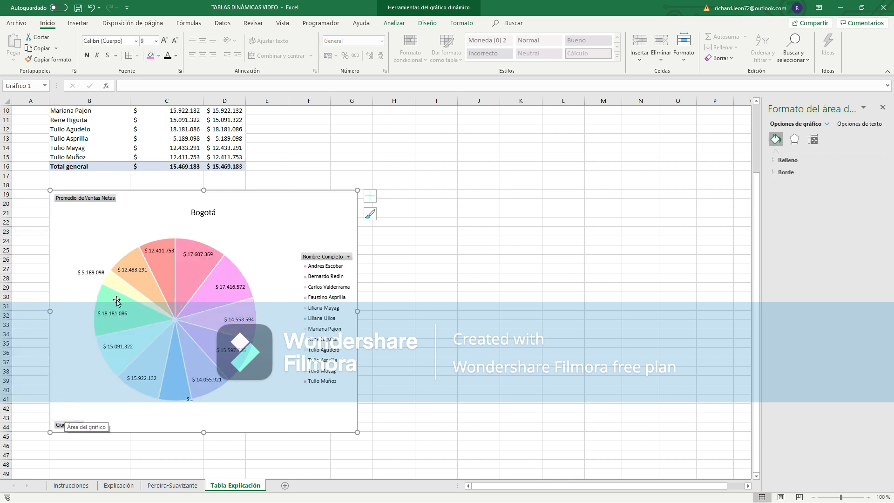
Move the truncated data label at the Bogotá pie's lower edge to just below the pie.
click(190, 399)
click(190, 399)
drag(190, 399, 193, 416)
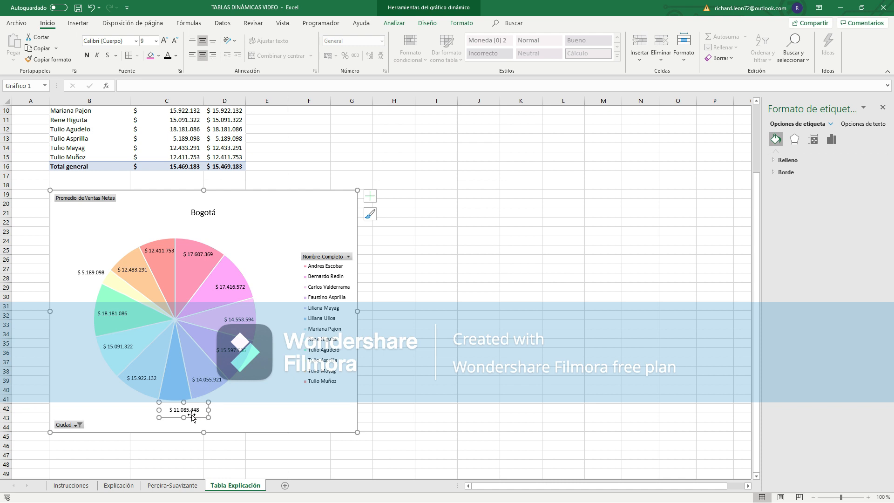
click(236, 390)
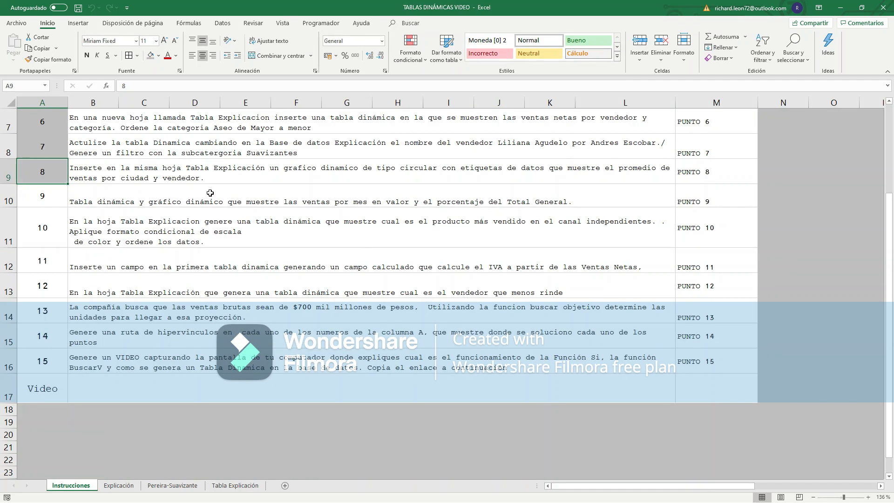
For exercise 9, insert a pivot chart with pivot table from all the Explicación data on a new sheet placed after Tabla Explicación.
click(211, 196)
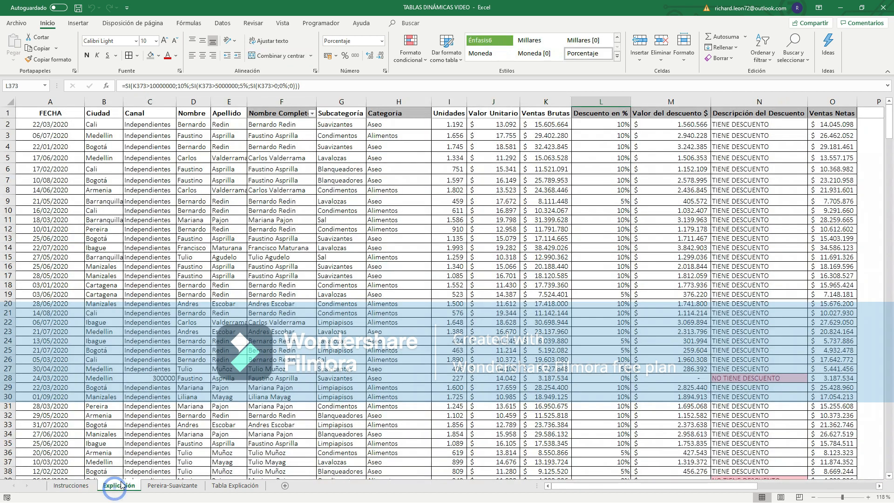
click(115, 489)
click(823, 115)
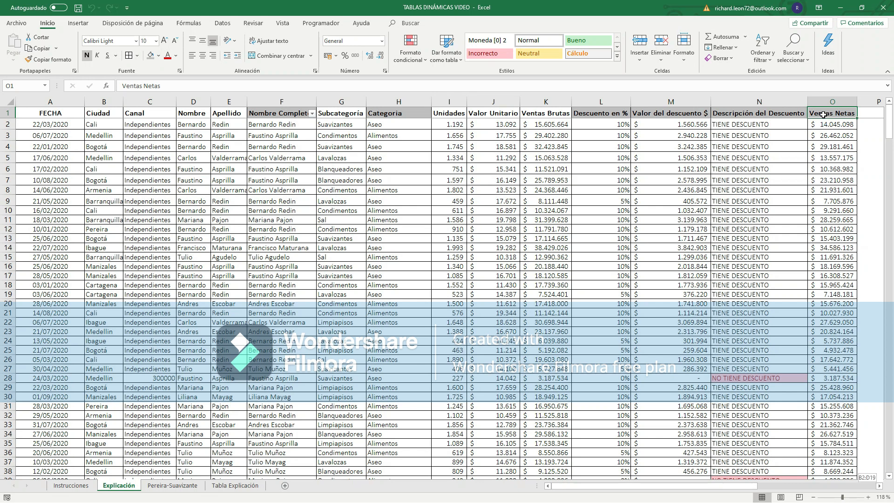
key(ctrl+shift+Down)
key(ctrl+shift+Left)
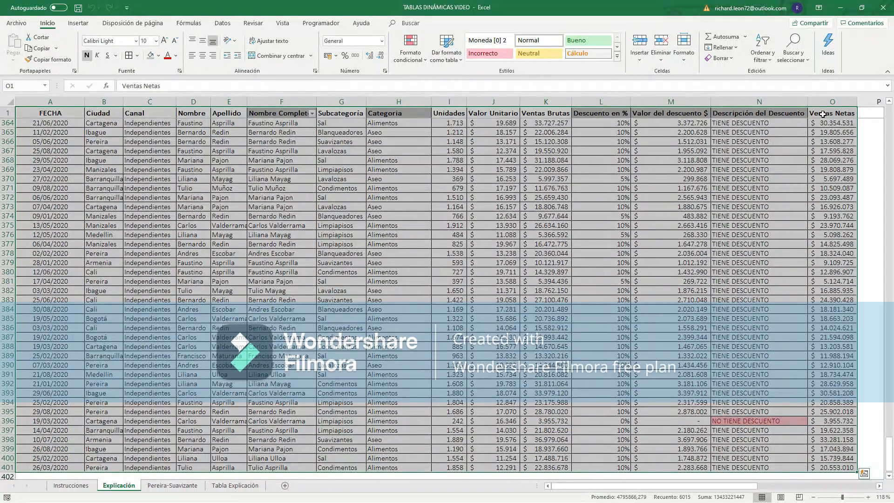
click(77, 24)
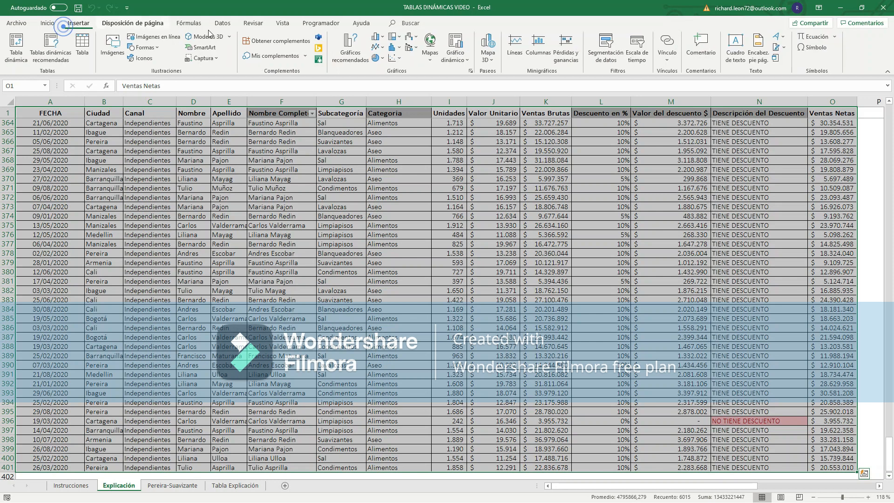
click(466, 60)
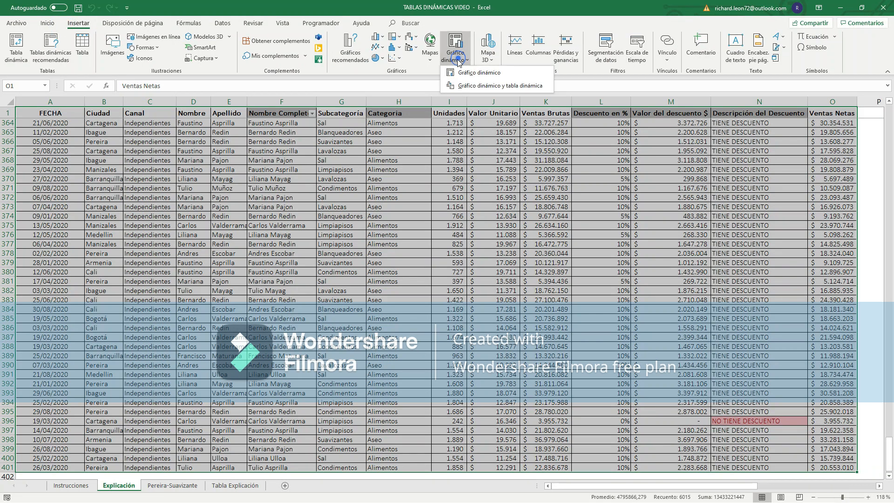
click(478, 89)
click(551, 355)
drag(114, 487, 306, 493)
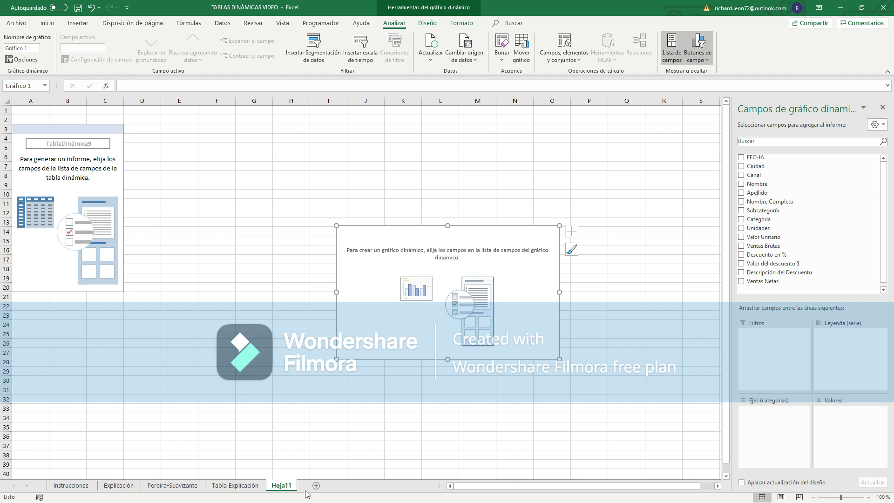
Add FECHA to the pivot table's rows (Filas) and Ventas Netas to its values (Valores).
click(58, 134)
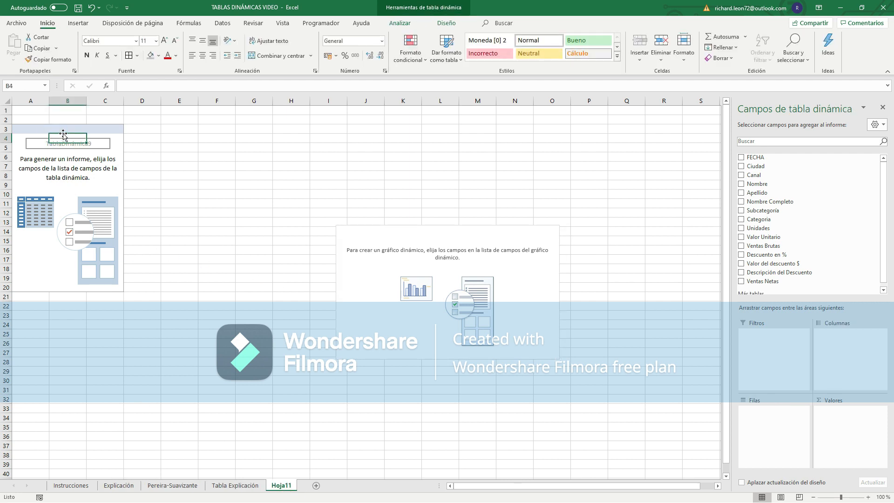
drag(754, 160, 766, 411)
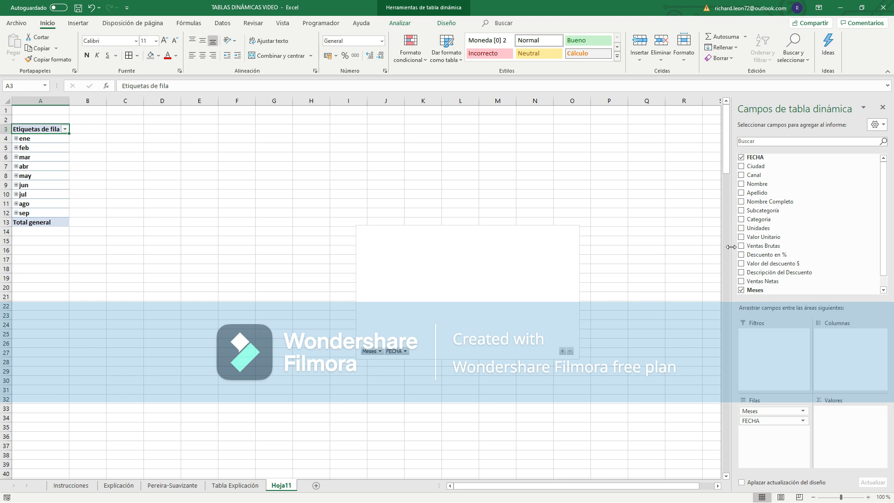
drag(761, 283, 835, 416)
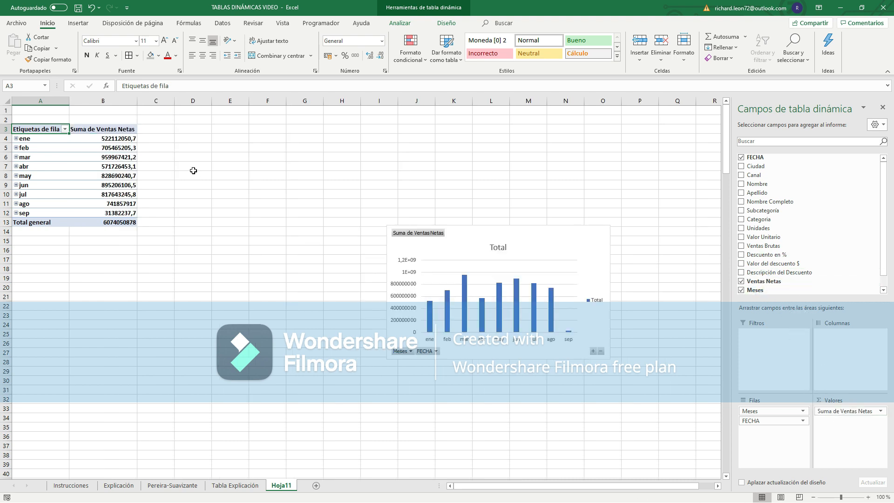
Format the Suma de Ventas Netas amounts, including the grand total, as accounting with the $ Español (Colombia) symbol and no decimals.
drag(89, 139, 119, 222)
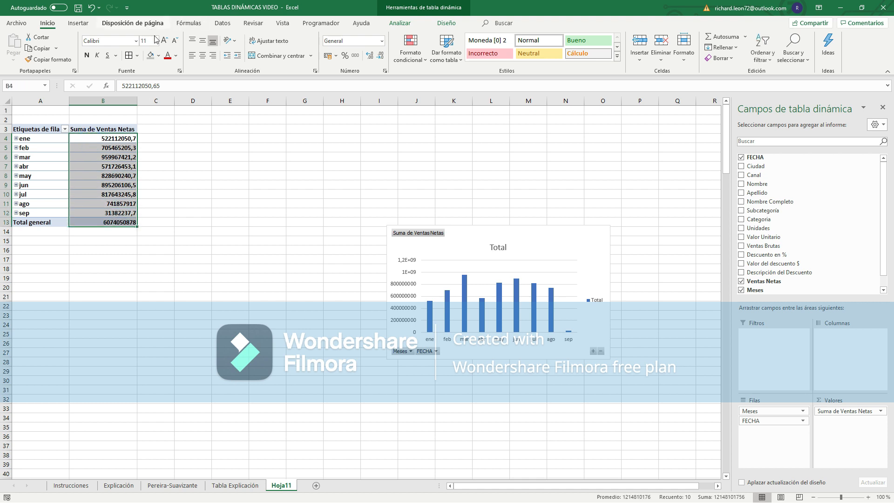
click(336, 56)
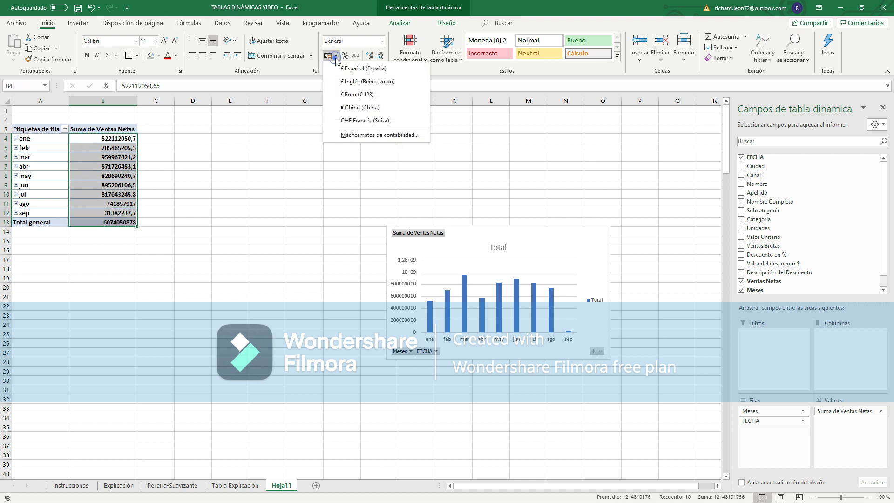
click(359, 137)
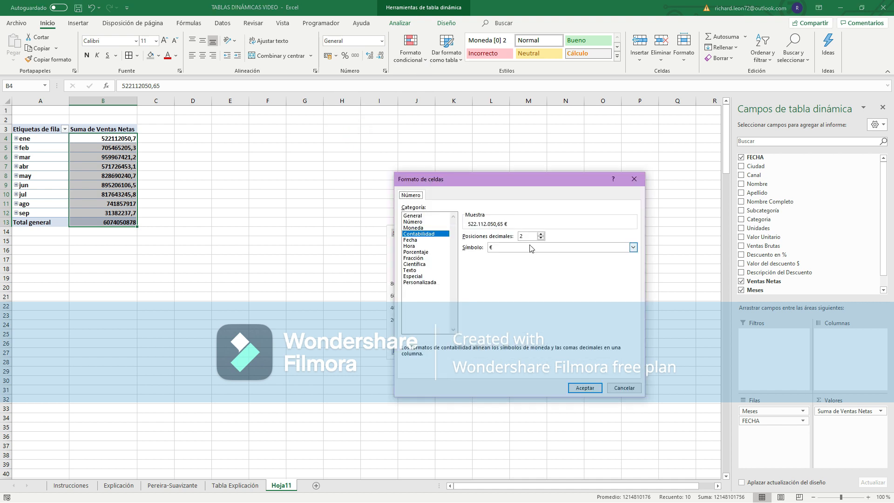
click(633, 248)
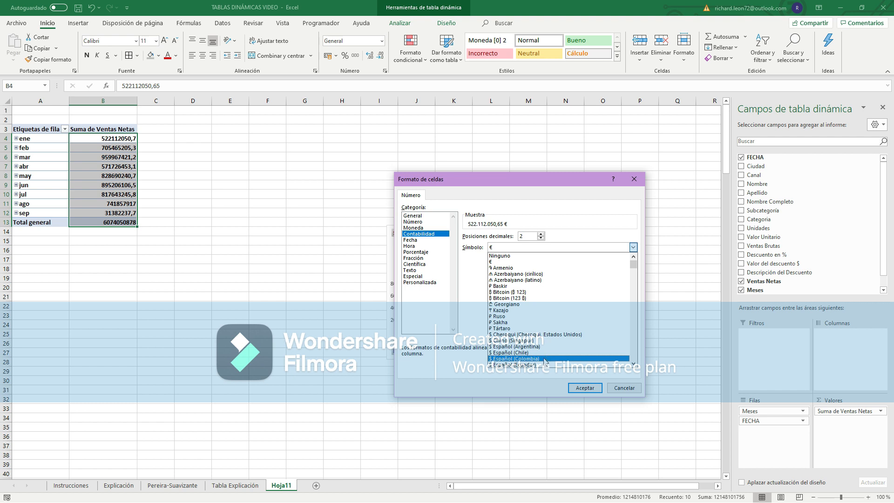
click(545, 359)
click(589, 391)
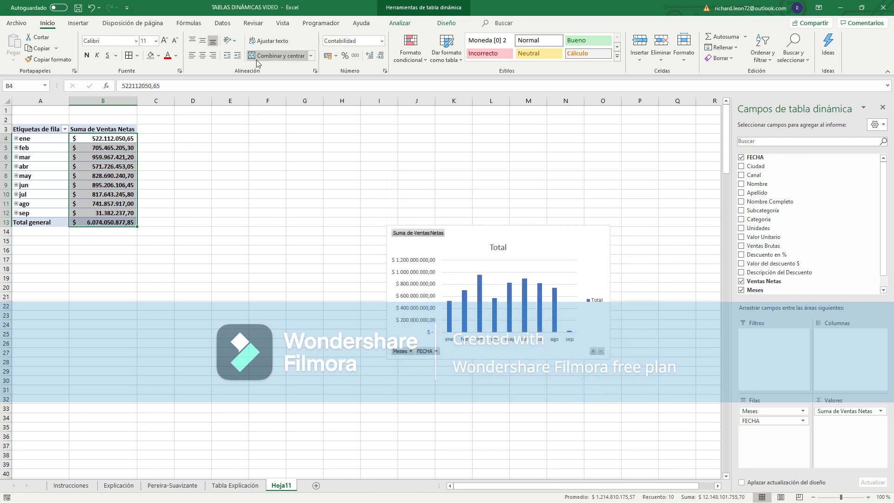
click(381, 57)
click(382, 56)
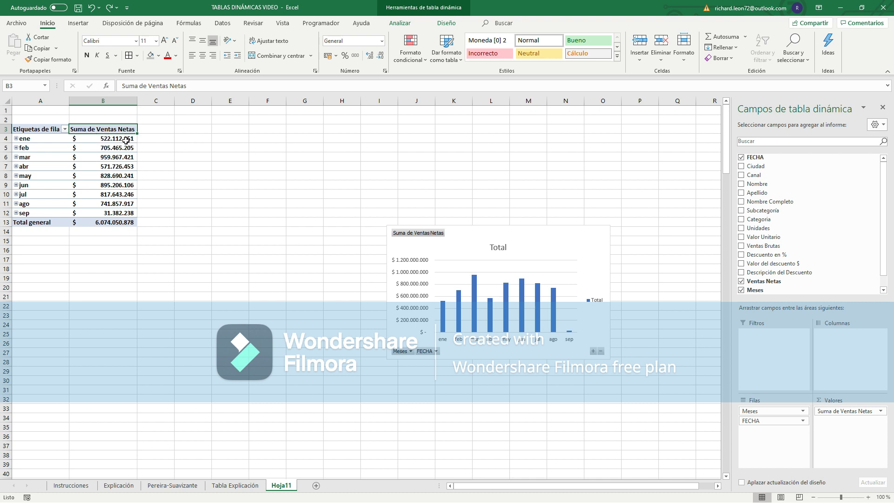
Add Ventas Netas to the pivot table's values (Valores) a second time and show it as % del total general.
mouse_move(108, 224)
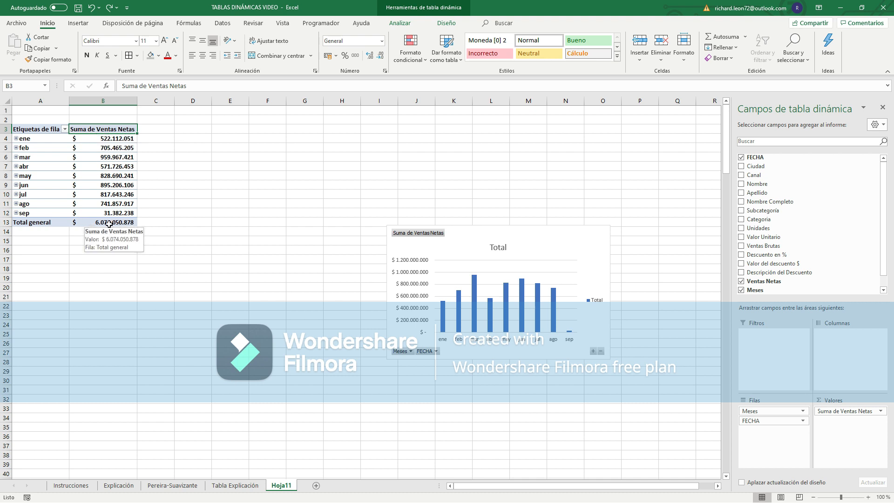
drag(778, 281, 840, 423)
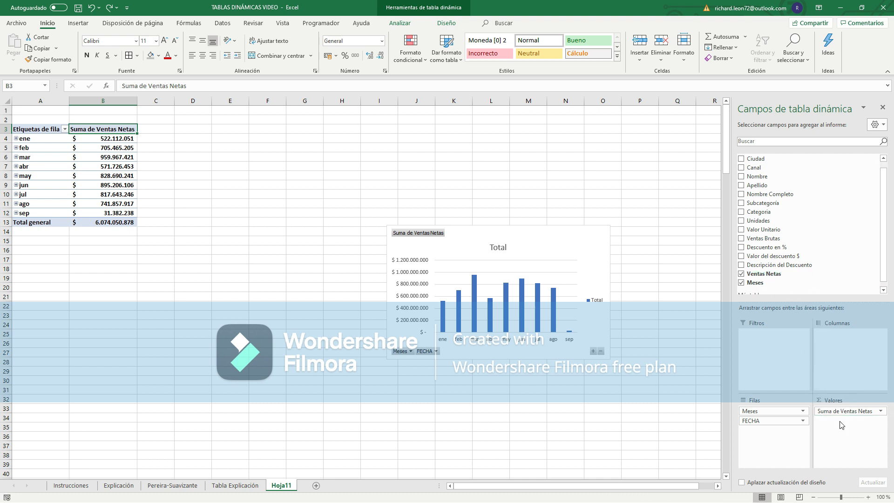
click(880, 421)
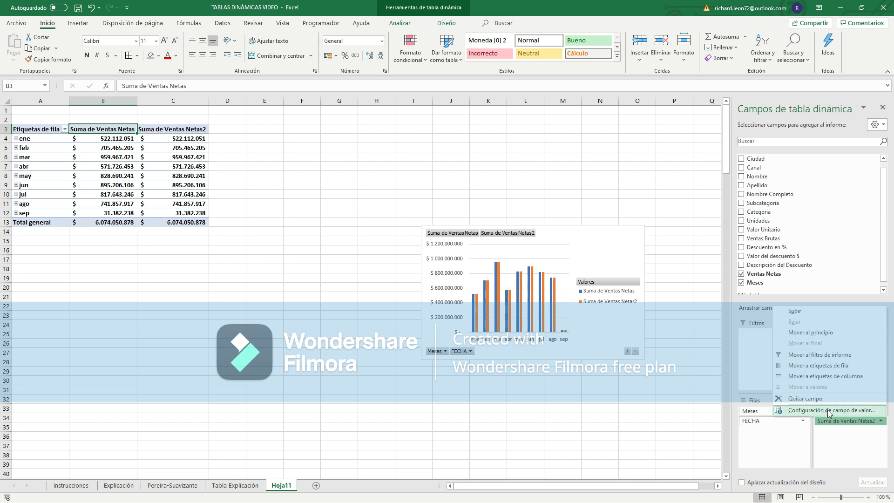
click(828, 411)
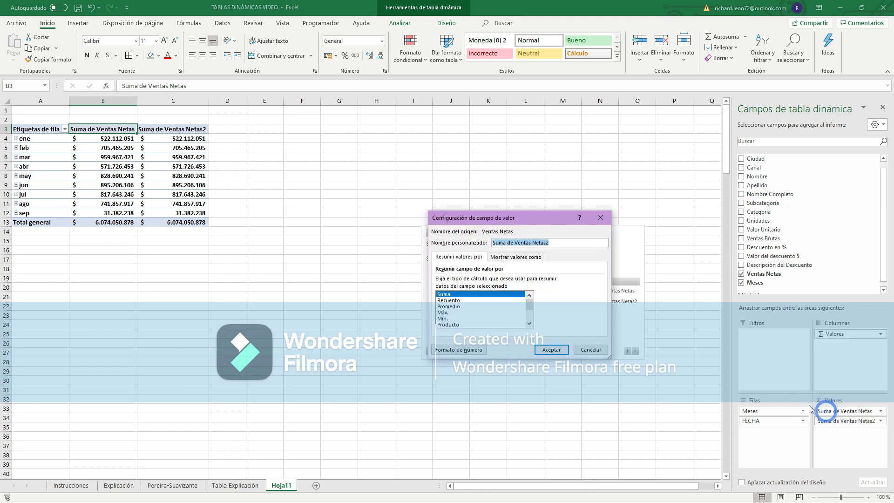
click(507, 258)
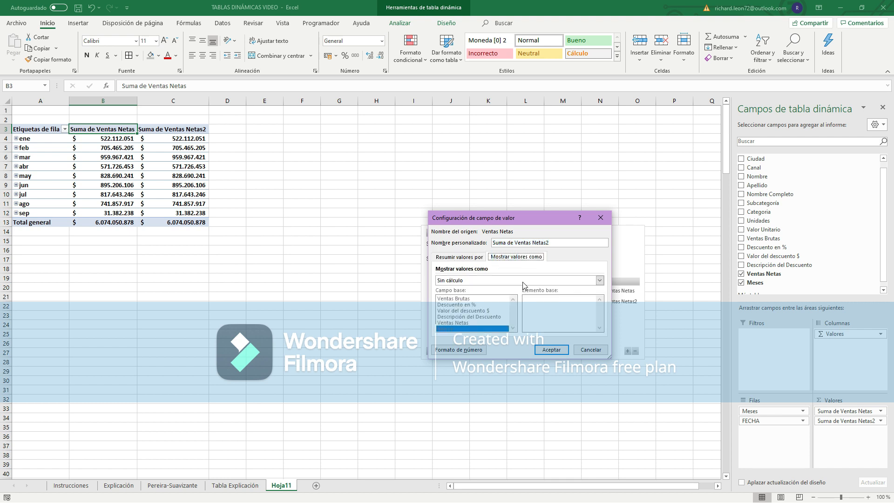
click(599, 280)
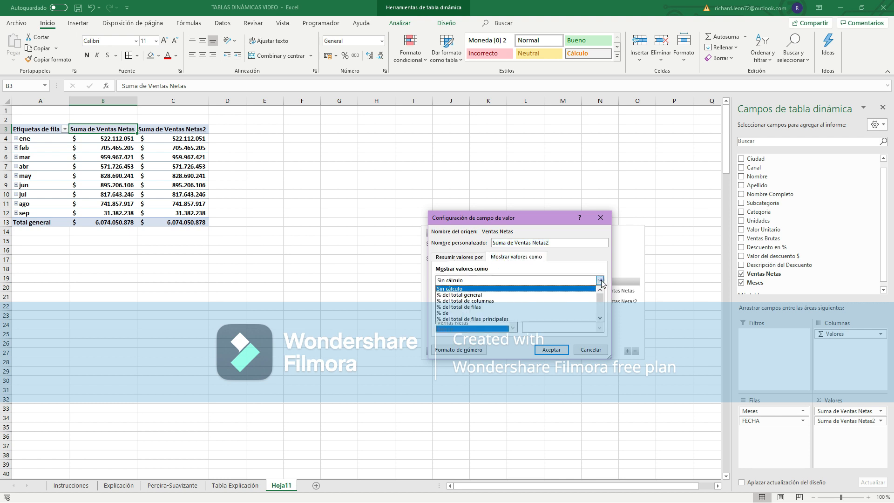
click(458, 295)
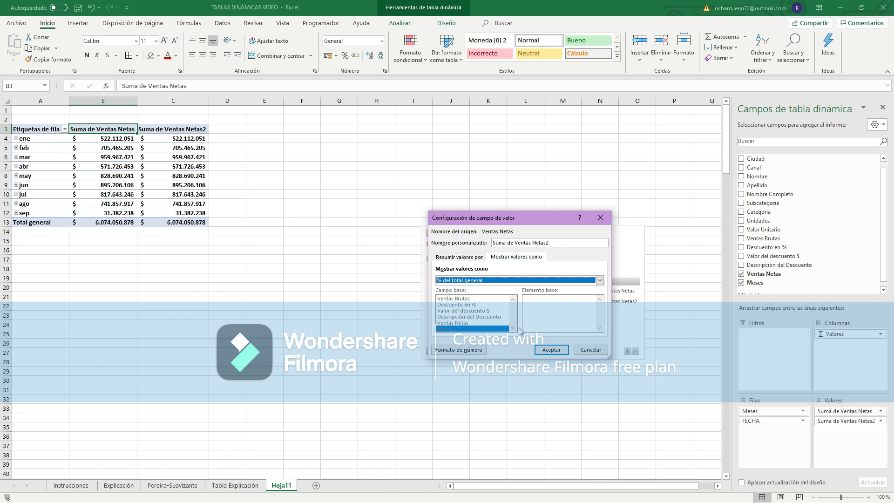
click(551, 350)
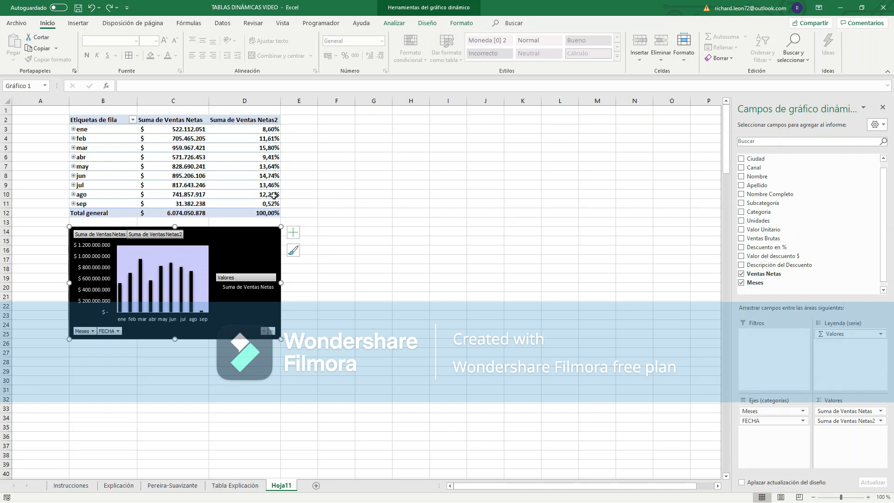
Sort the Explicación data by FECHA from newest to oldest to check the latest sales date, and return to Hoja11.
mouse_move(193, 149)
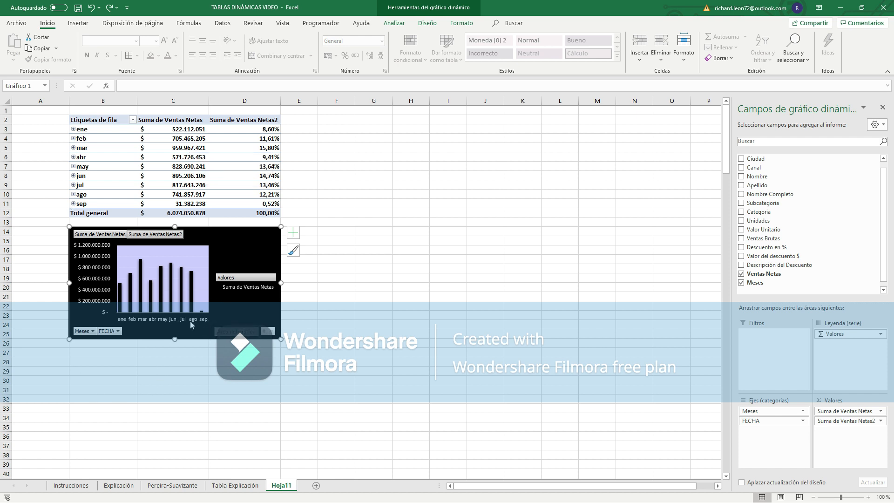
click(113, 486)
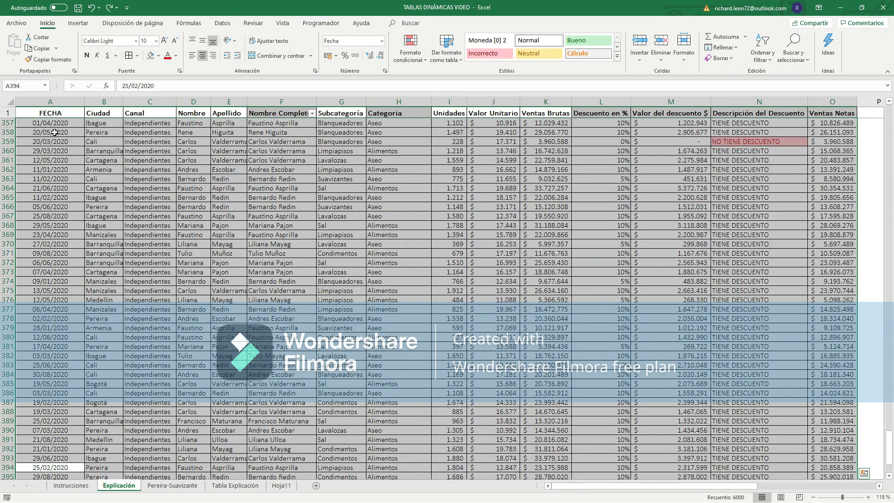
click(54, 133)
drag(890, 451, 881, 116)
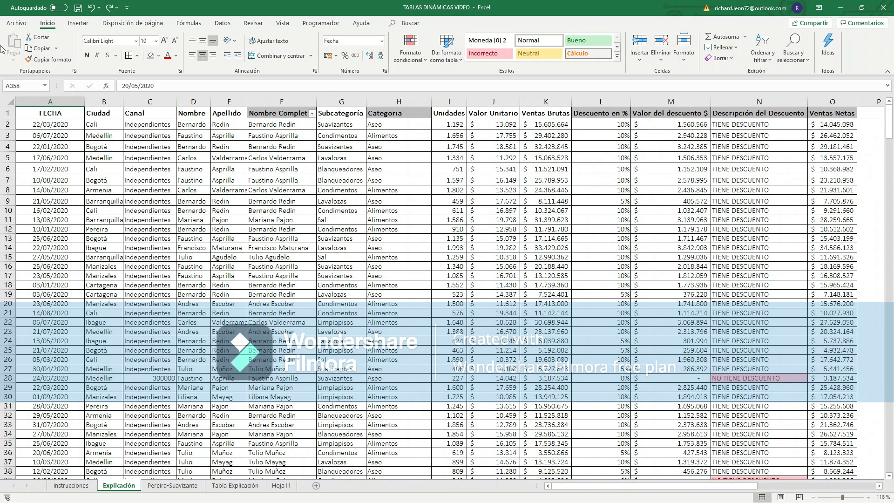
right_click(41, 150)
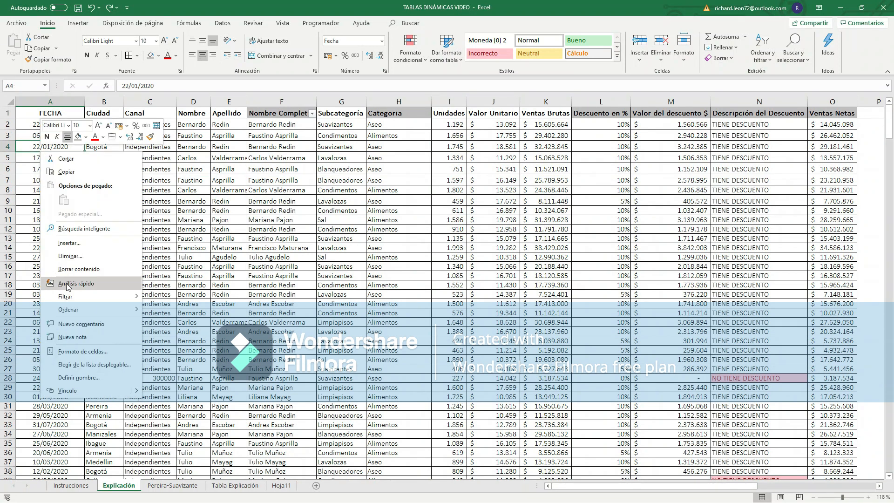
mouse_move(93, 310)
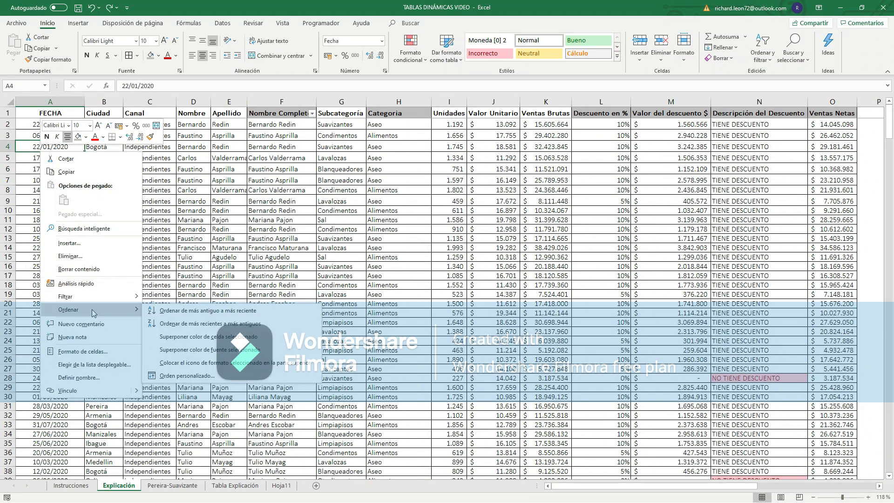
click(204, 324)
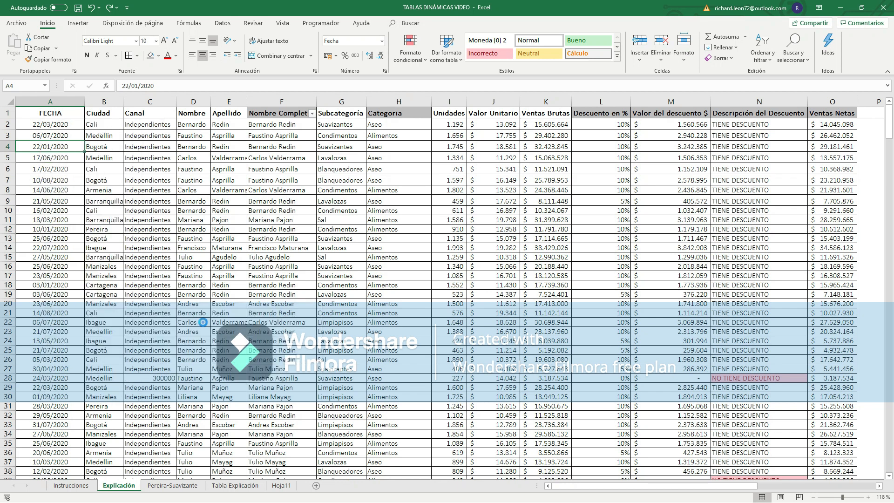
click(50, 126)
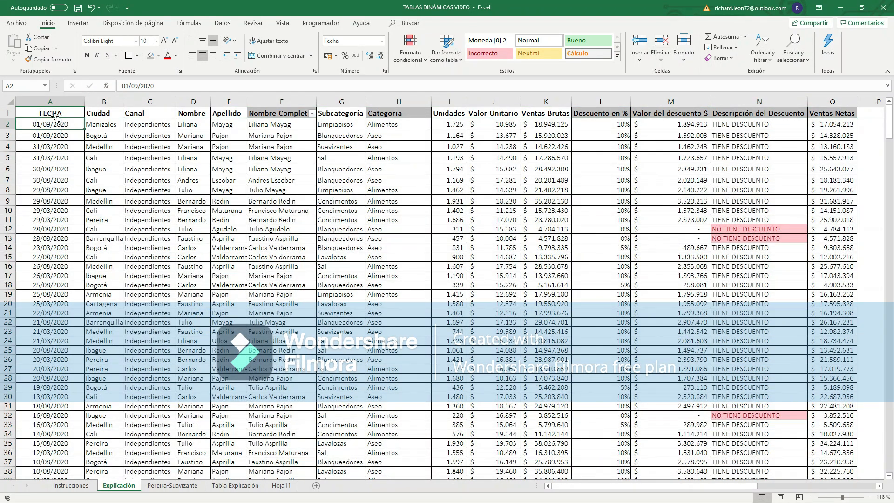
click(281, 485)
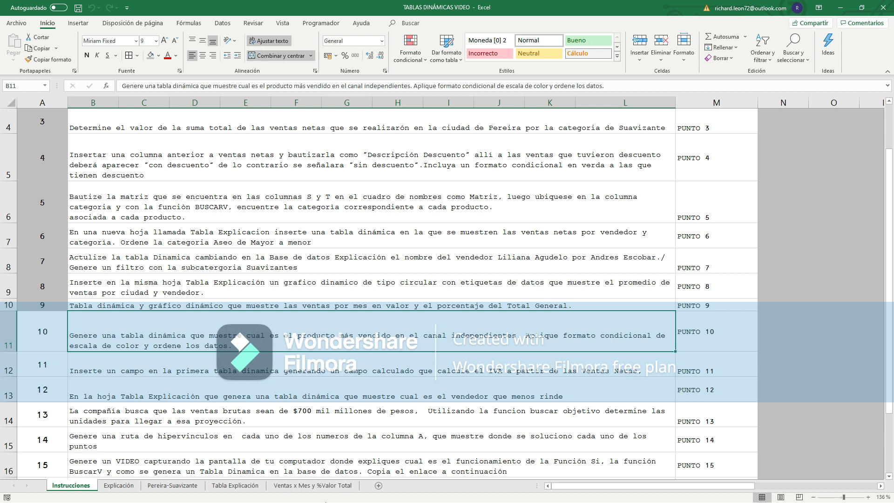
For exercise 10, insert a pivot table from all the Explicación data on a new worksheet.
click(119, 485)
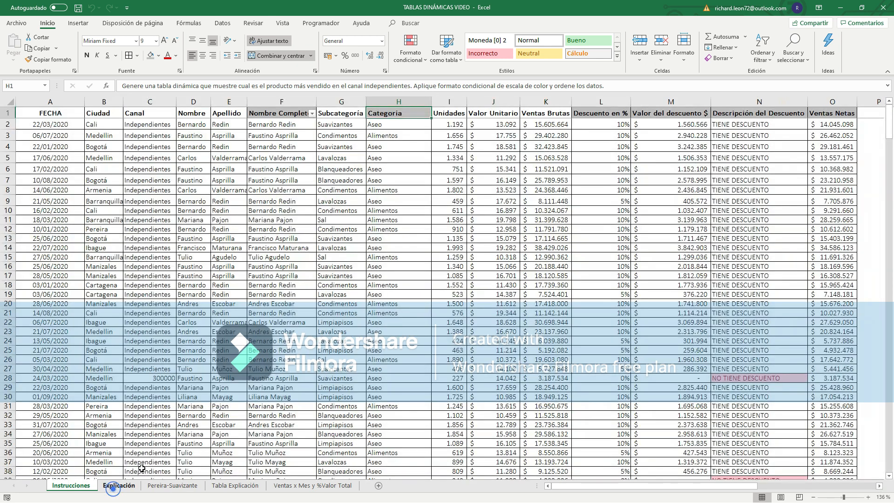
click(833, 116)
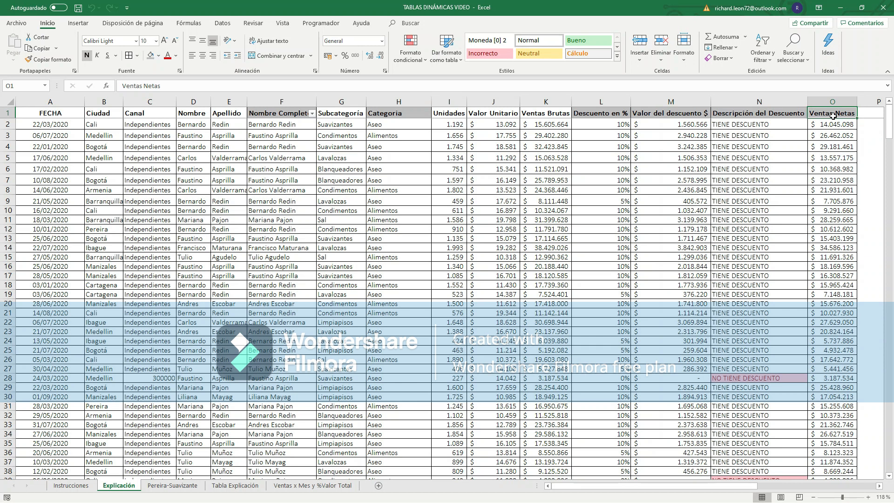
key(ctrl+shift+Down)
key(ctrl+shift+Left)
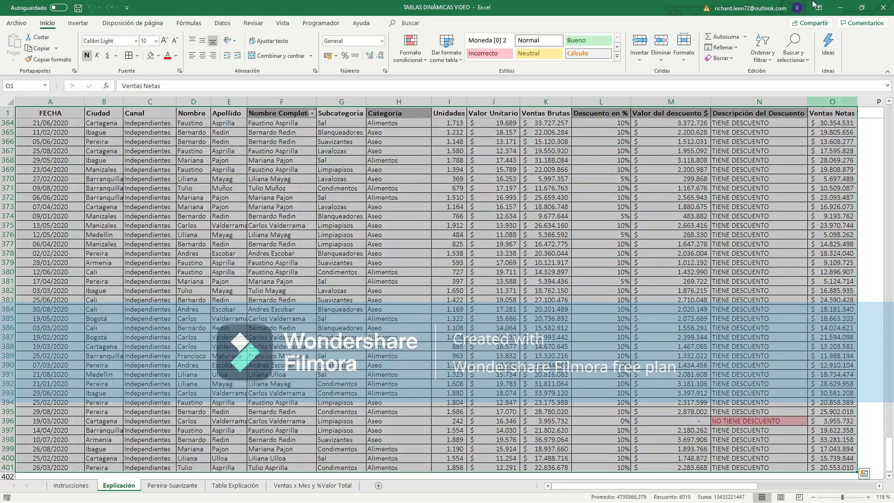
click(83, 23)
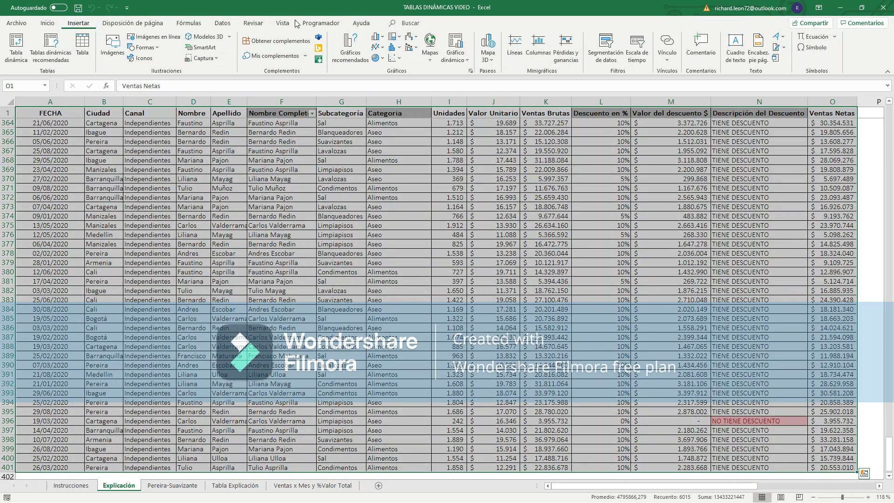
click(16, 49)
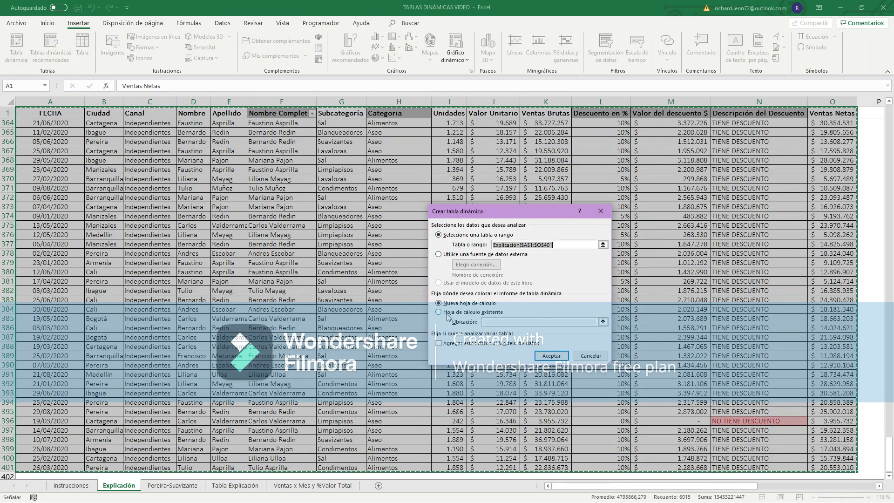
click(551, 355)
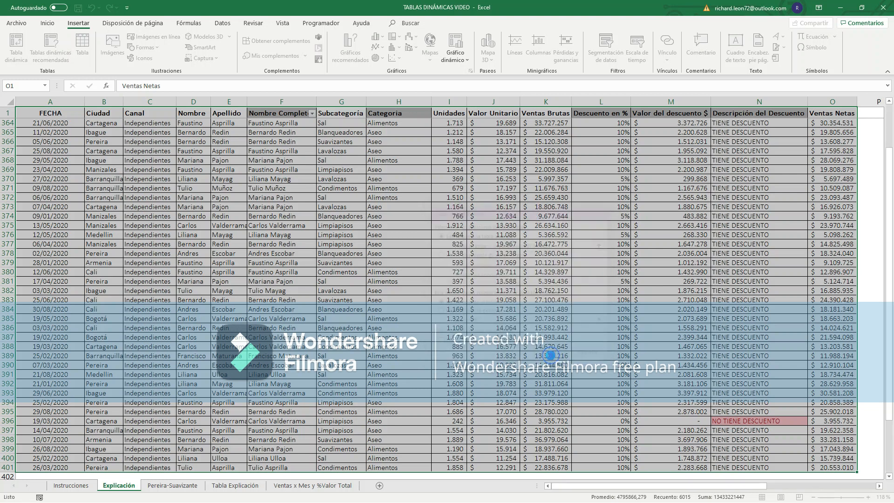
Place the new sheet after Ventas x Mes y %Valor Total and move the empty pivot table so it starts at B2.
drag(244, 498, 400, 495)
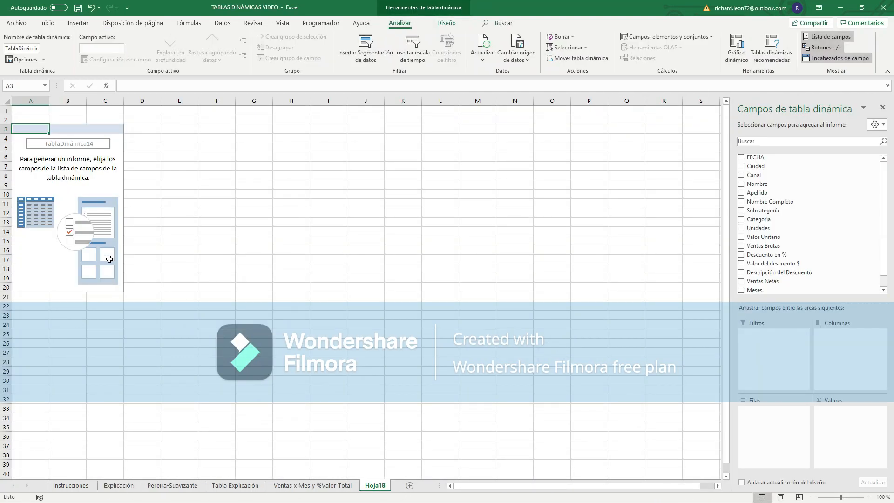
drag(34, 129, 99, 287)
drag(125, 144, 142, 134)
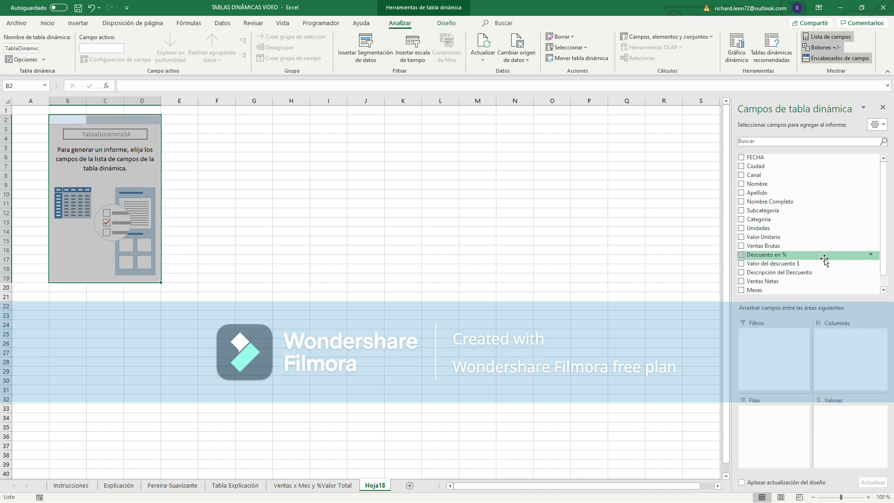
Lay out the pivot table with Canal filtered to Independientes, Subcategoría as rows (Filas) and Ventas Netas as values (Valores).
drag(805, 181, 774, 344)
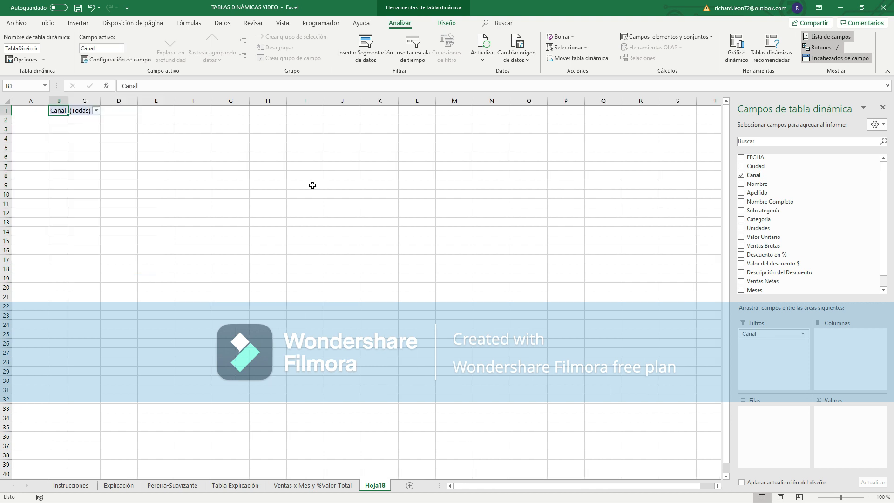
click(96, 111)
click(34, 148)
click(54, 228)
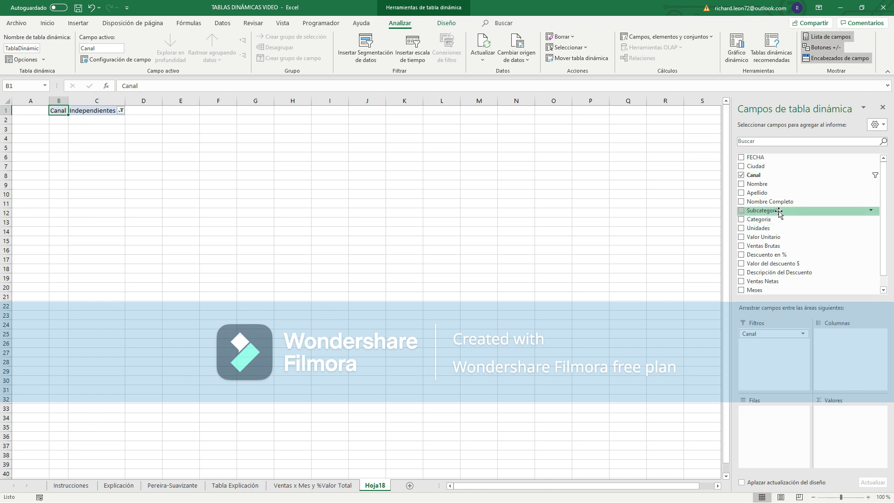
drag(779, 213, 768, 413)
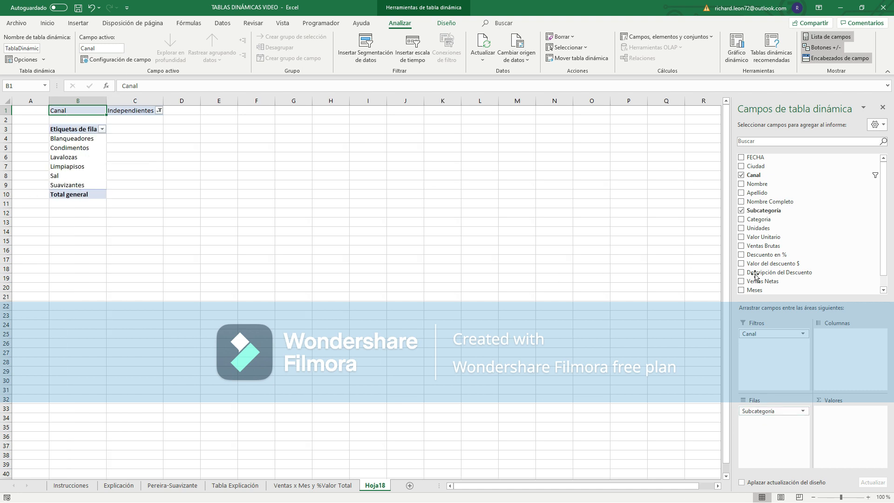
drag(784, 282, 848, 418)
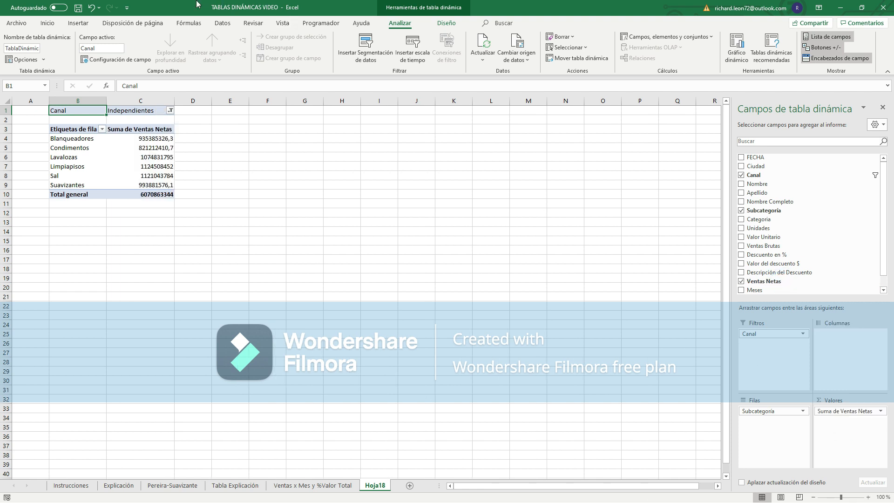
Format the Suma de Ventas Netas amounts in C4:C10 as accounting with the $ Español (Colombia) symbol and no decimals.
drag(136, 140, 149, 193)
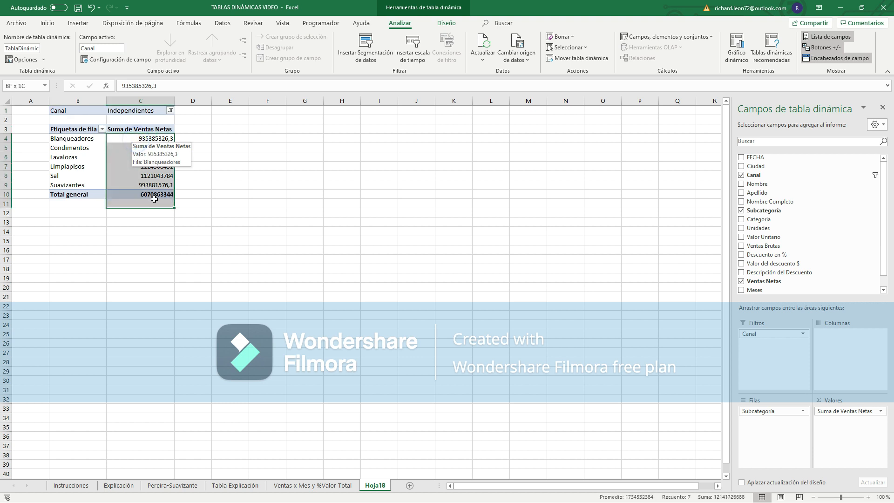
click(47, 24)
click(336, 55)
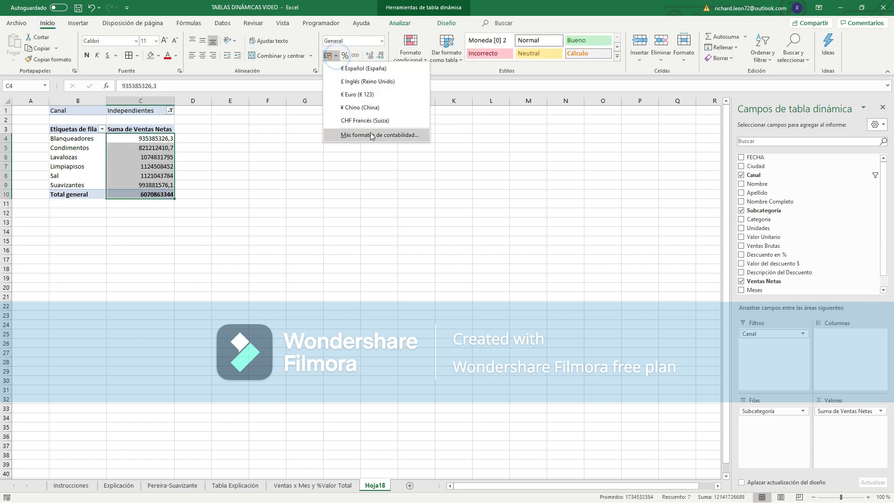
click(370, 135)
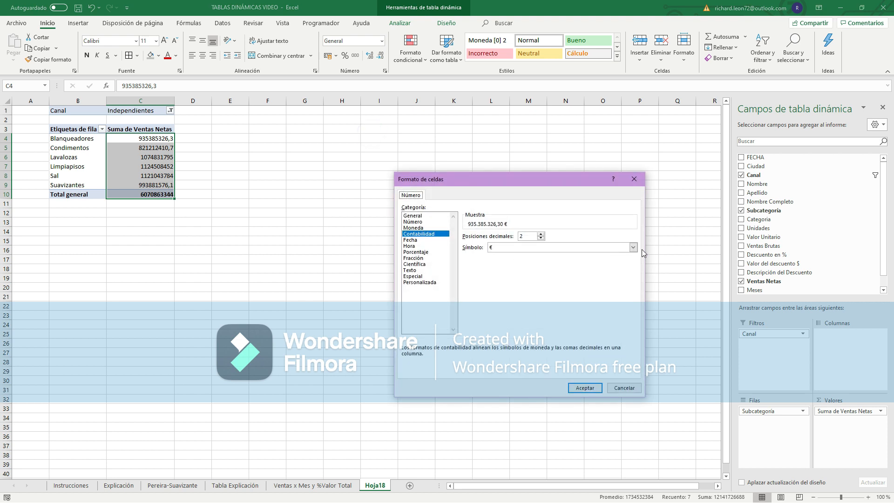
click(634, 248)
click(513, 357)
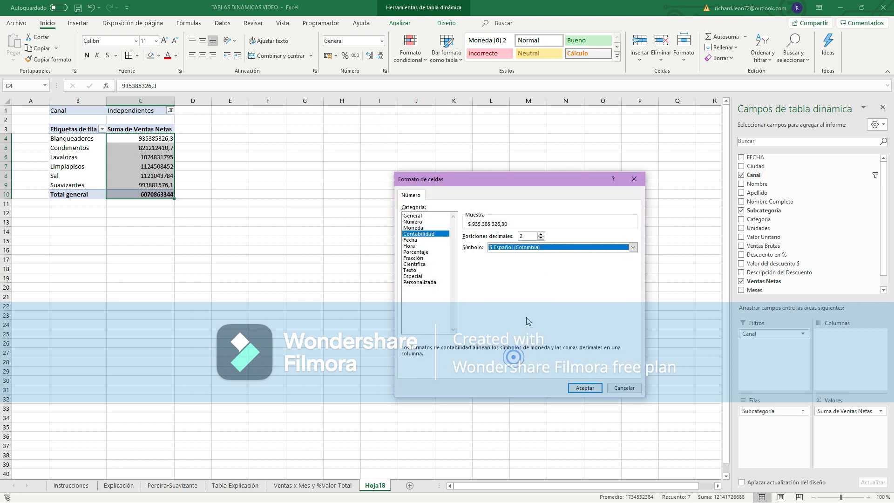
click(540, 239)
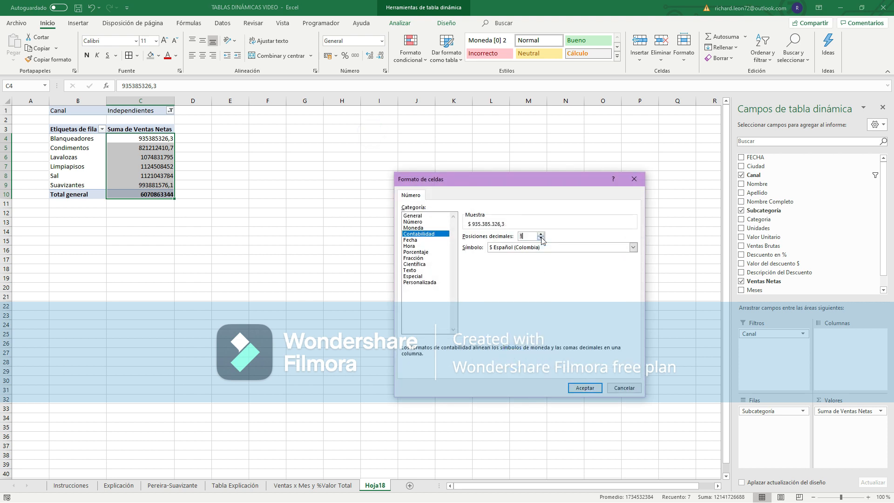
click(585, 388)
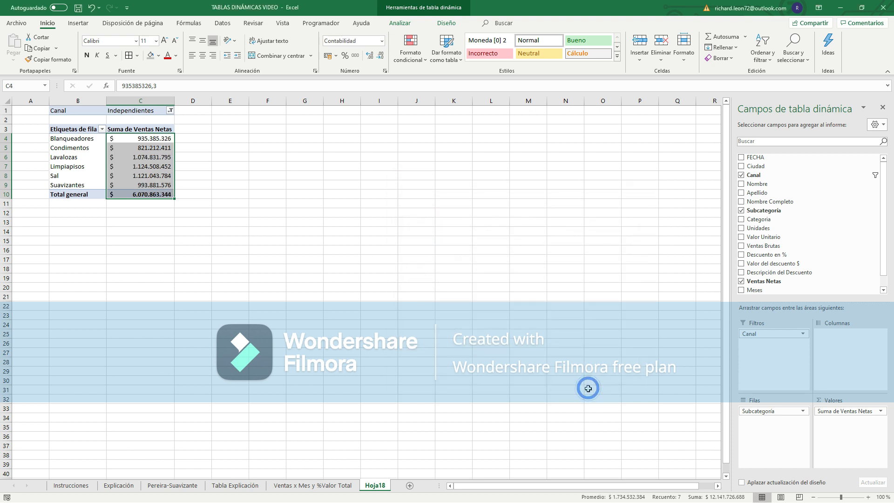
click(167, 210)
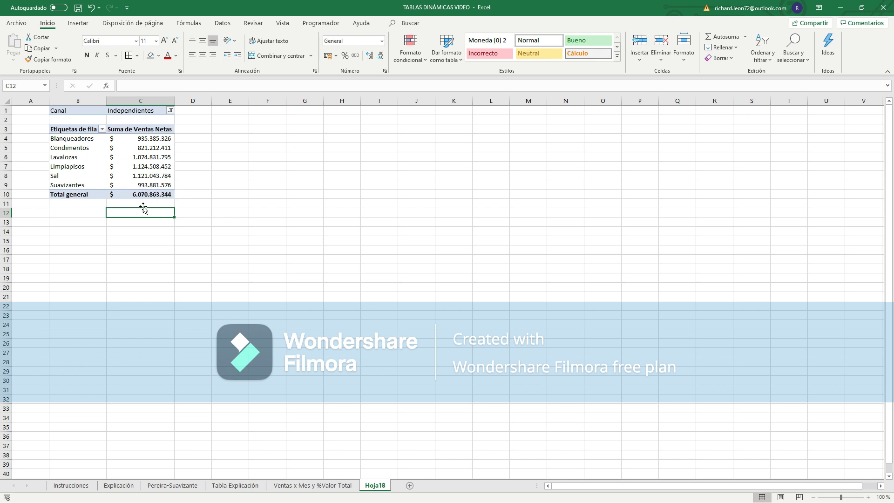
Apply the green-yellow-red color scale to the Suma de Ventas Netas amounts in C4:C9, excluding the grand total.
drag(157, 141, 157, 184)
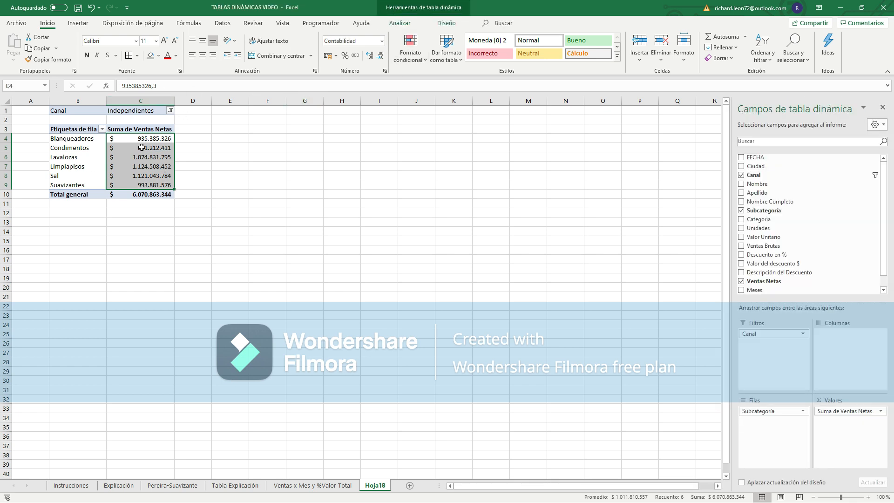
click(423, 60)
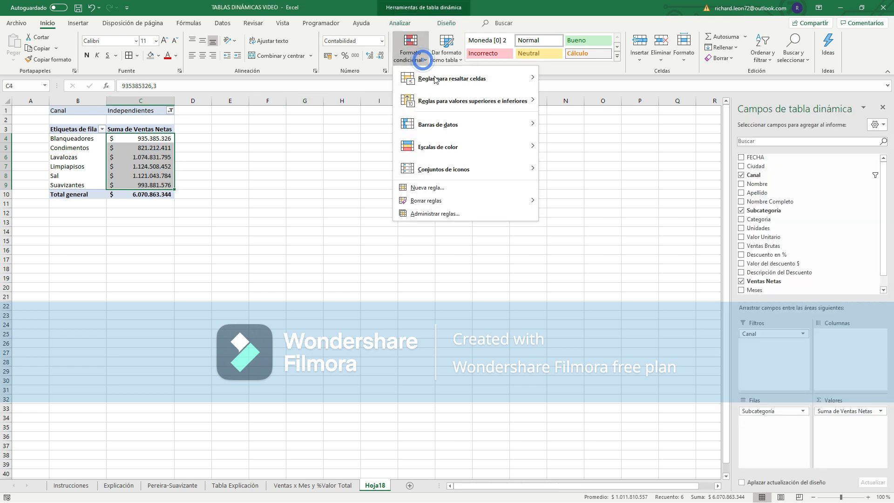
mouse_move(505, 148)
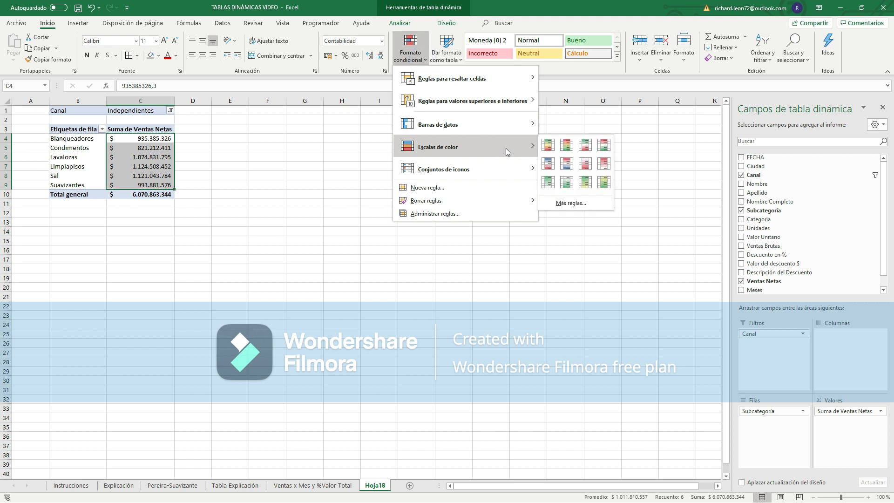
click(549, 146)
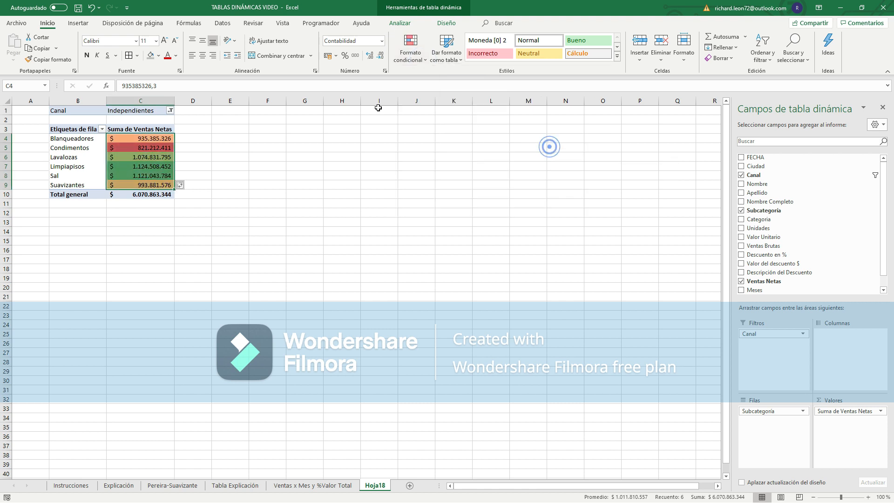
Sort the subcategories by Suma de Ventas Netas from largest to smallest, then select the top-ranked product and its amount.
right_click(157, 161)
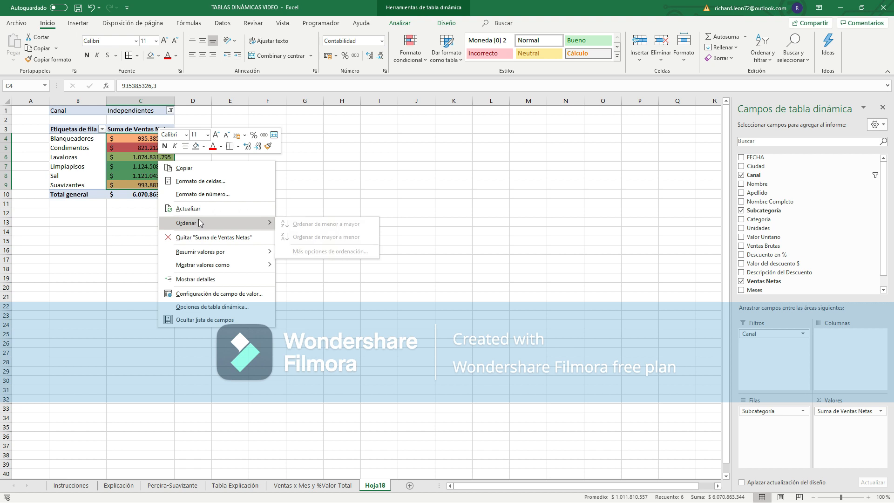
click(132, 167)
click(133, 157)
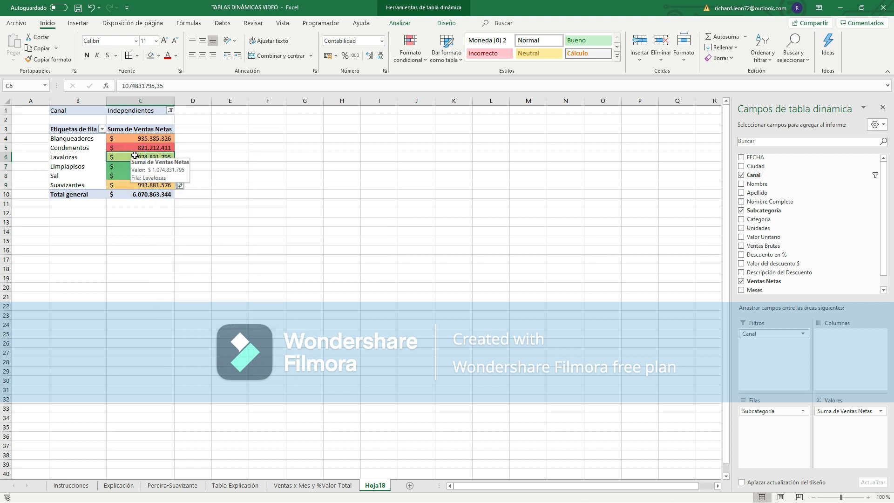
right_click(134, 155)
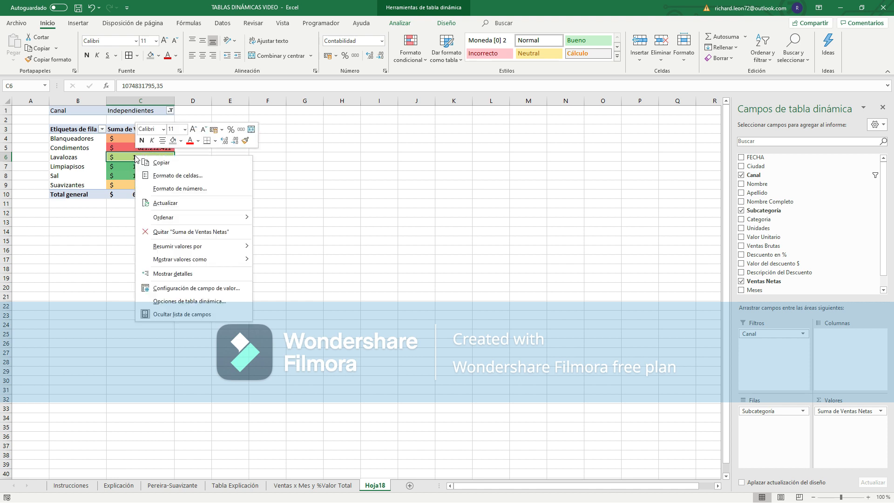
mouse_move(206, 215)
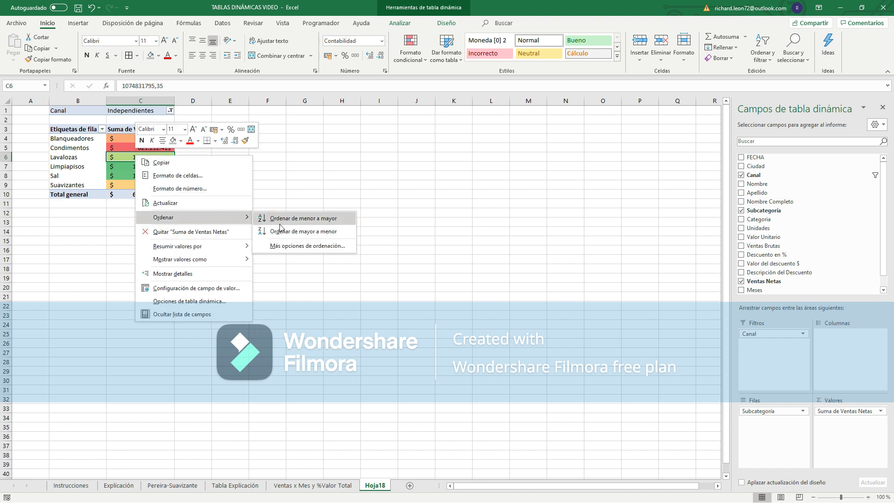
click(310, 233)
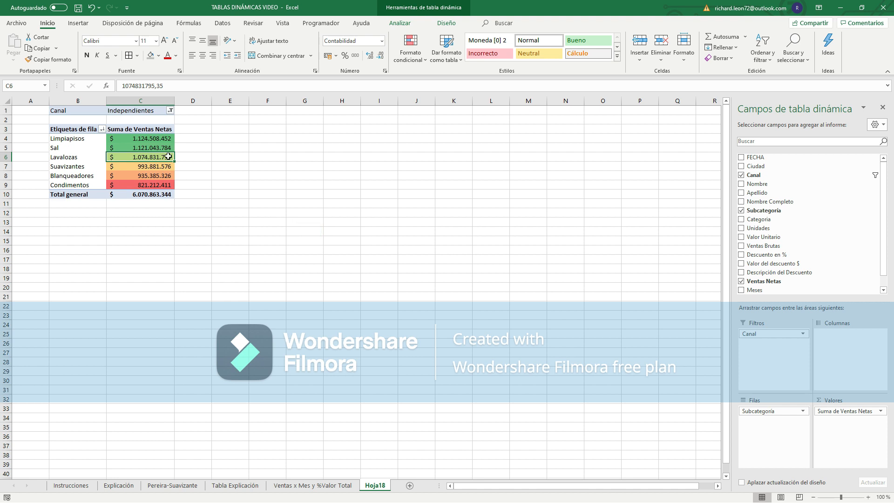
click(94, 138)
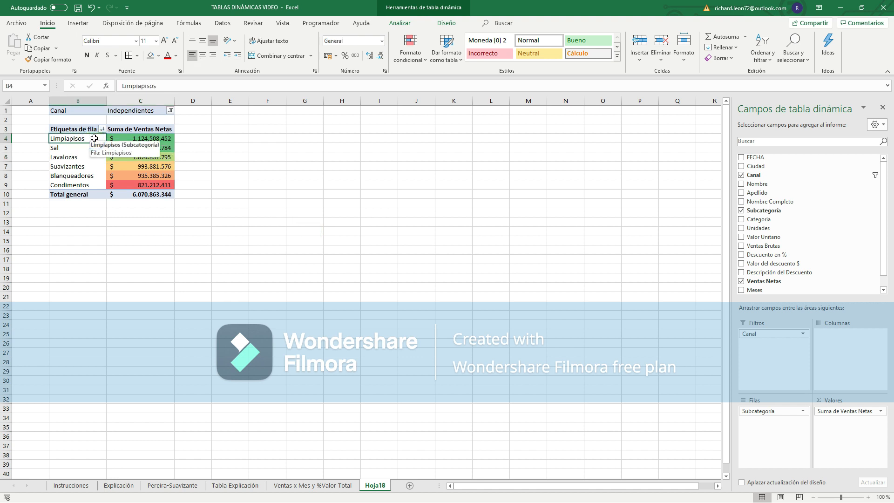
click(157, 139)
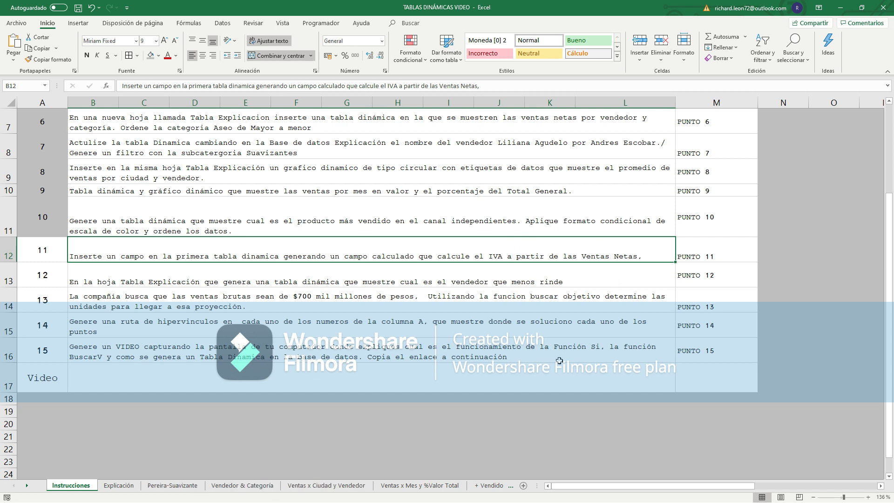
For exercise 11, start a calculated field in the Vendedor & Categoría pivot table and name it IVA 19%.
click(243, 485)
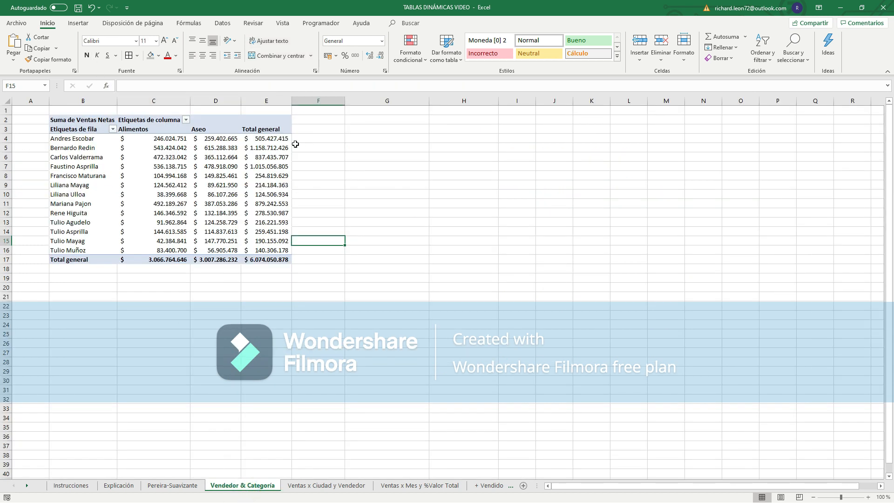
click(270, 140)
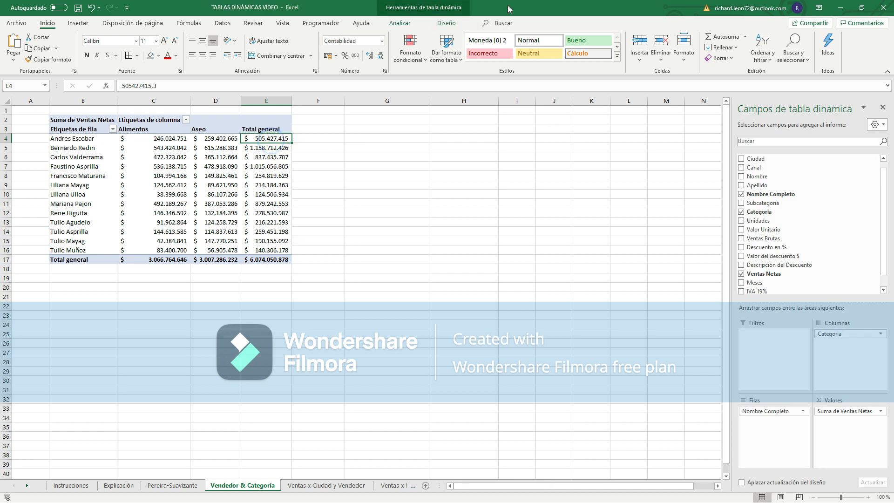
click(400, 24)
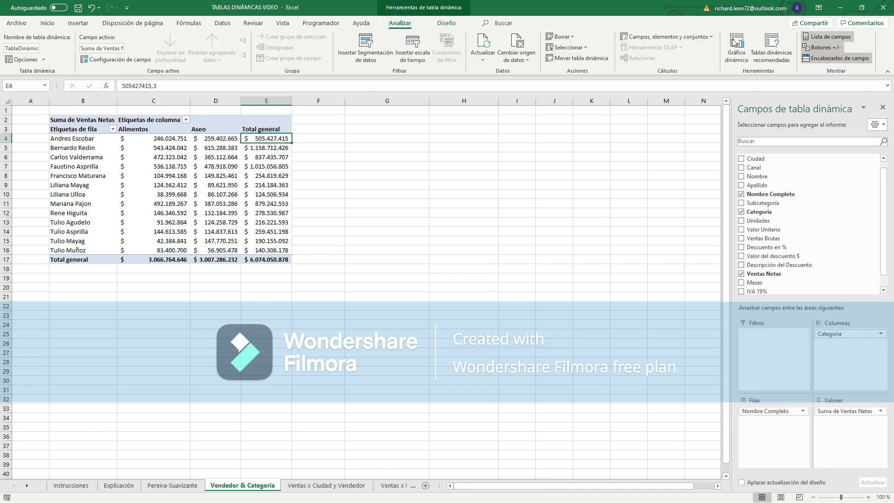
click(710, 39)
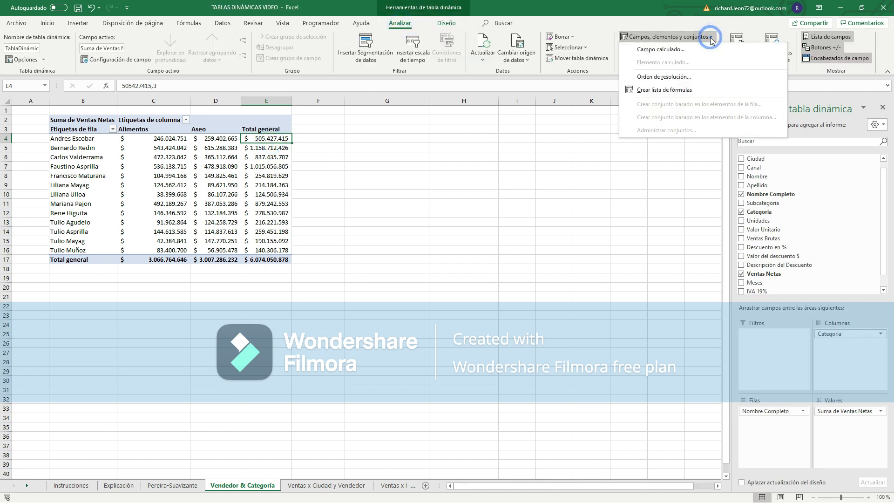
click(704, 49)
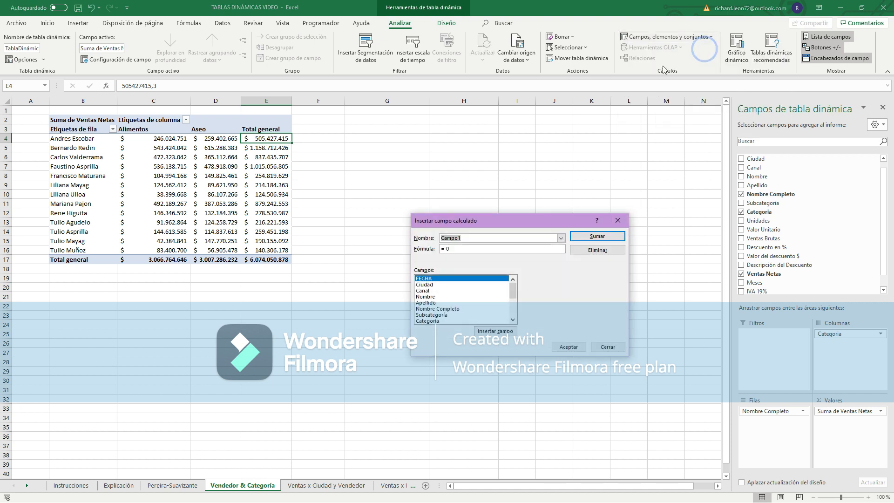
key(BackSpace)
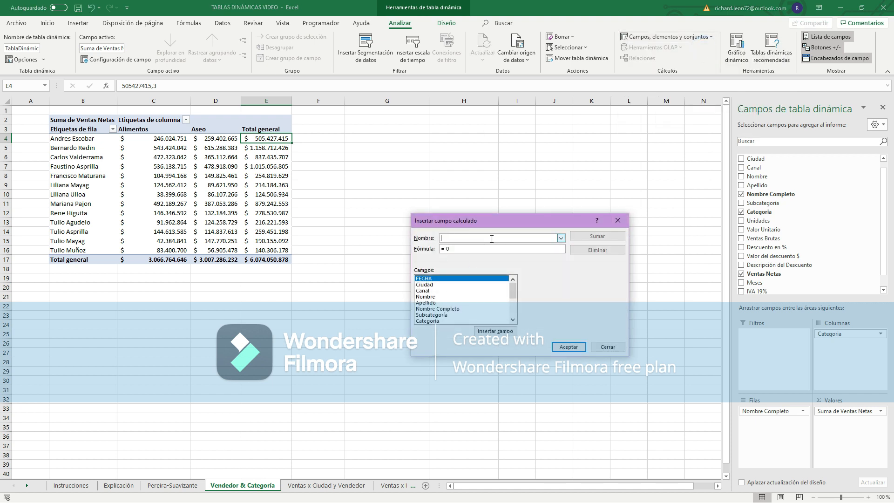
text(IVA)
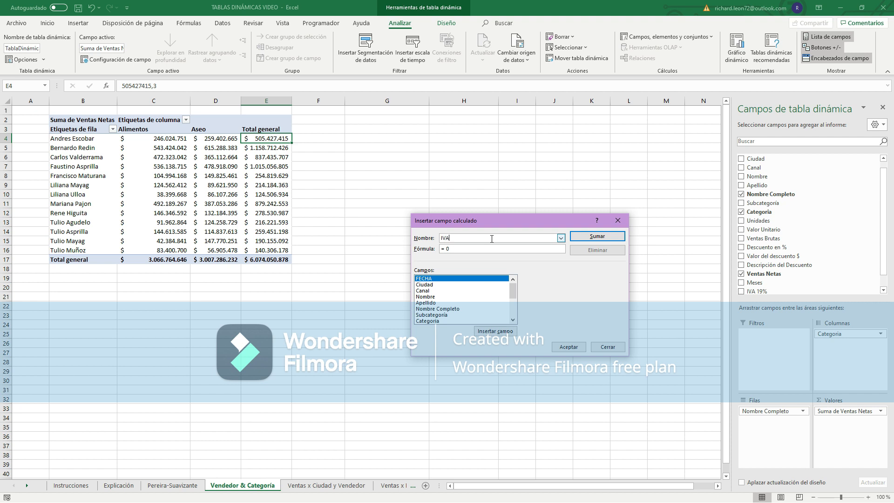
text( 19%)
Define the IVA 19% formula as 19% of the Ventas Netas field and add it to the pivot table.
click(447, 249)
scroll(459, 307, down, 3)
click(454, 310)
double_click(447, 309)
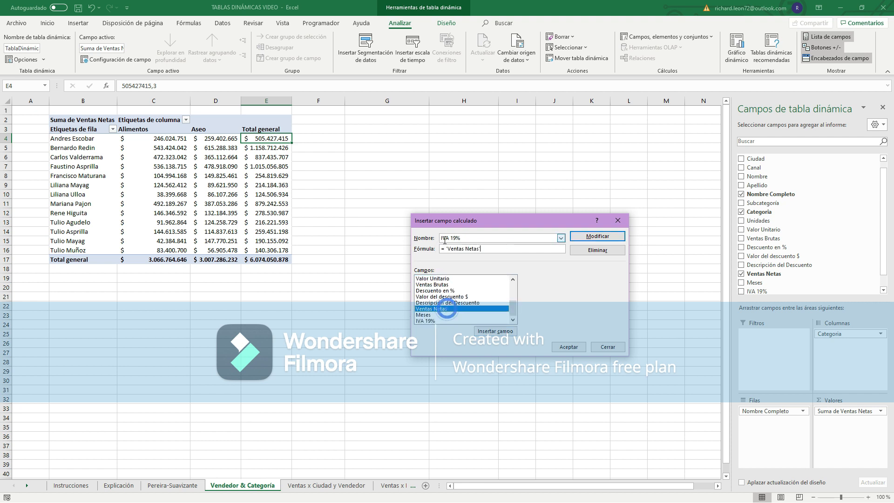
click(445, 249)
click(491, 248)
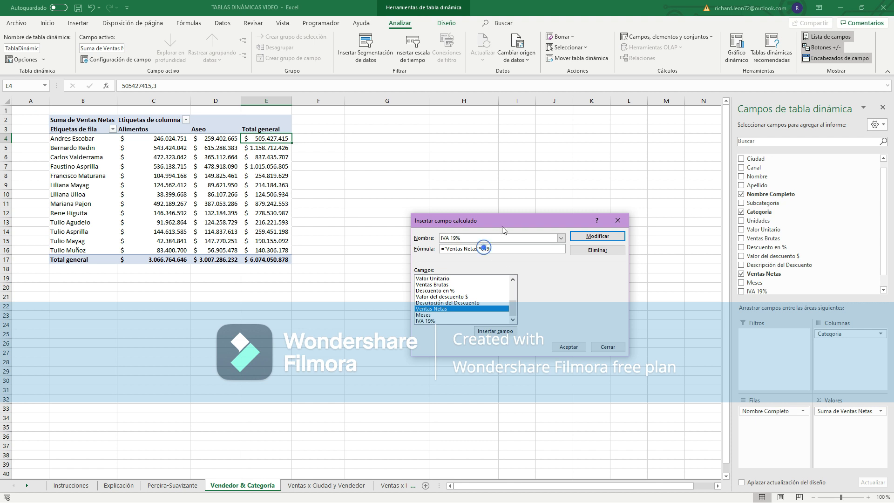
click(567, 347)
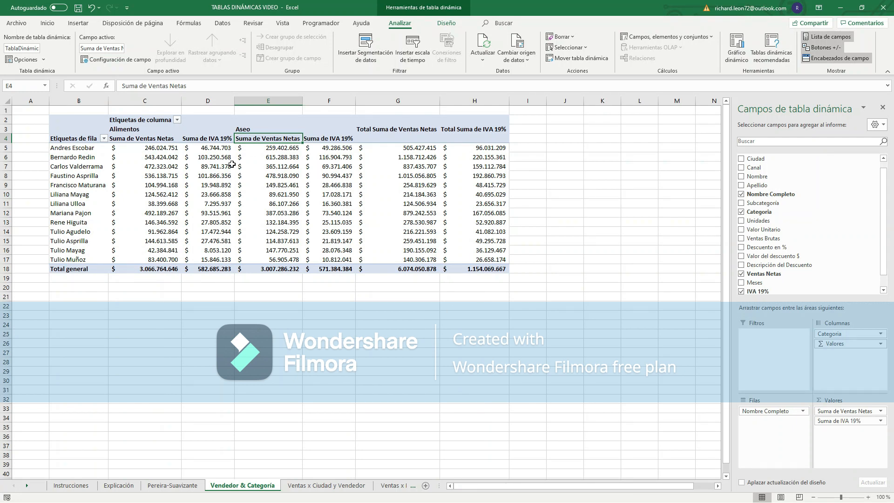
Review the Suma de IVA 19% amounts per seller for Alimentos, Aseo and the overall total.
click(223, 148)
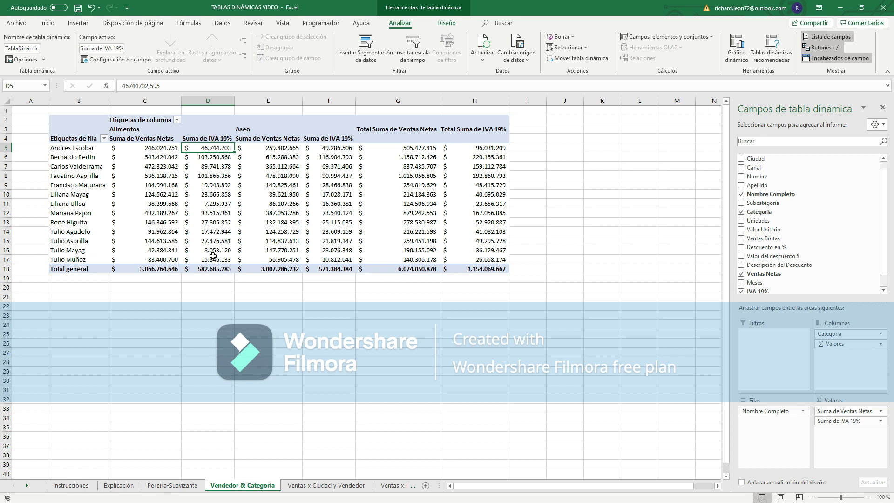
drag(217, 150, 217, 250)
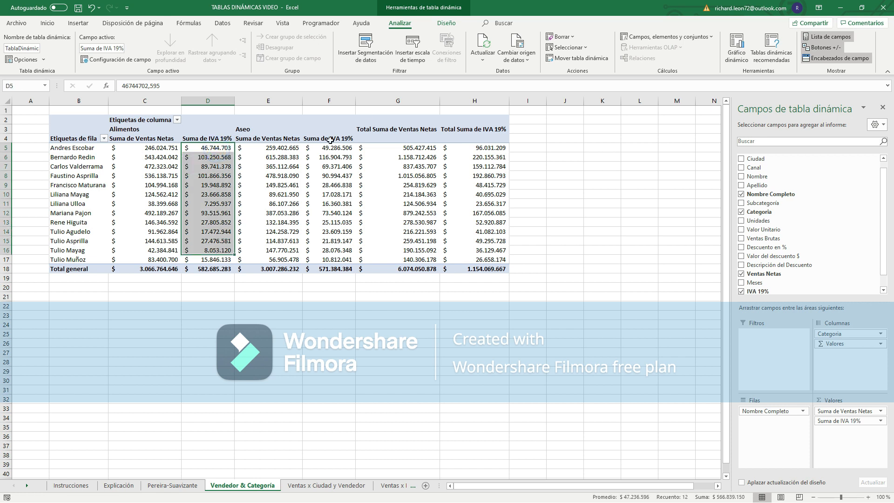
drag(333, 152, 339, 259)
drag(480, 152, 480, 260)
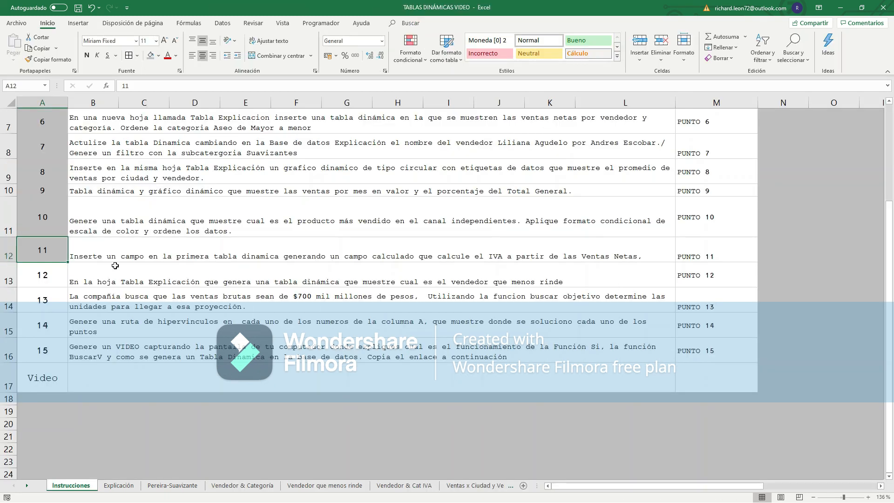
For exercise 12, sort the sellers on the Vendedor que menos rinde sheet by Total general from largest to smallest.
click(136, 276)
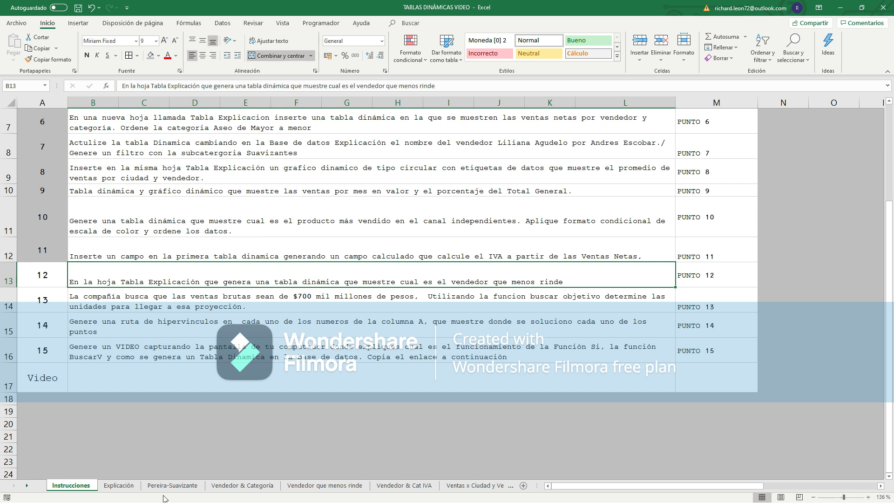
click(254, 486)
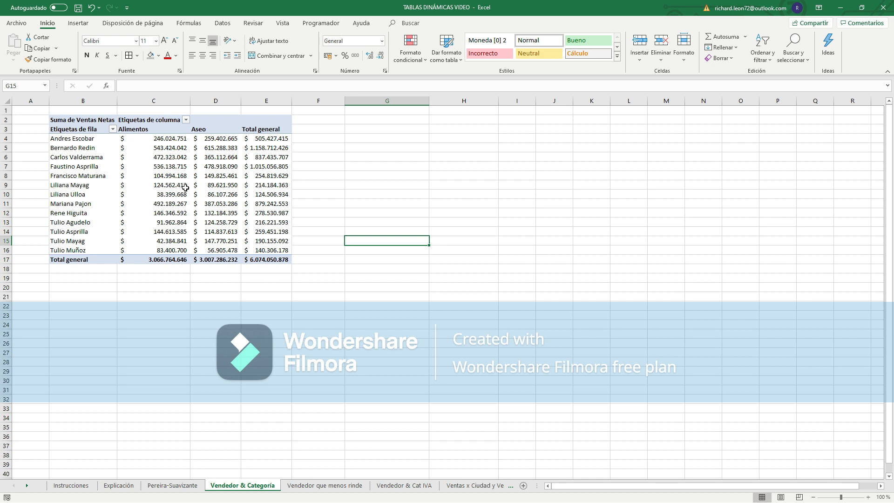
click(334, 486)
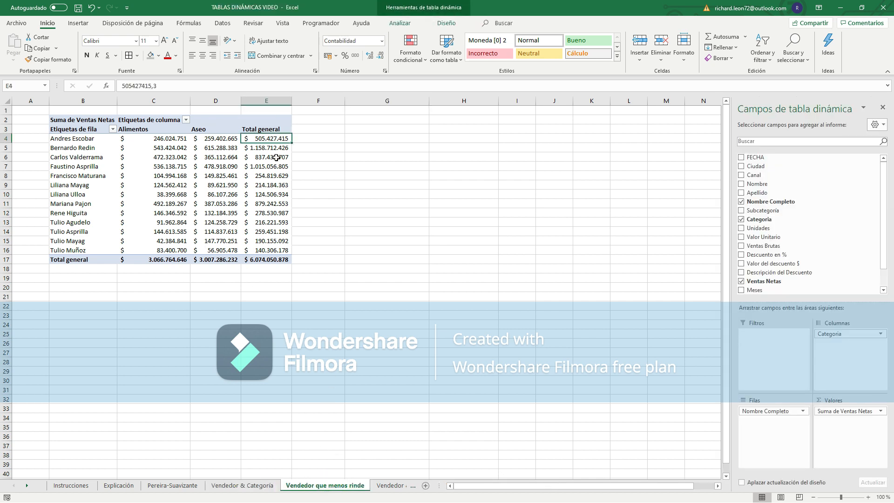
mouse_move(277, 140)
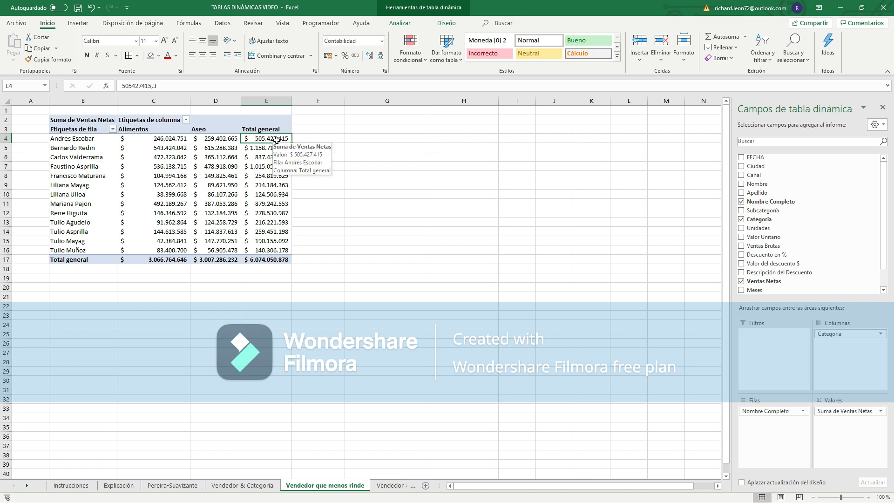
right_click(276, 140)
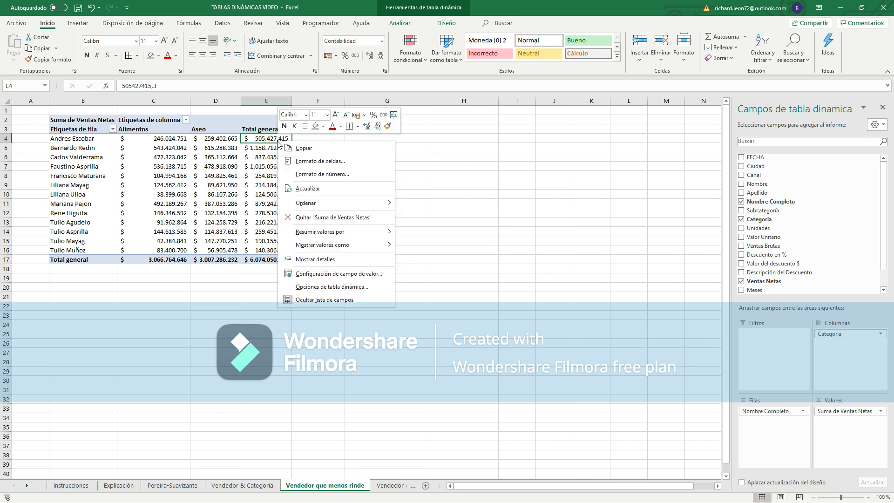
mouse_move(338, 203)
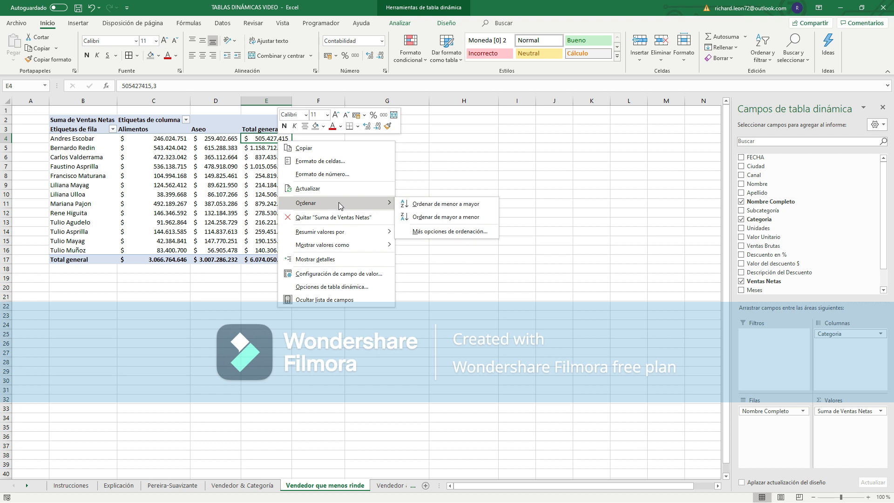
click(426, 218)
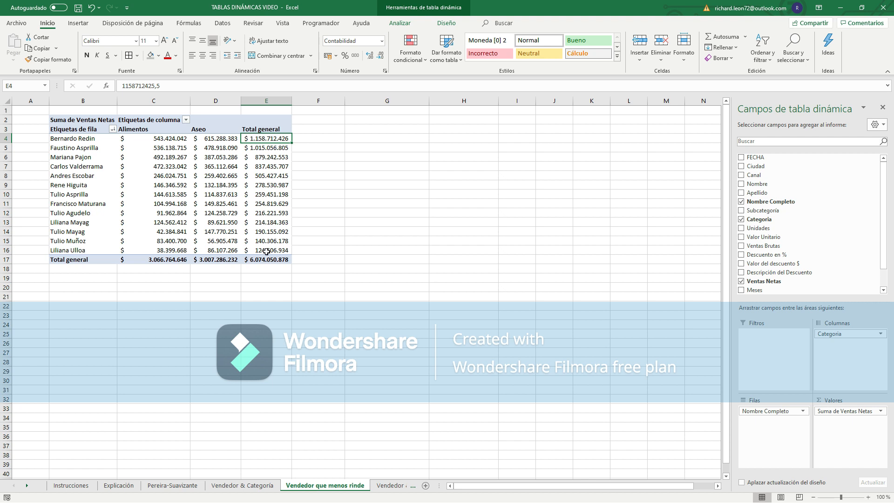
Apply the green-yellow-red color scale to the sellers' Total general amounts in E4:E16.
mouse_move(270, 252)
drag(269, 139, 278, 254)
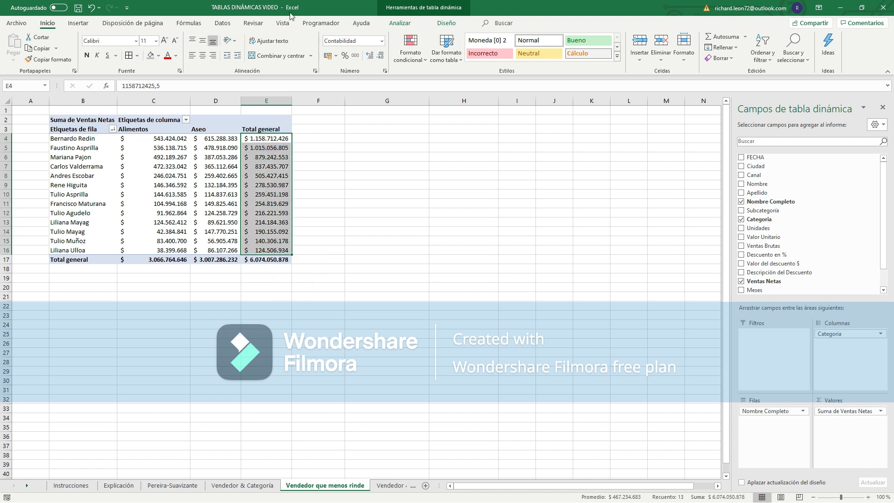
click(417, 55)
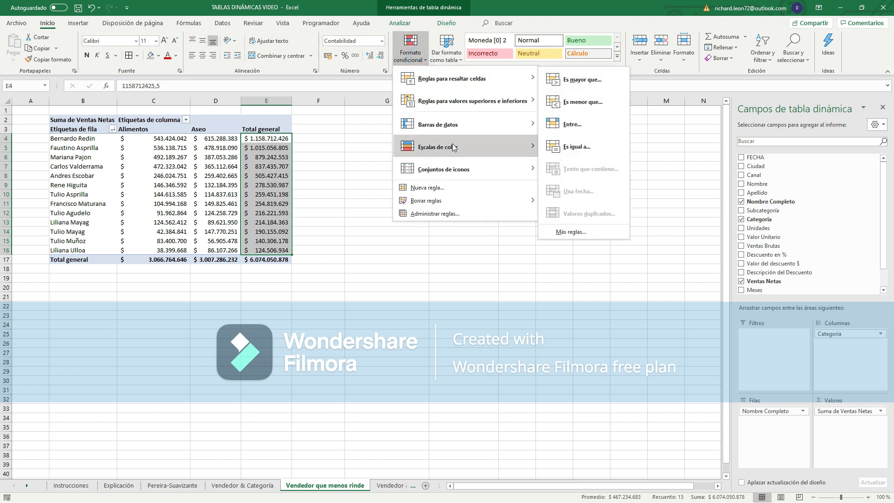
mouse_move(454, 148)
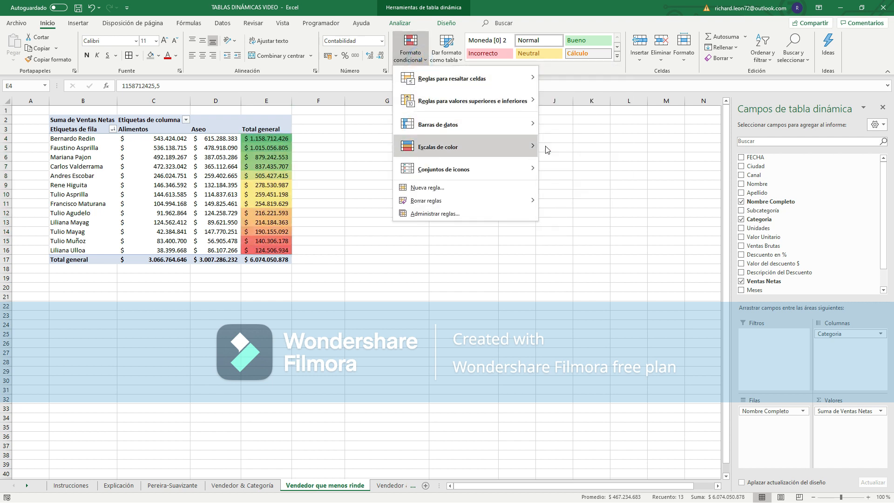
click(547, 148)
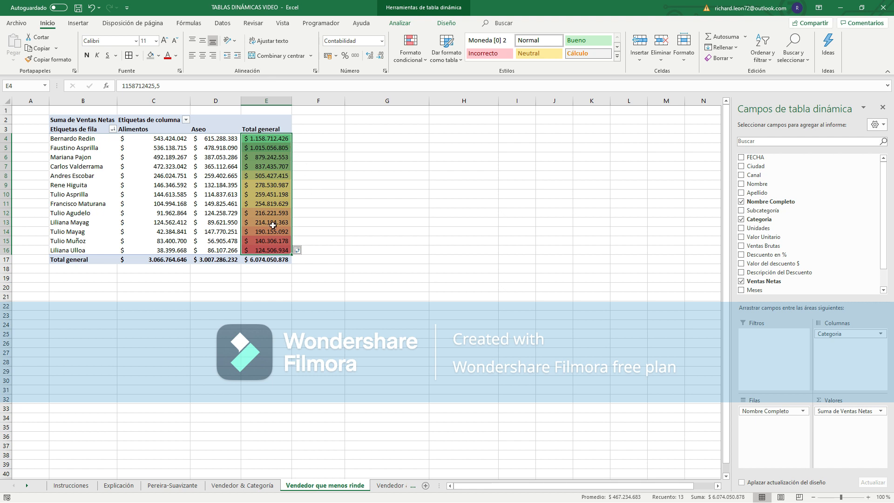
Check which seller has the lowest Total general in the sorted, color-scaled pivot table.
click(281, 284)
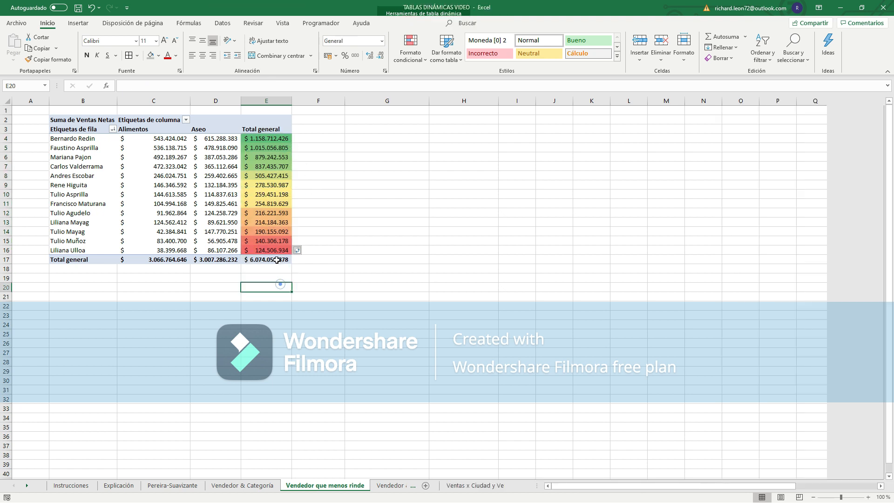
click(275, 252)
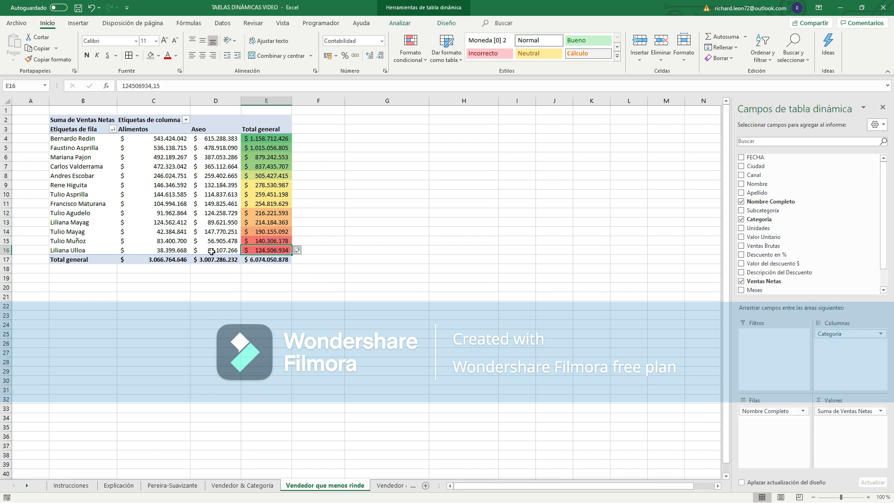
mouse_move(211, 251)
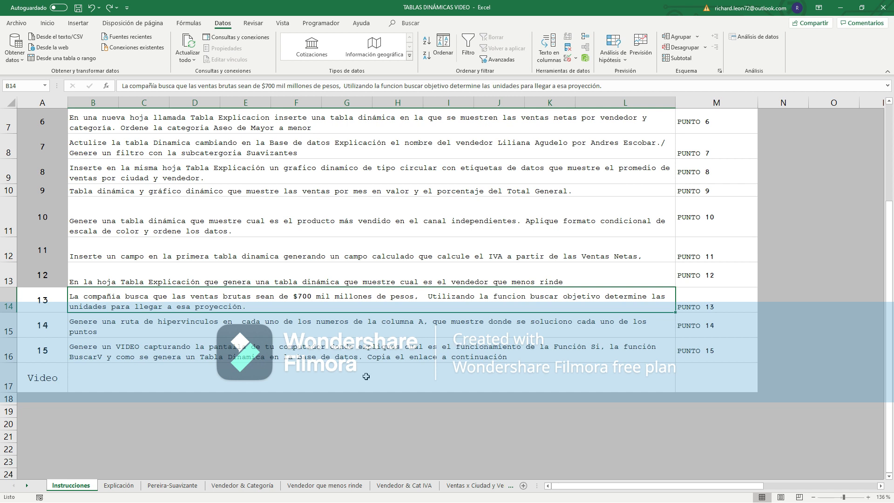
On the Explicación sheet, inspect the Unidades, Valor Unitario and Ventas Brutas totals in row 402.
click(122, 485)
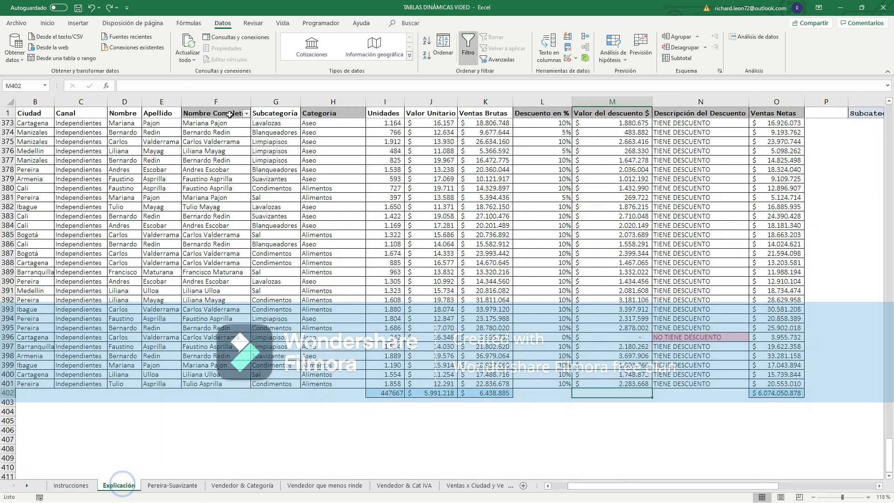
click(396, 397)
click(418, 394)
click(490, 395)
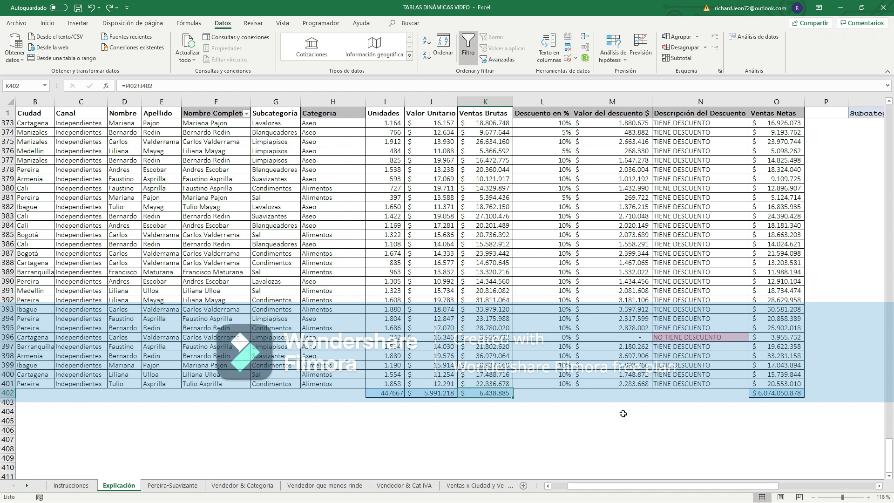
Total the Valor del descuento $ column in M402 with =SUMA(M2:M401), and clear M402:N402 again.
click(620, 392)
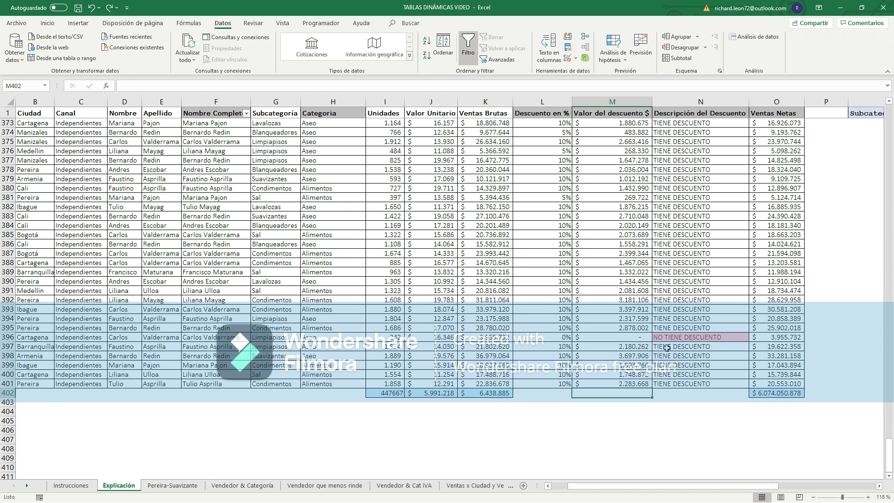
click(46, 24)
click(746, 37)
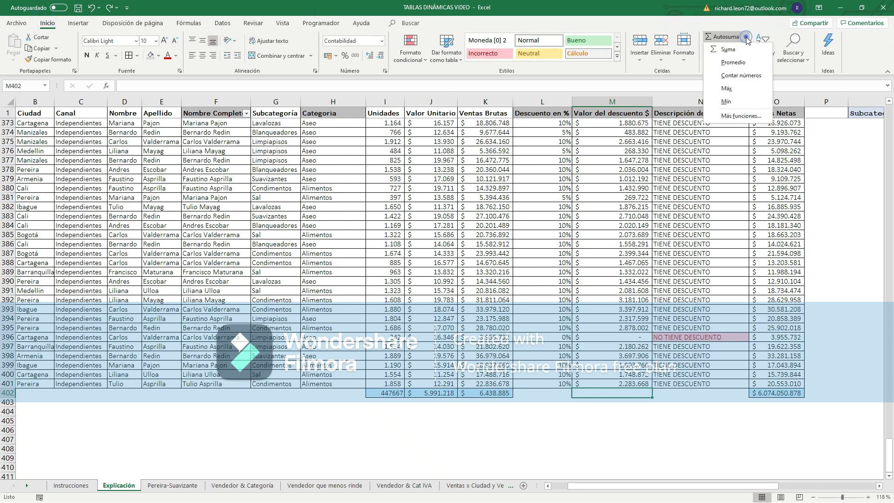
click(743, 49)
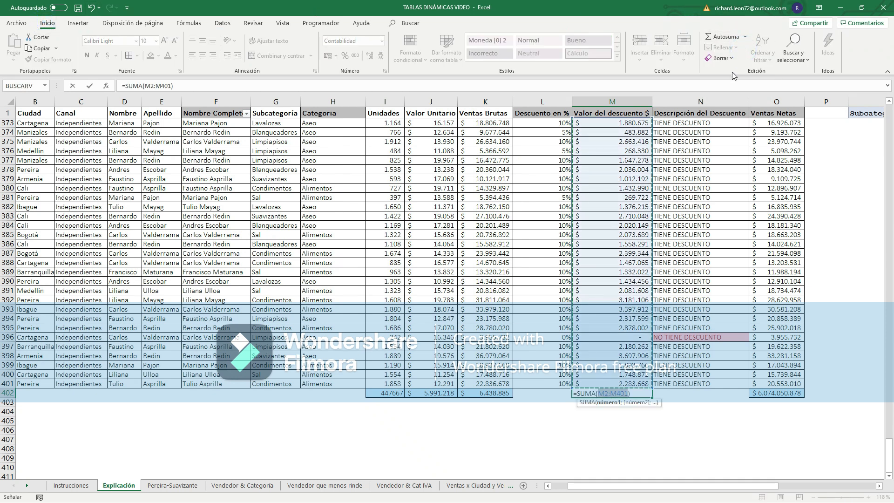
key(Return)
click(627, 394)
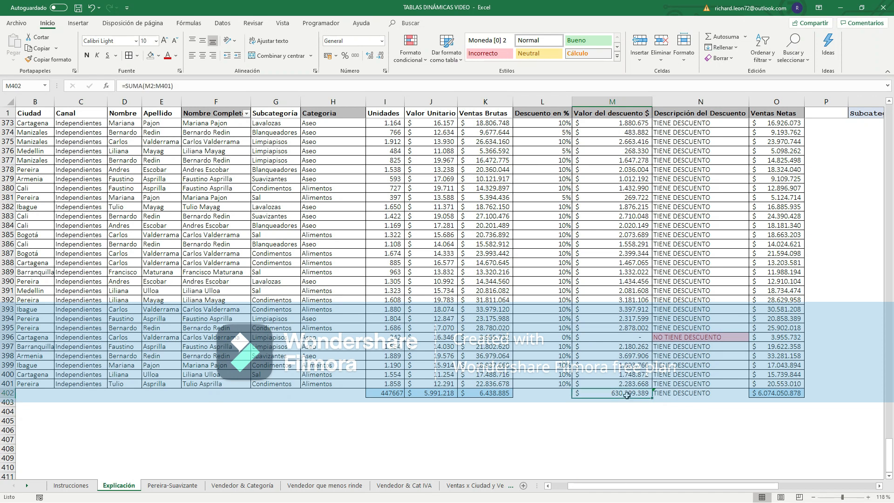
drag(627, 394, 662, 395)
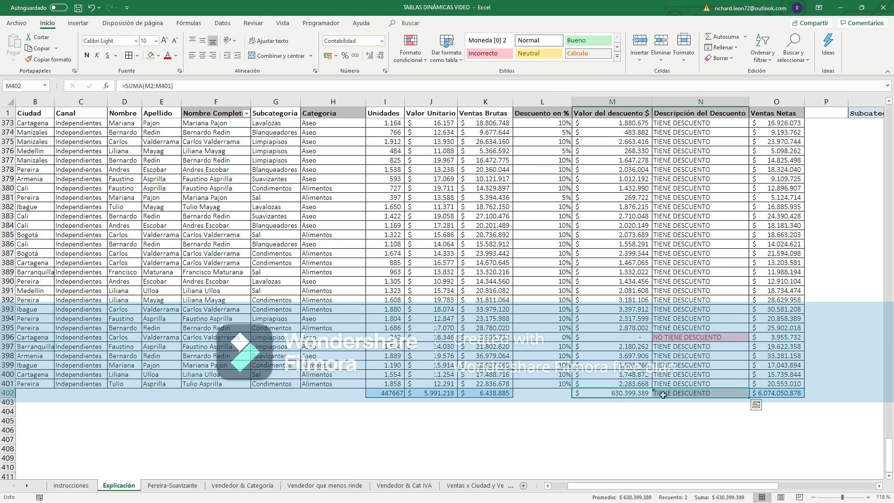
key(Delete)
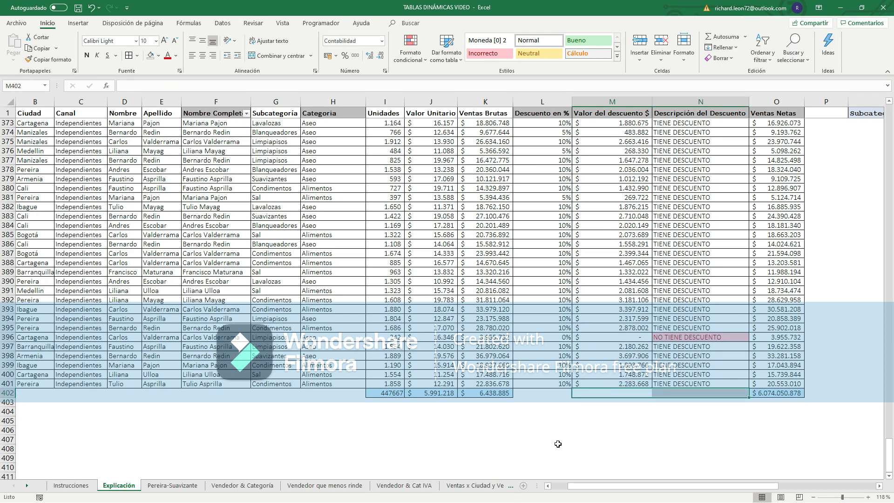
Copy the Unidades and Valor Unitario totals in I402:J402 and paste them in place as values only.
click(479, 395)
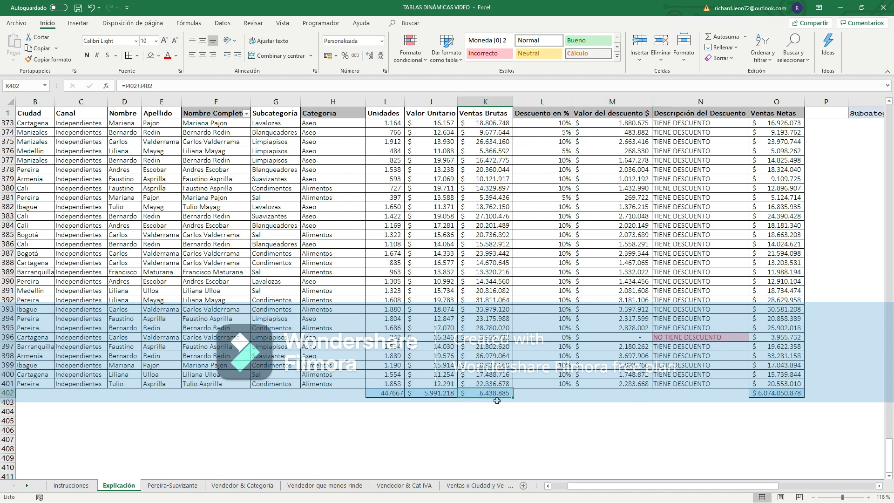
drag(386, 392, 416, 395)
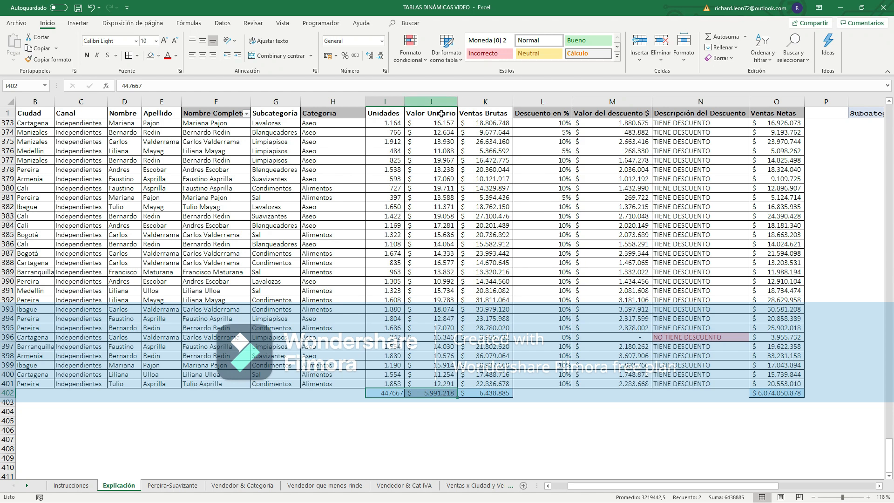
click(48, 59)
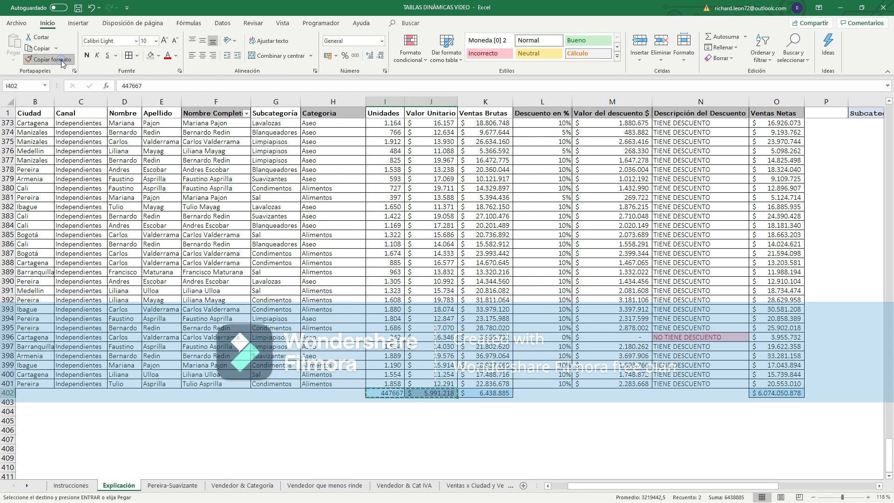
click(14, 58)
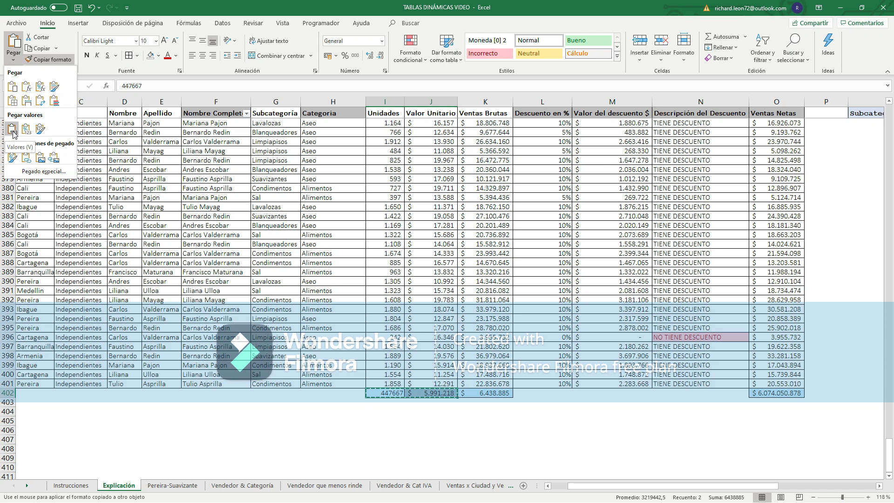
click(11, 130)
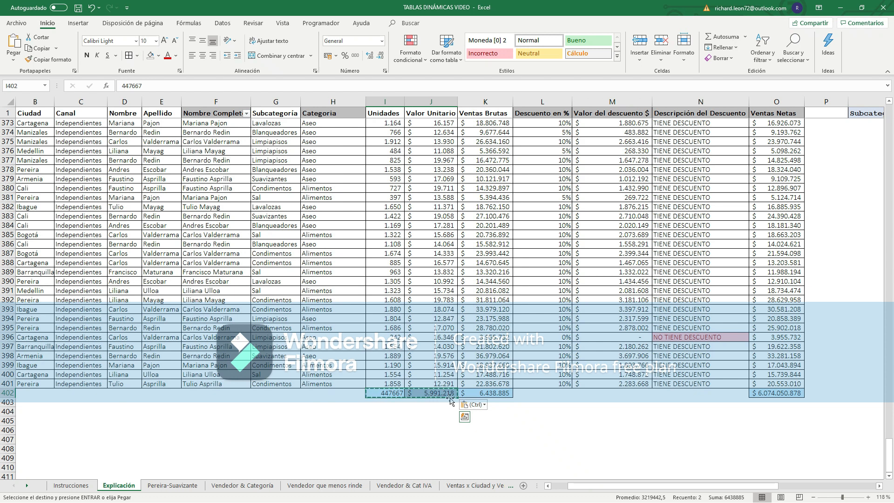
click(495, 393)
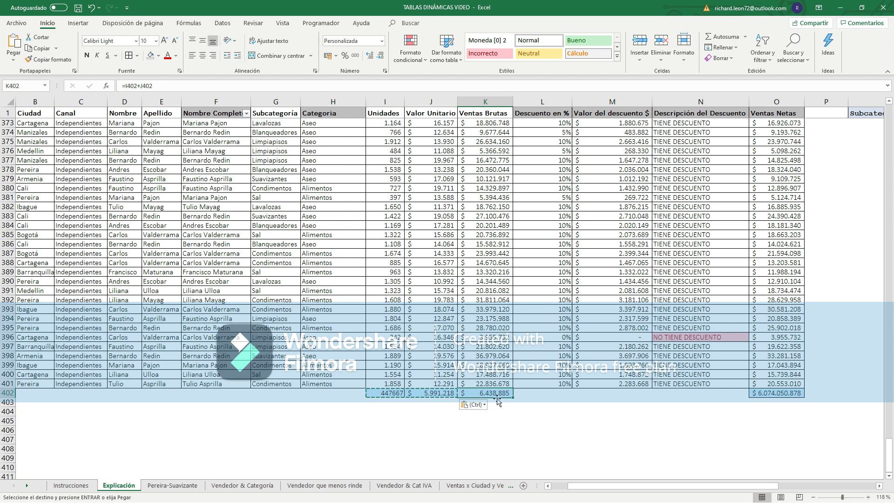
click(222, 23)
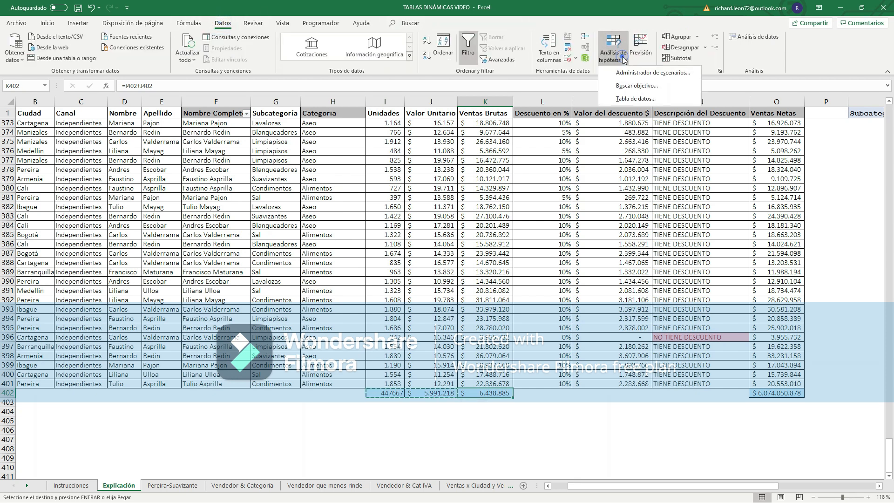
click(636, 86)
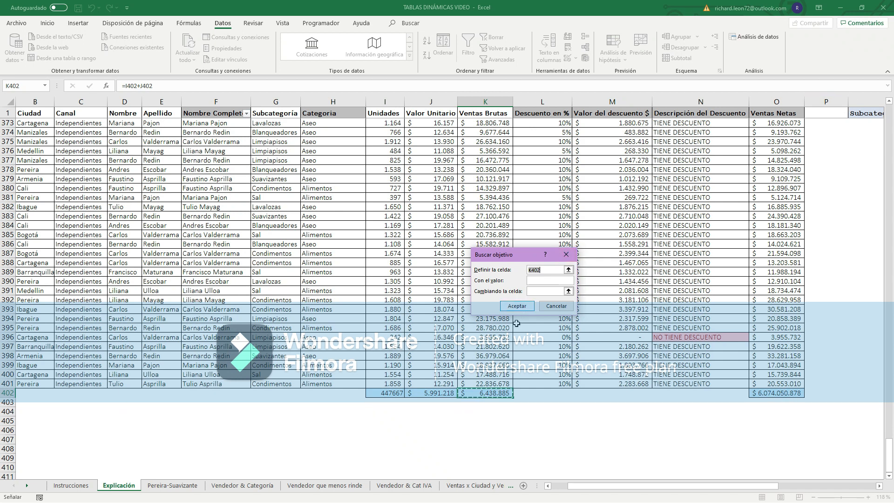
click(537, 281)
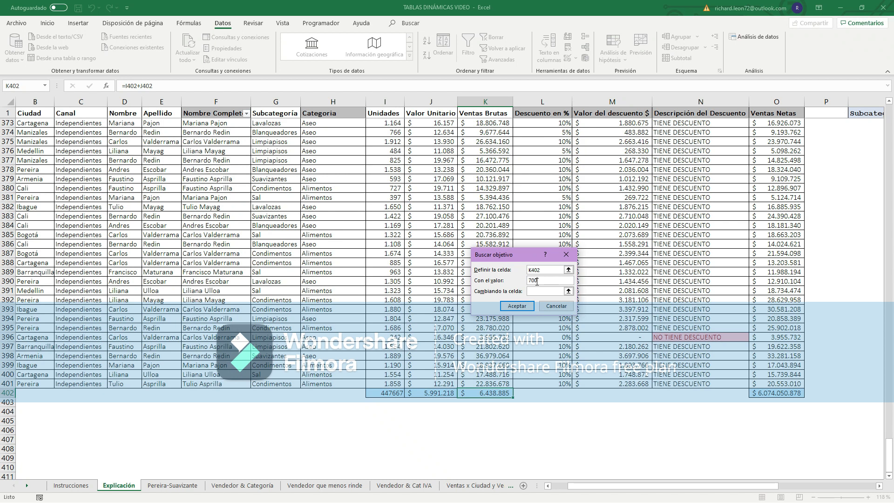
text(000000000)
click(545, 291)
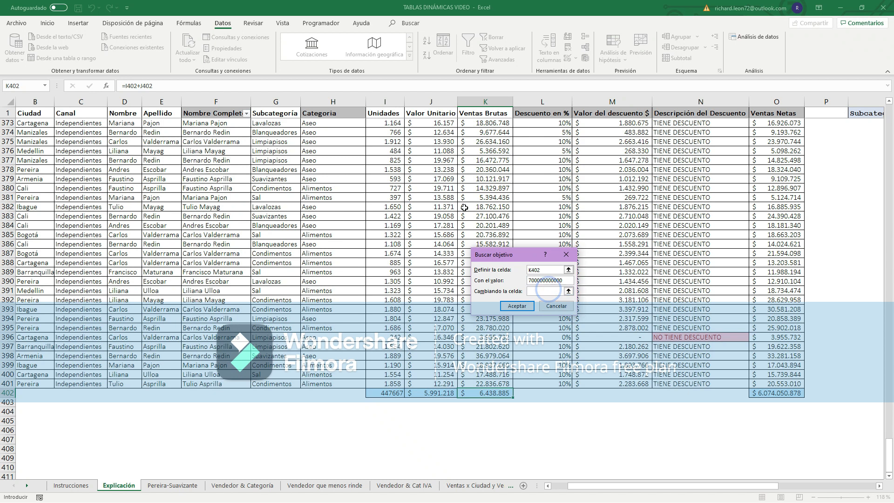
click(436, 394)
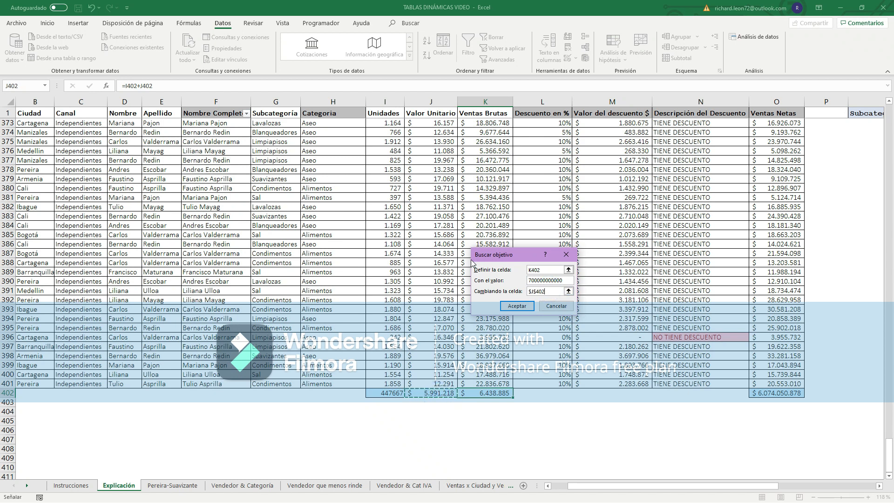
click(518, 307)
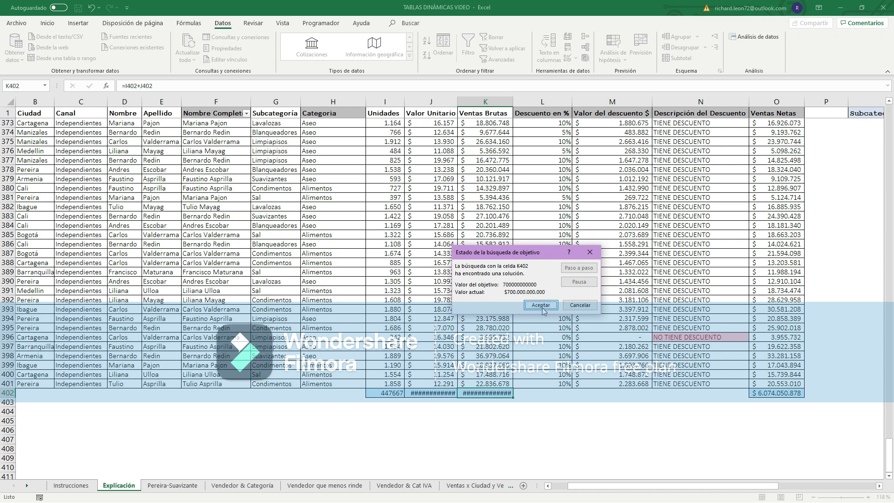
click(542, 308)
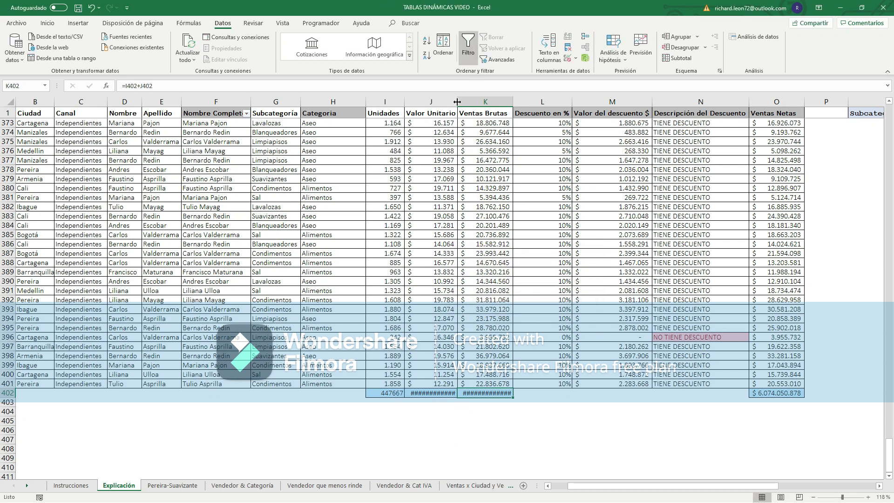
Widen the Valor Unitario and Ventas Brutas columns to fit their full row 402 amounts, and inspect J402 and K402.
drag(457, 102, 467, 102)
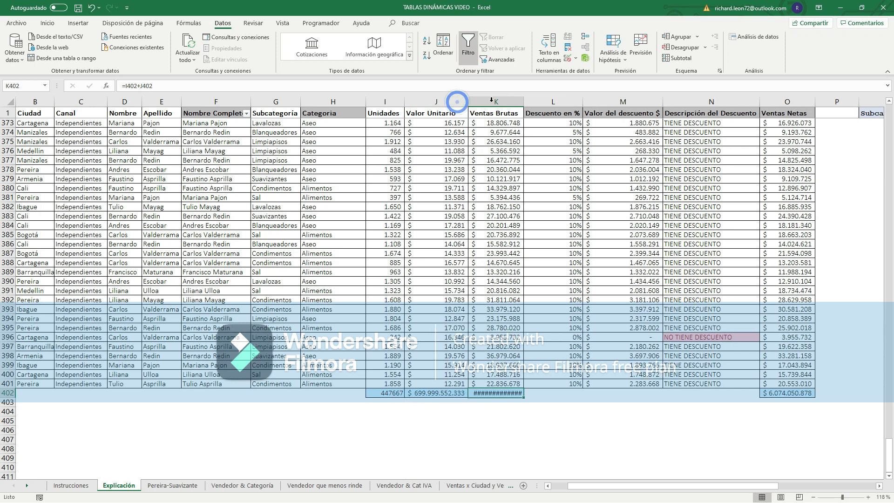
drag(523, 104, 532, 103)
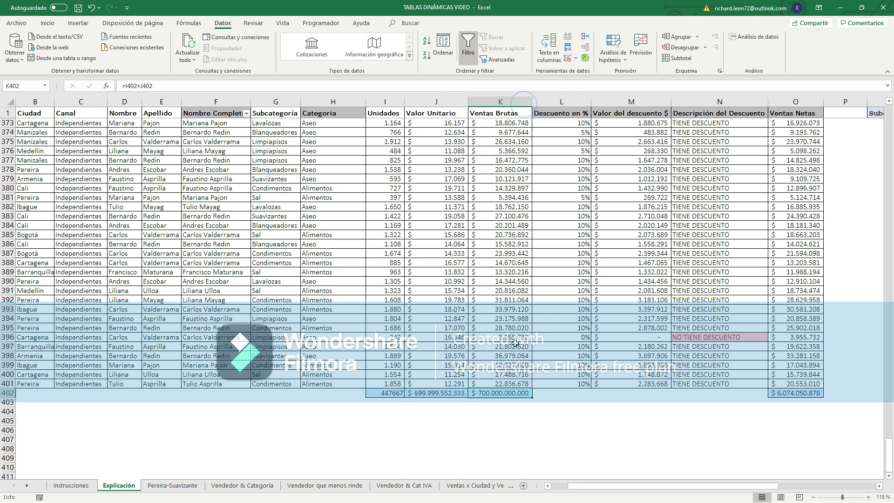
click(447, 393)
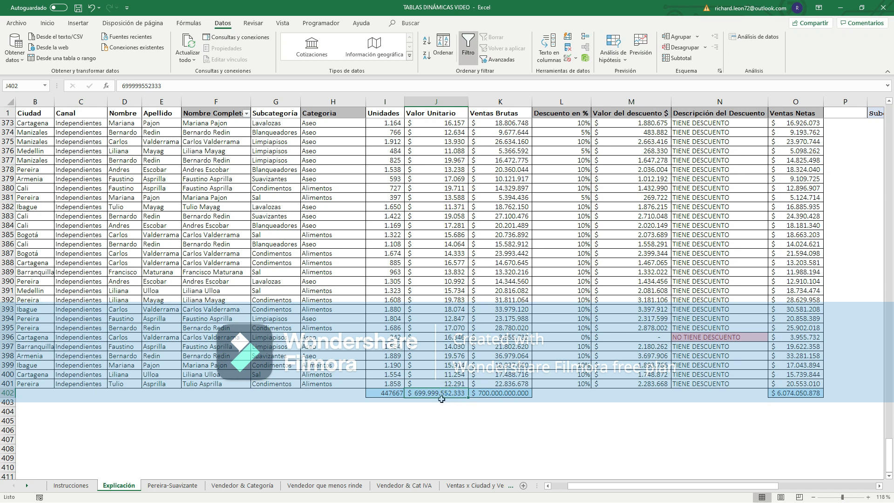
click(500, 395)
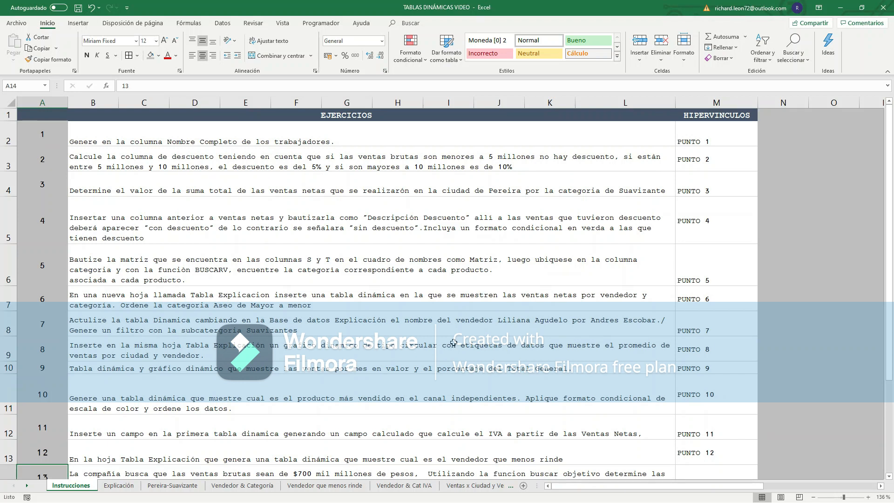
scroll(465, 315, down, 1)
scroll(464, 315, down, 3)
scroll(459, 316, up, 4)
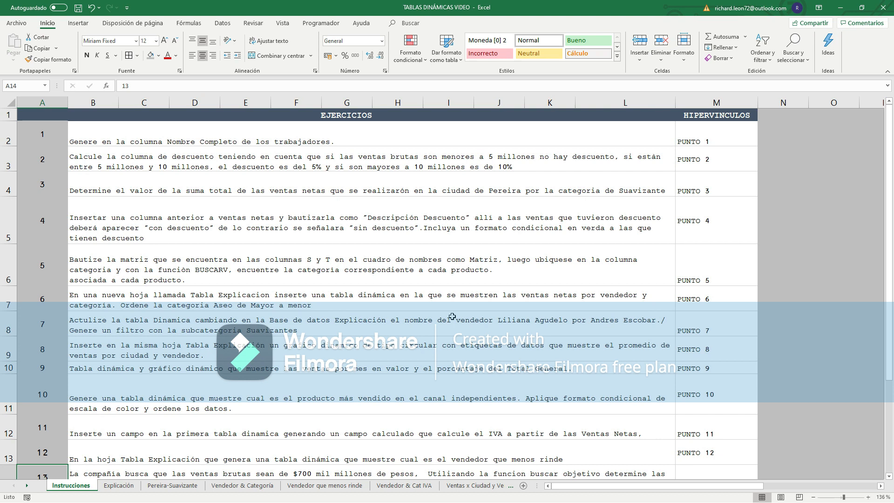